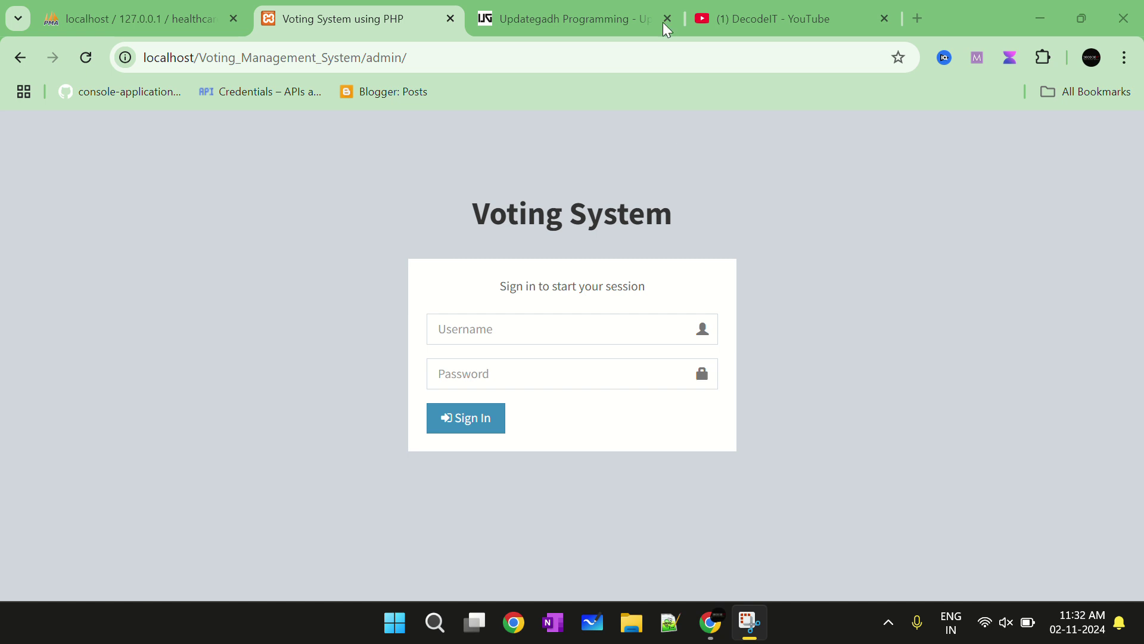
Look over the healthcare user table in phpMyAdmin, then return to the Voting System sign-in page
{"action": "left_click", "coordinate": [143, 20]}
{"action": "scroll", "coordinate": [109, 377], "scroll_direction": "down", "scroll_amount": 2}
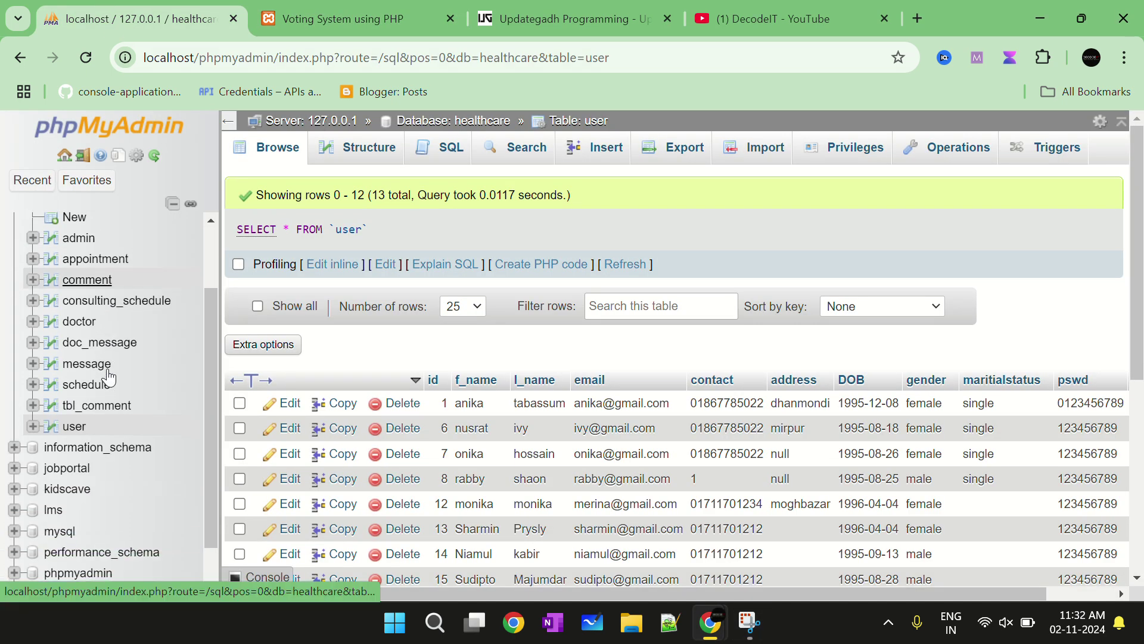
{"action": "scroll", "coordinate": [109, 376], "scroll_direction": "up", "scroll_amount": 1}
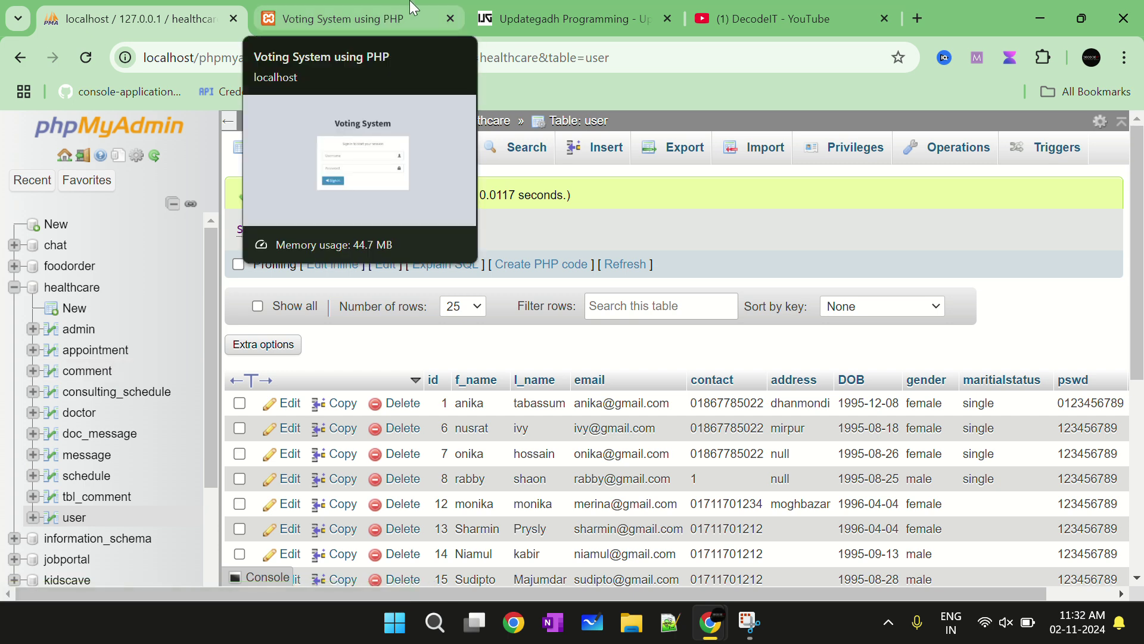
{"action": "left_click", "coordinate": [385, 8]}
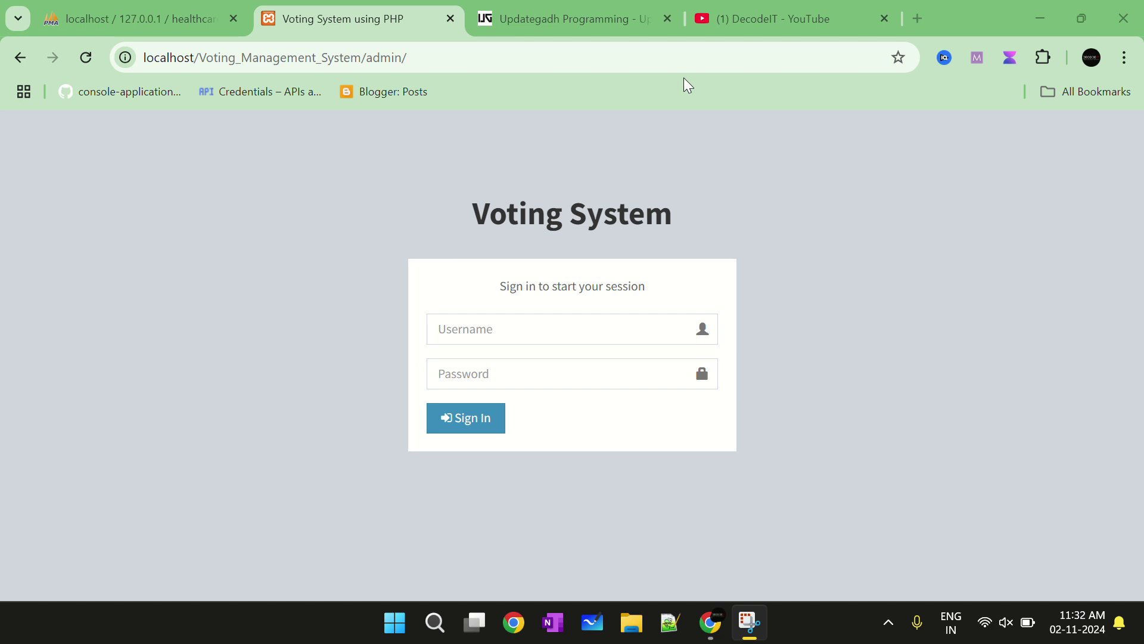
Show the DecodeIT YouTube channel's Playlists page and close the phpMyAdmin tab
{"action": "left_click", "coordinate": [737, 19]}
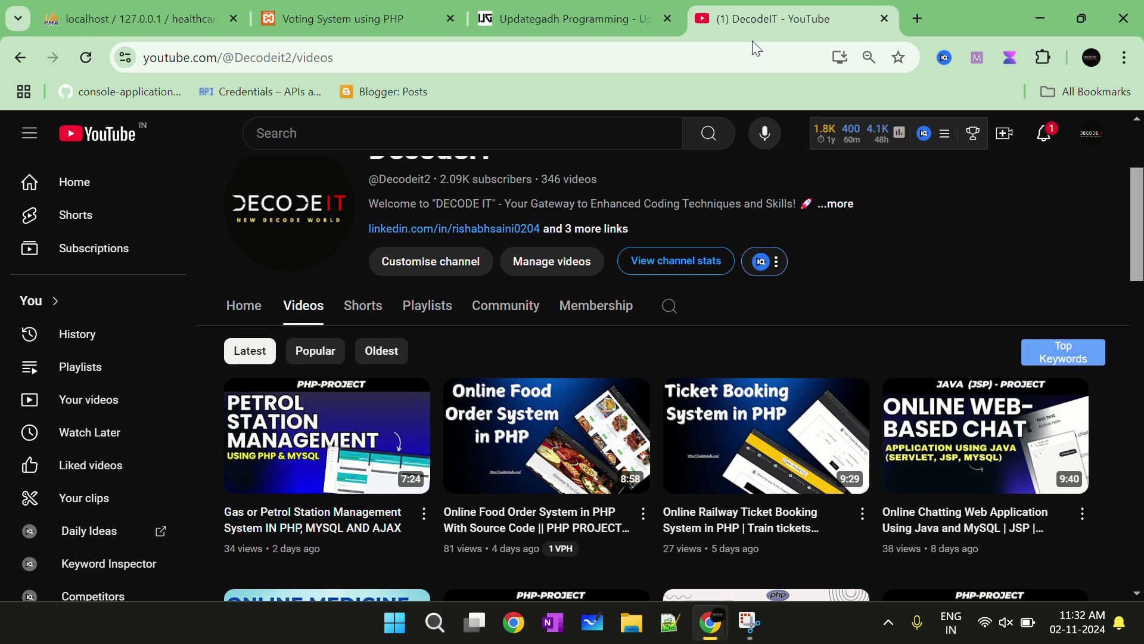
{"action": "scroll", "coordinate": [721, 366], "scroll_direction": "down", "scroll_amount": 2}
{"action": "scroll", "coordinate": [588, 376], "scroll_direction": "up", "scroll_amount": 2}
{"action": "left_click", "coordinate": [413, 308]}
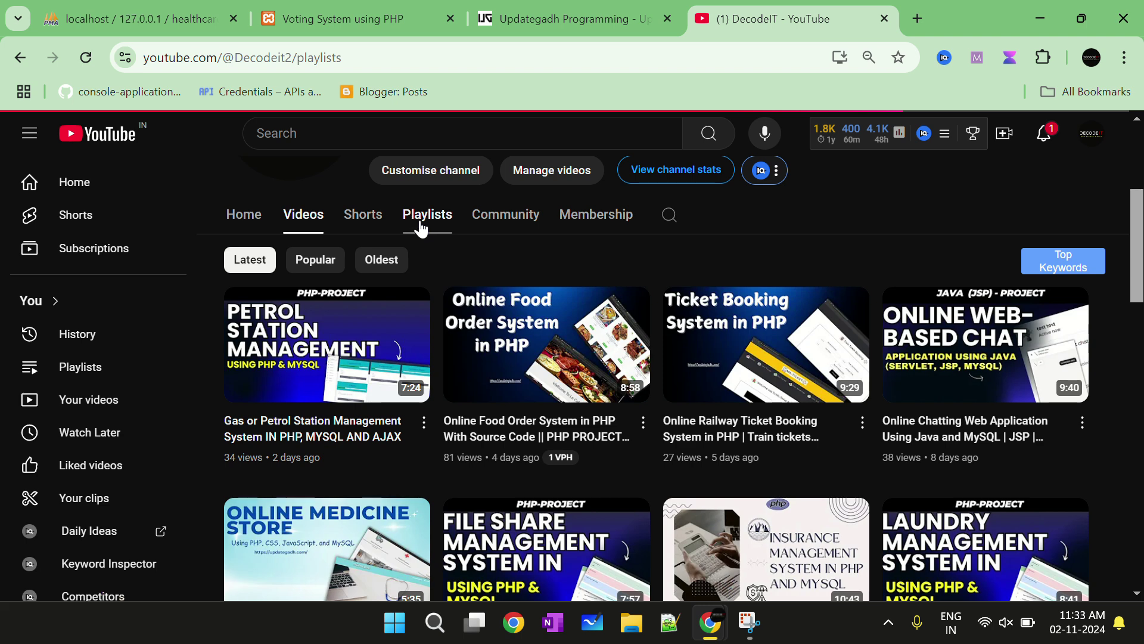
{"action": "scroll", "coordinate": [524, 375], "scroll_direction": "down", "scroll_amount": 5}
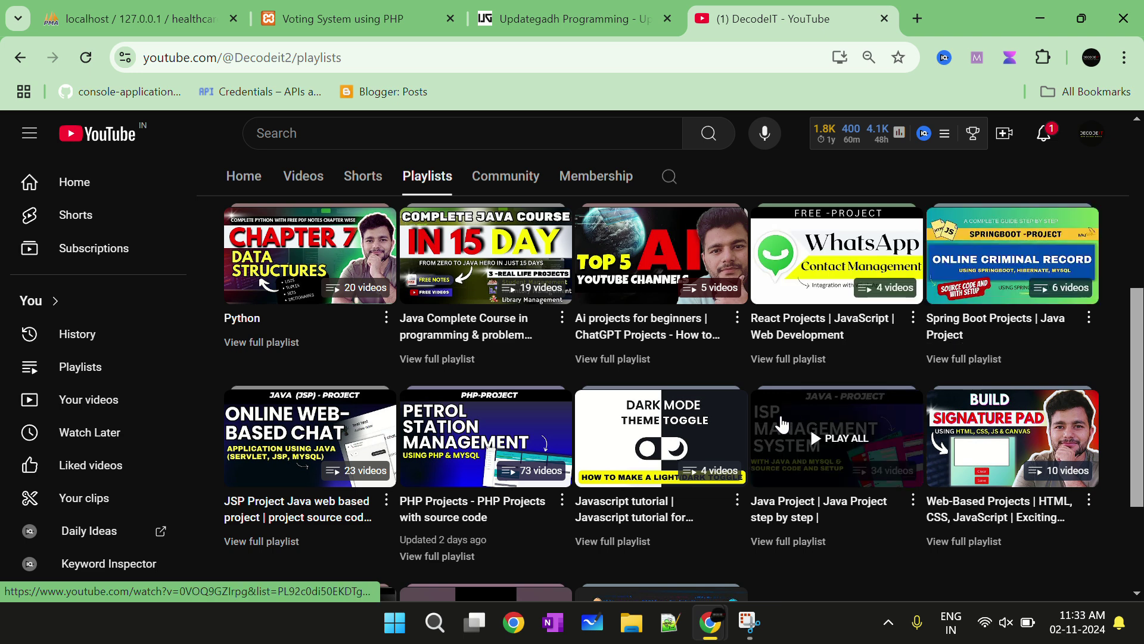
{"action": "scroll", "coordinate": [715, 426], "scroll_direction": "up", "scroll_amount": 3}
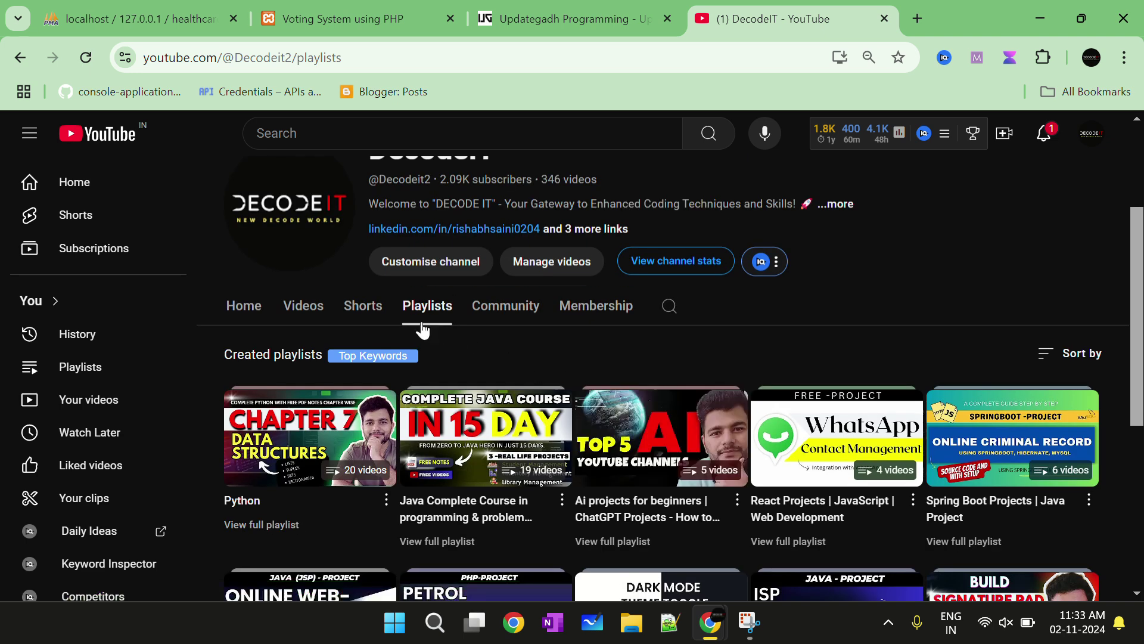
{"action": "left_click", "coordinate": [234, 16]}
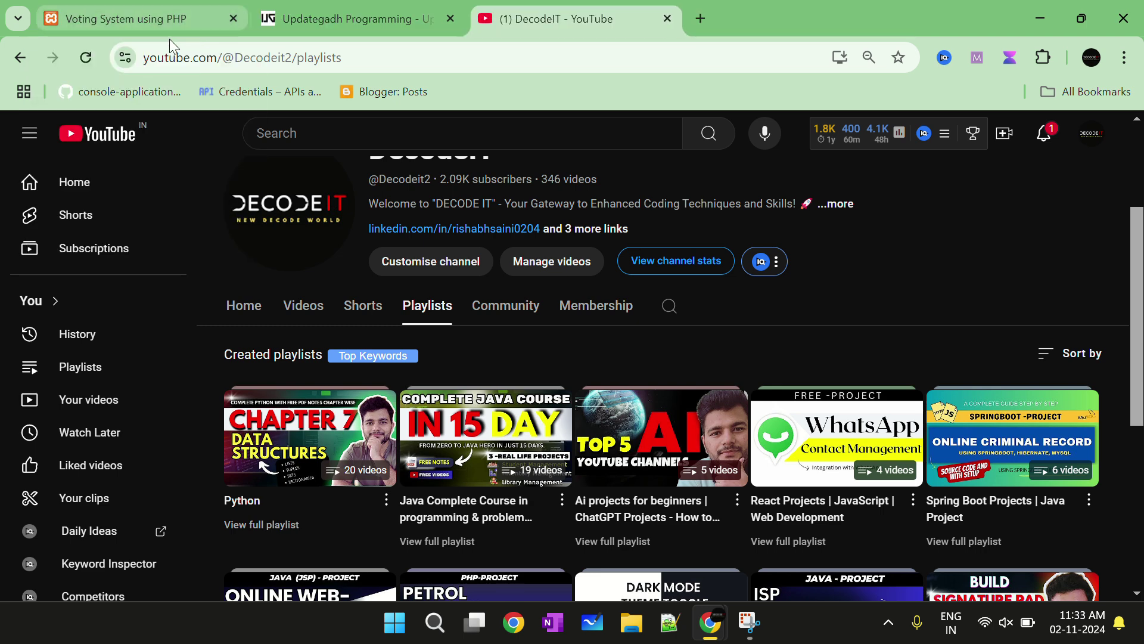
On the Updategadh site, go to the PHP Projects list
{"action": "left_click", "coordinate": [329, 18]}
{"action": "scroll", "coordinate": [343, 366], "scroll_direction": "down", "scroll_amount": 4}
{"action": "scroll", "coordinate": [320, 332], "scroll_direction": "up", "scroll_amount": 4}
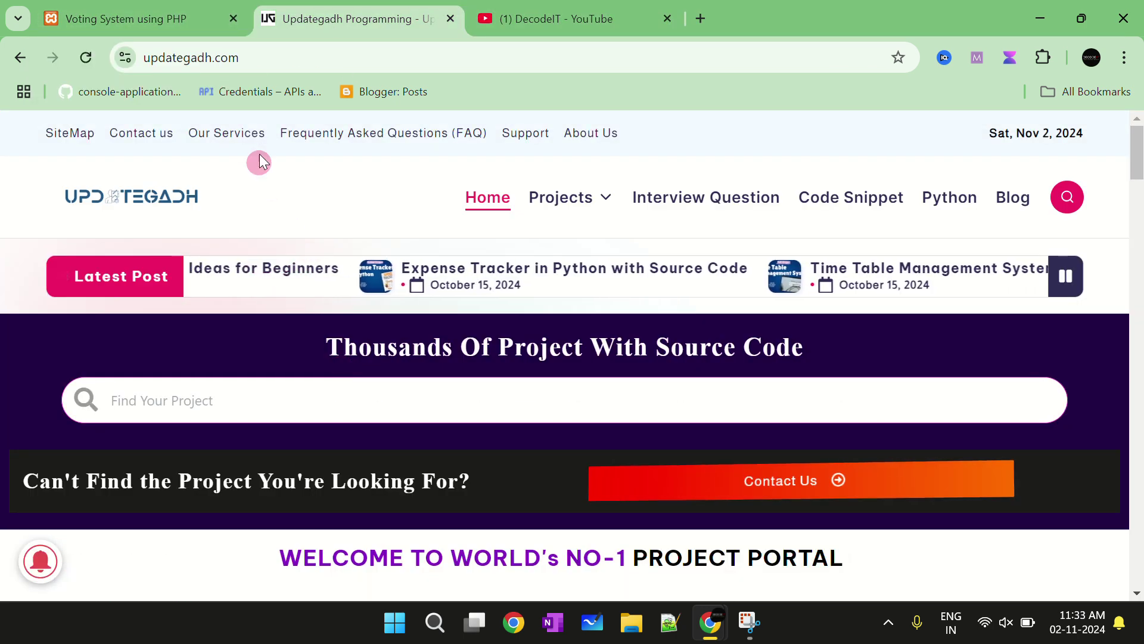
{"action": "scroll", "coordinate": [349, 317], "scroll_direction": "down", "scroll_amount": 9}
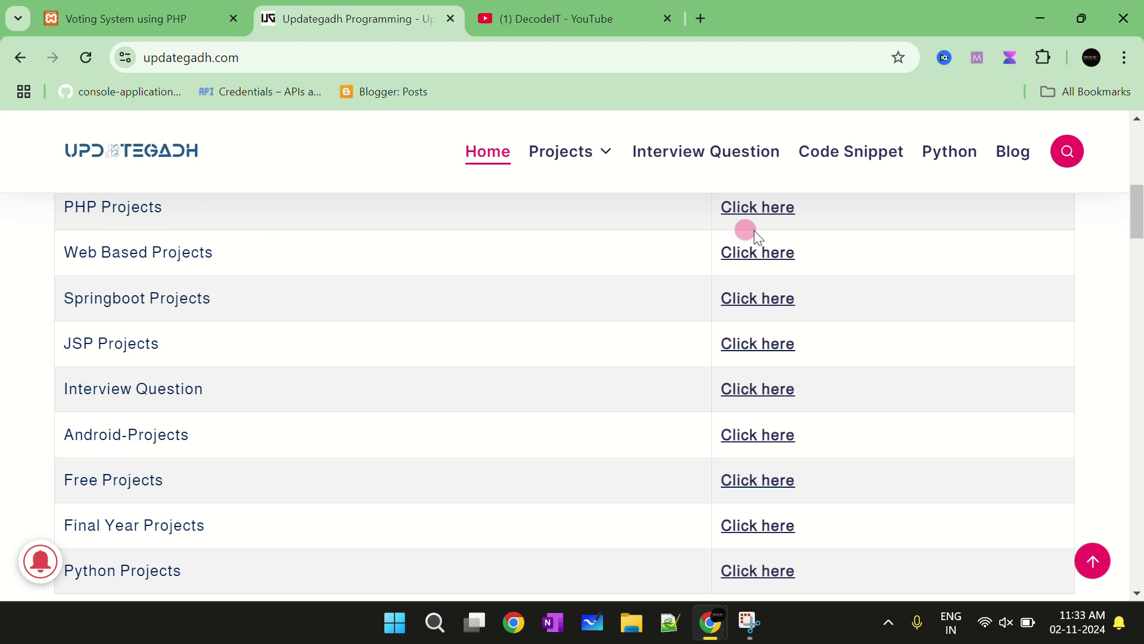
{"action": "scroll", "coordinate": [260, 233], "scroll_direction": "up", "scroll_amount": 5}
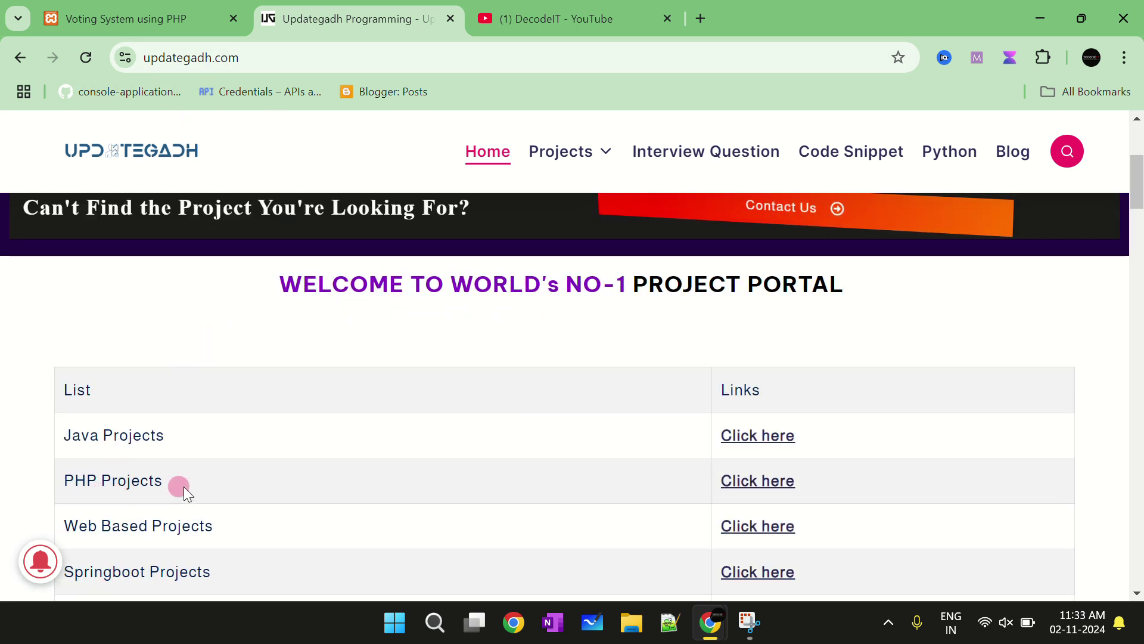
{"action": "left_click_drag", "start_coordinate": [179, 485], "coordinate": [120, 348]}
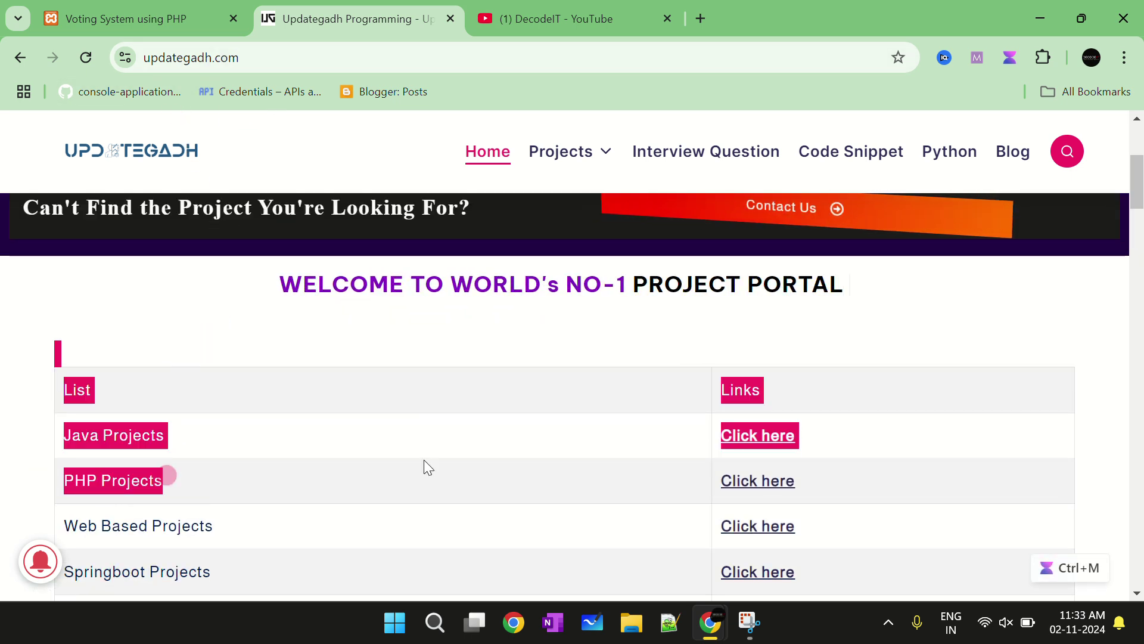
{"action": "left_click", "coordinate": [770, 492]}
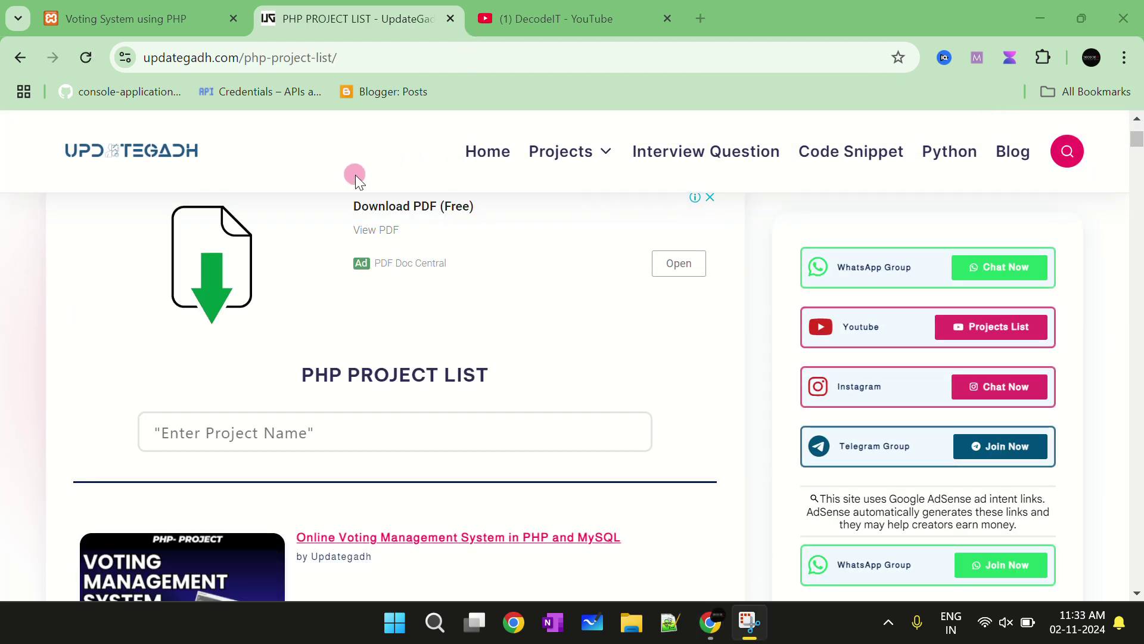
Browse the PHP Project List, pick Online Voting Management System, and dismiss the pop-up ad
{"action": "scroll", "coordinate": [423, 304], "scroll_direction": "down", "scroll_amount": 6}
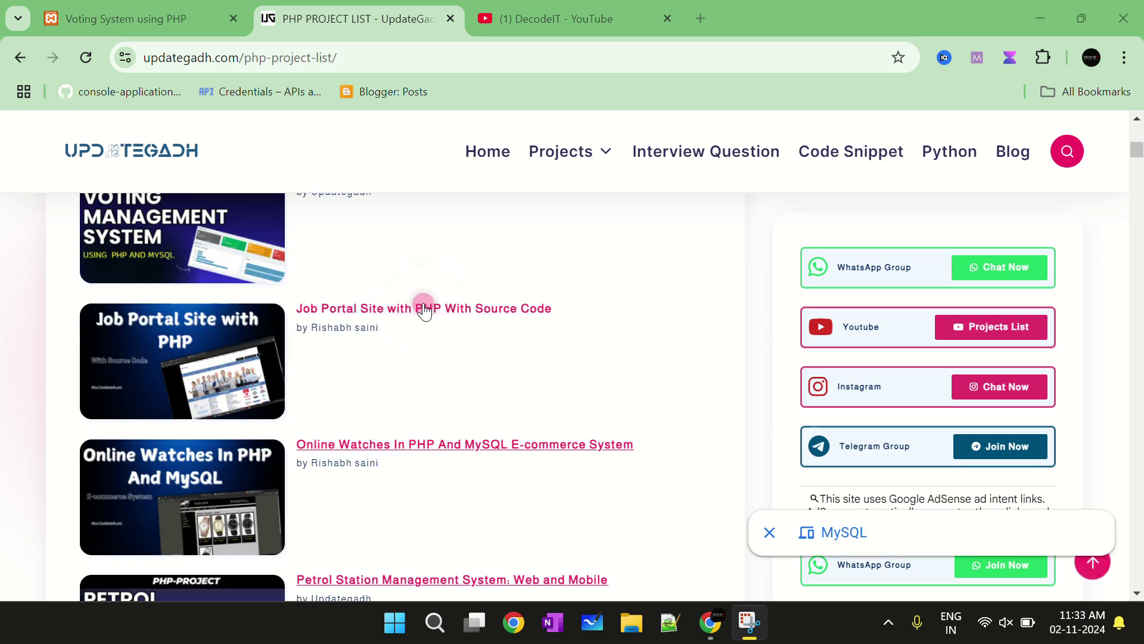
{"action": "scroll", "coordinate": [424, 306], "scroll_direction": "down", "scroll_amount": 10}
{"action": "scroll", "coordinate": [427, 305], "scroll_direction": "up", "scroll_amount": 7}
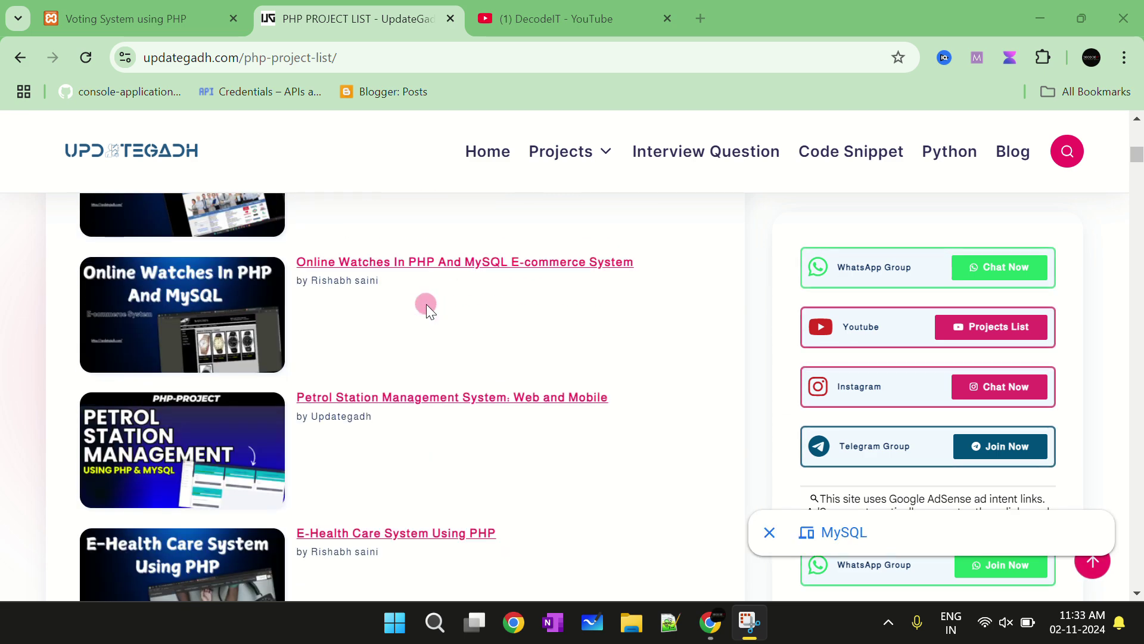
{"action": "scroll", "coordinate": [427, 304], "scroll_direction": "up", "scroll_amount": 8}
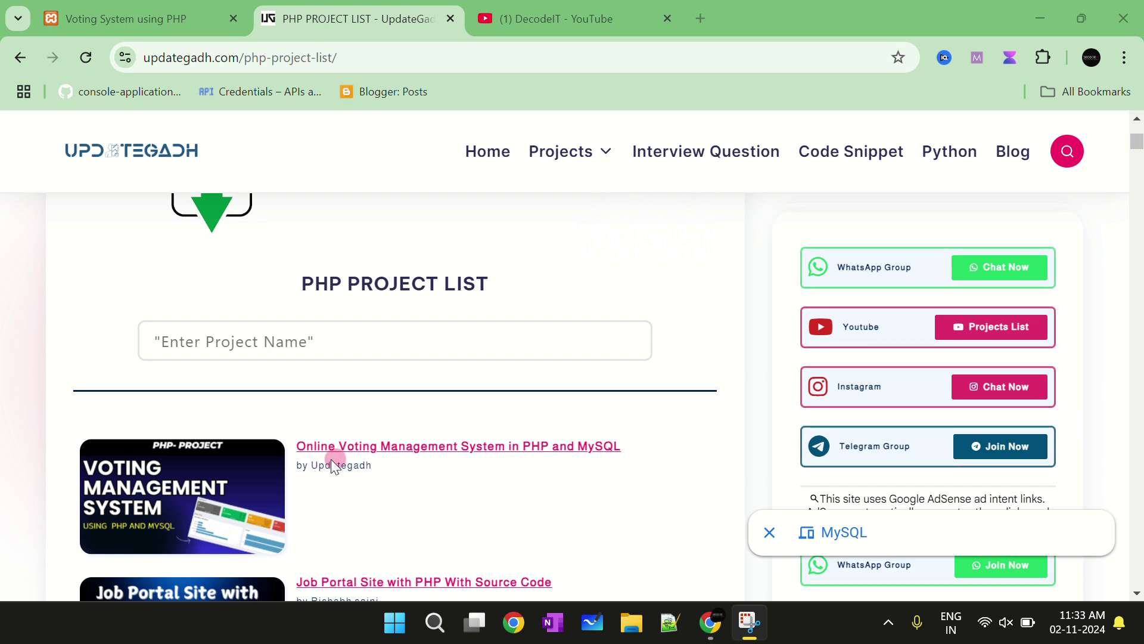
{"action": "left_click", "coordinate": [382, 462]}
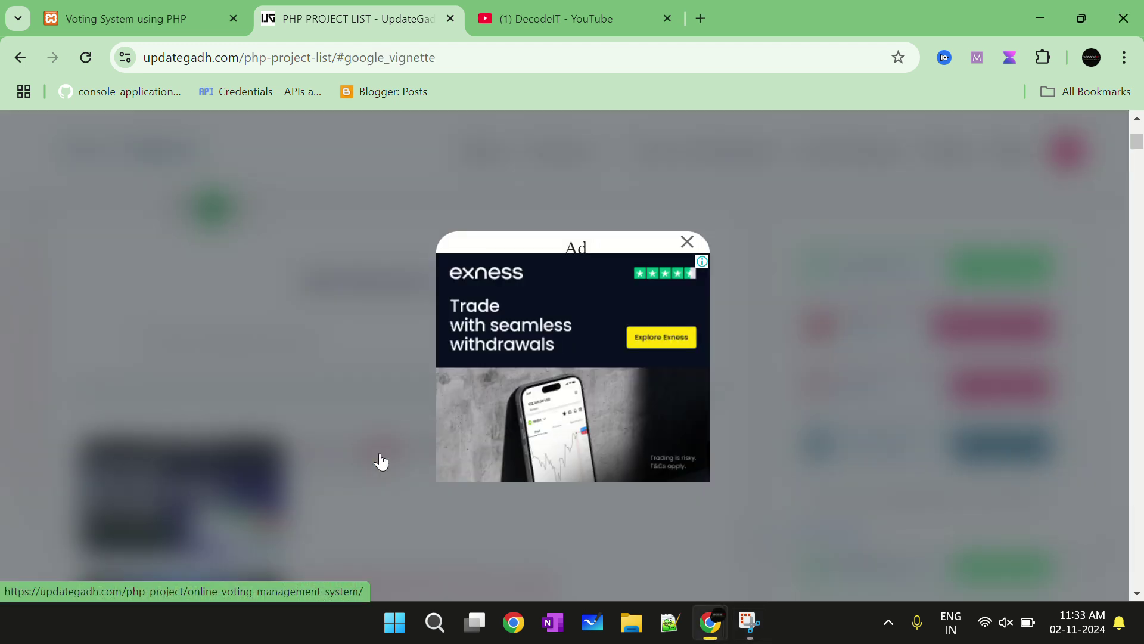
{"action": "left_click", "coordinate": [687, 242]}
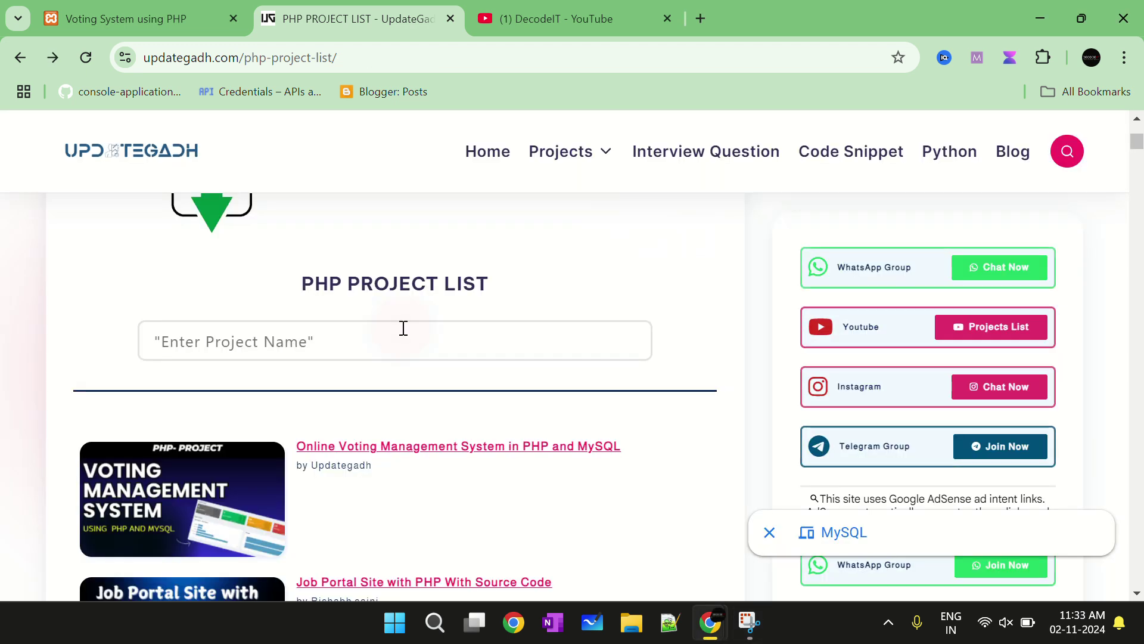
Read through the Online Voting Management System article, then close the Updategadh tab
{"action": "left_click", "coordinate": [447, 448]}
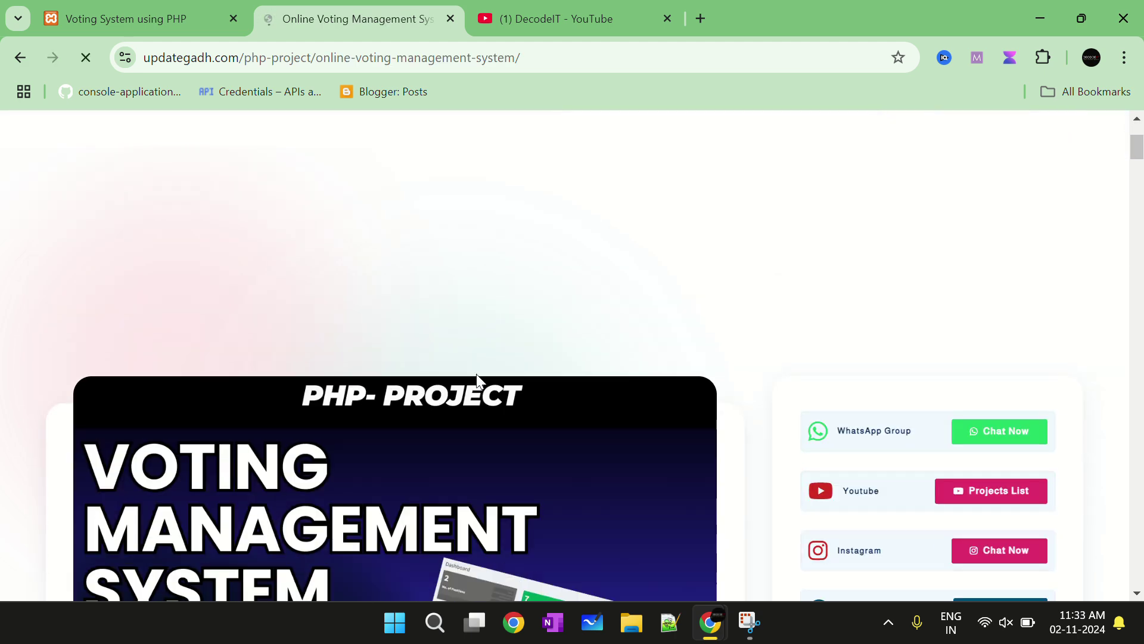
{"action": "scroll", "coordinate": [476, 376], "scroll_direction": "down", "scroll_amount": 6}
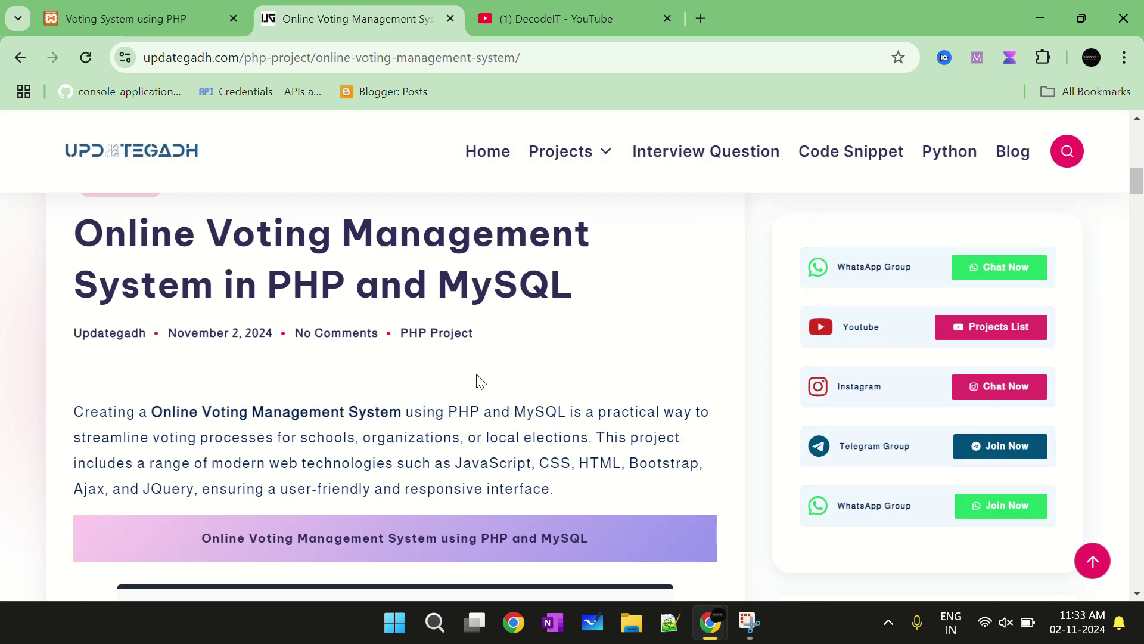
{"action": "scroll", "coordinate": [470, 375], "scroll_direction": "down", "scroll_amount": 3}
{"action": "scroll", "coordinate": [470, 375], "scroll_direction": "down", "scroll_amount": 4}
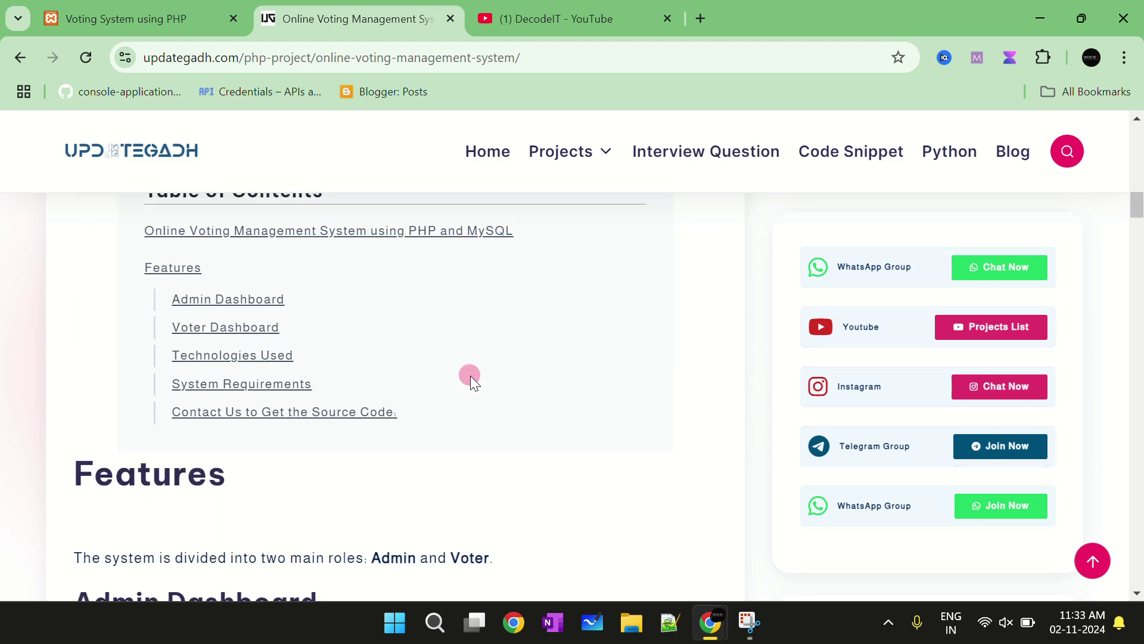
{"action": "scroll", "coordinate": [470, 376], "scroll_direction": "down", "scroll_amount": 9}
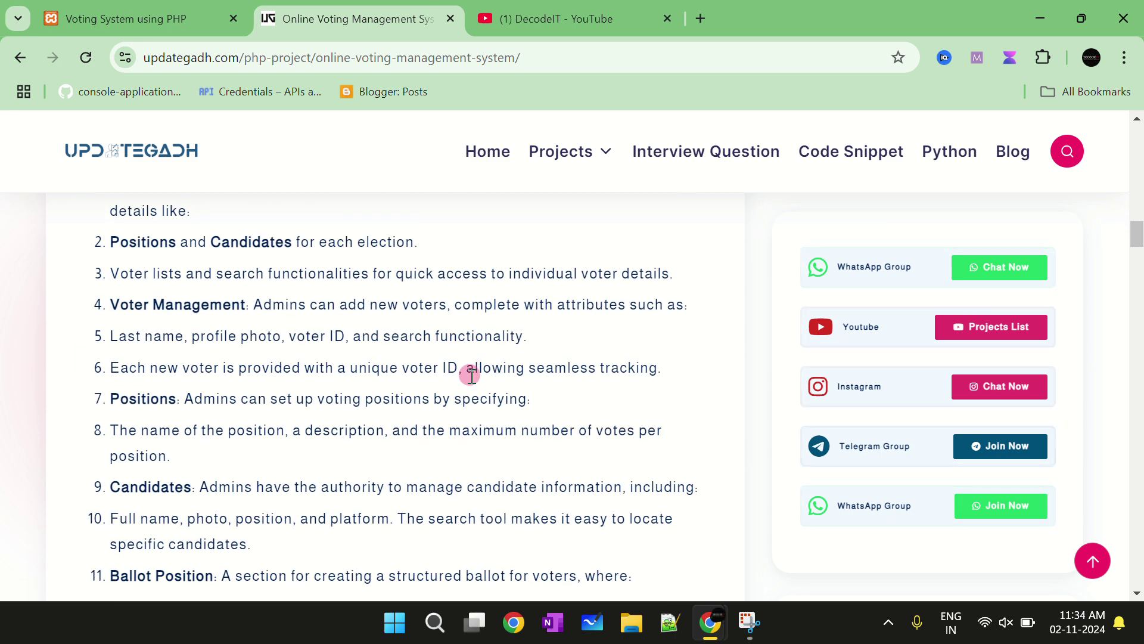
{"action": "scroll", "coordinate": [470, 375], "scroll_direction": "down", "scroll_amount": 4}
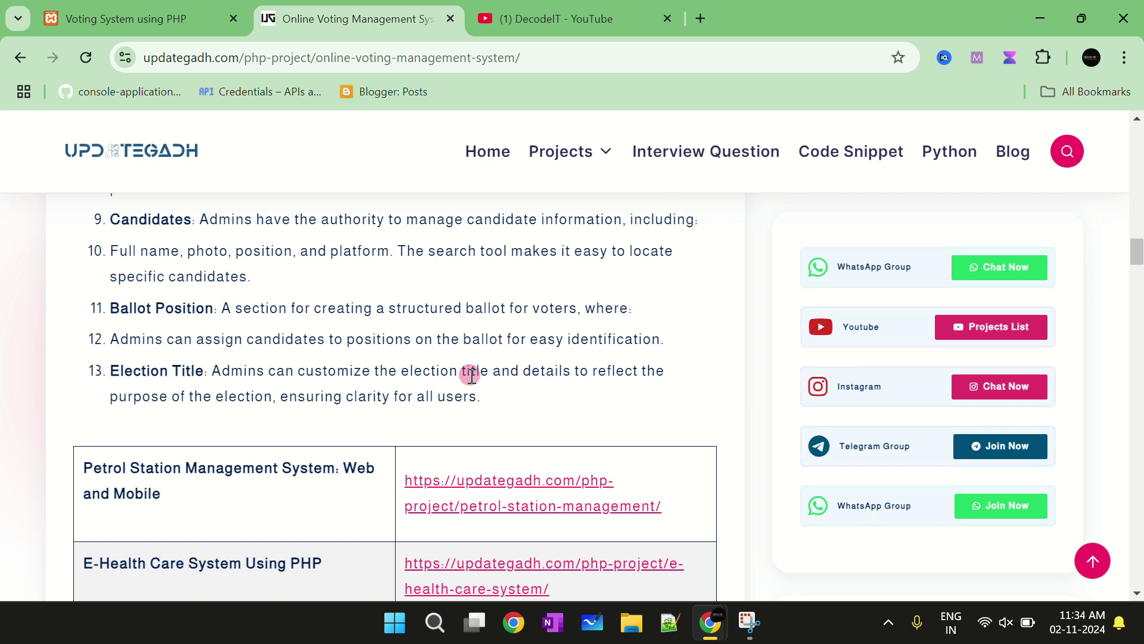
{"action": "scroll", "coordinate": [470, 372], "scroll_direction": "up", "scroll_amount": 5}
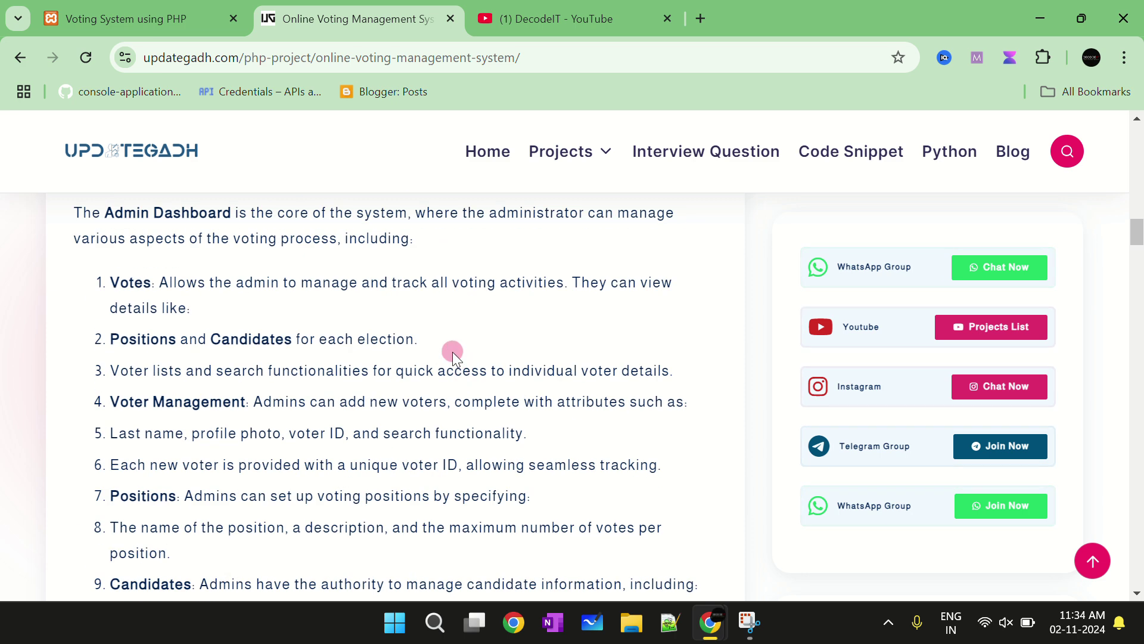
{"action": "scroll", "coordinate": [451, 351], "scroll_direction": "up", "scroll_amount": 4}
{"action": "left_click", "coordinate": [106, 16]}
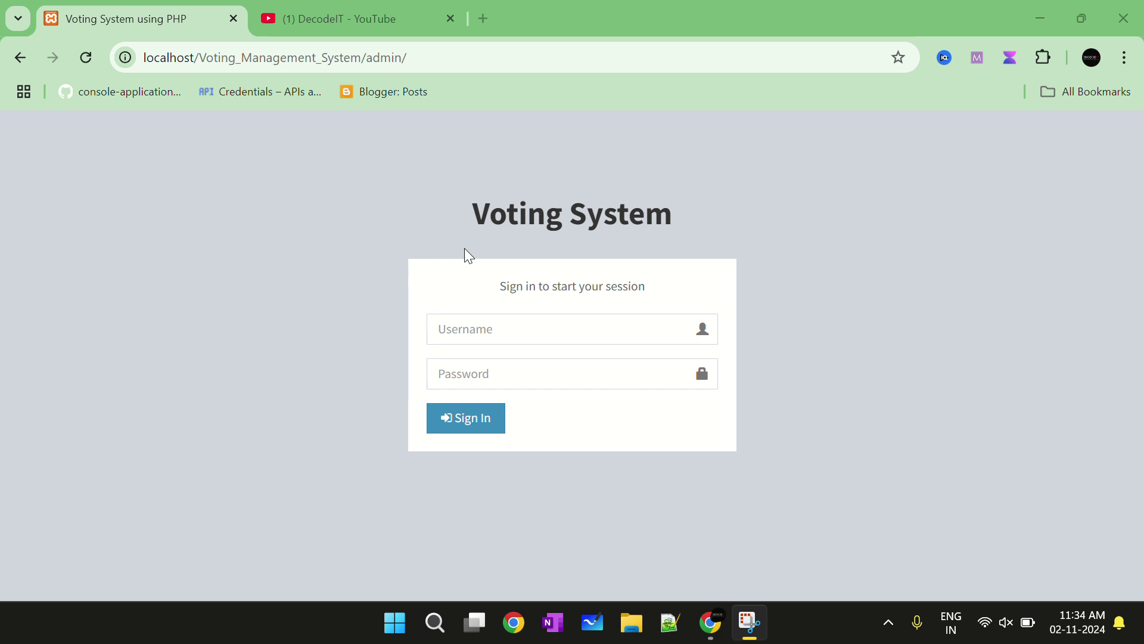
Sign in as admin using the saved credentials and dismiss Chrome's breached-password warning
{"action": "left_click", "coordinate": [559, 332]}
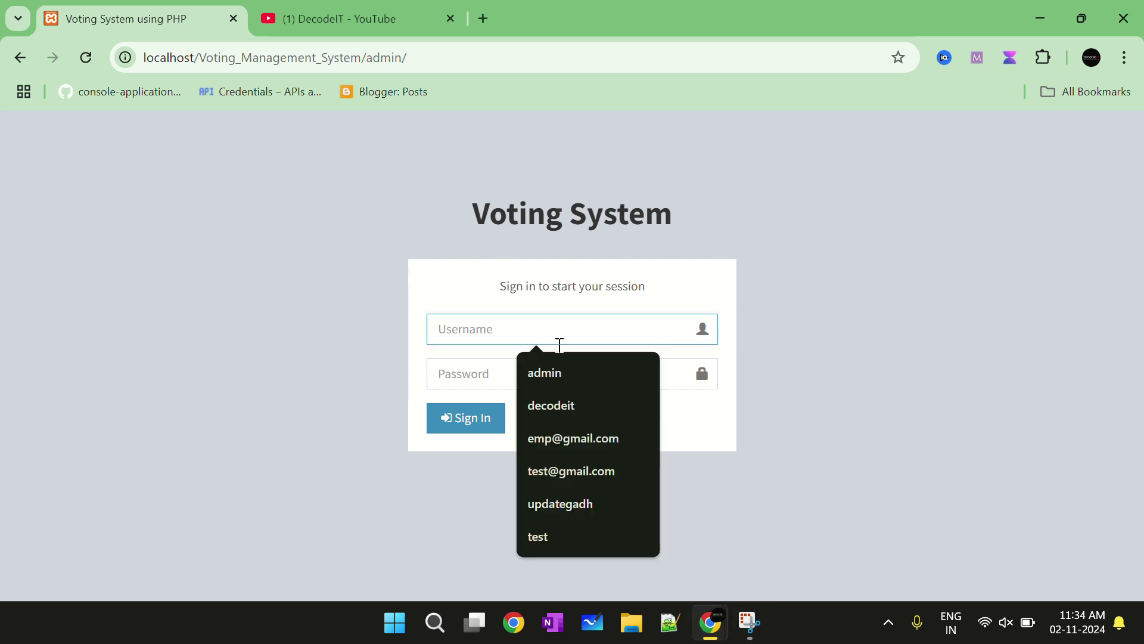
{"action": "left_click", "coordinate": [544, 372]}
{"action": "left_click", "coordinate": [483, 368]}
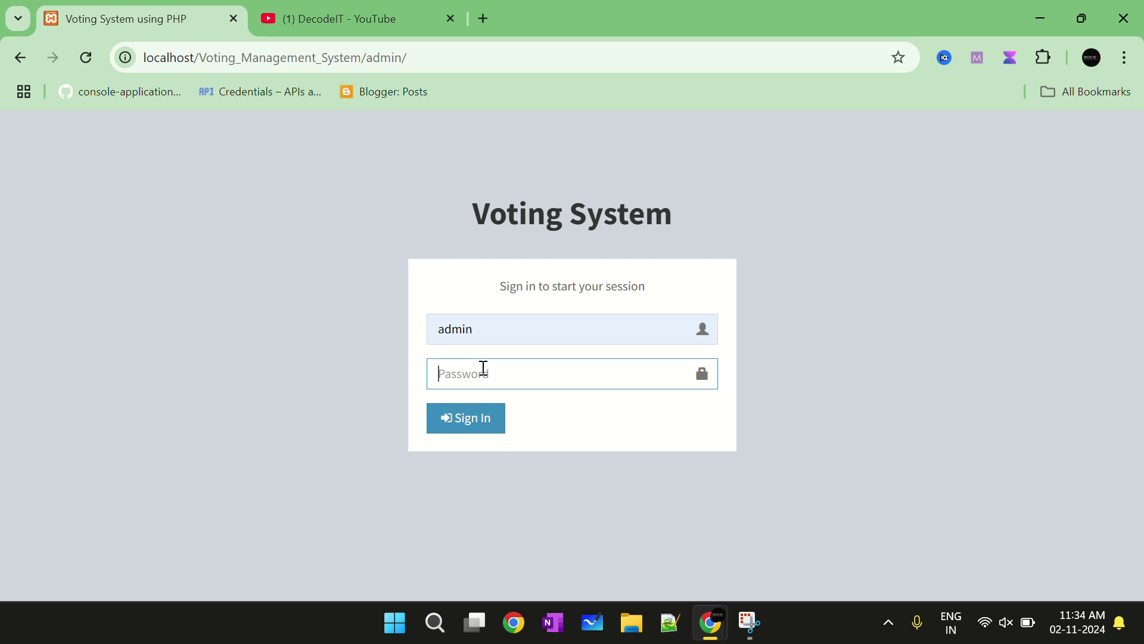
{"action": "type", "text": "admin"}
{"action": "key", "text": "Return"}
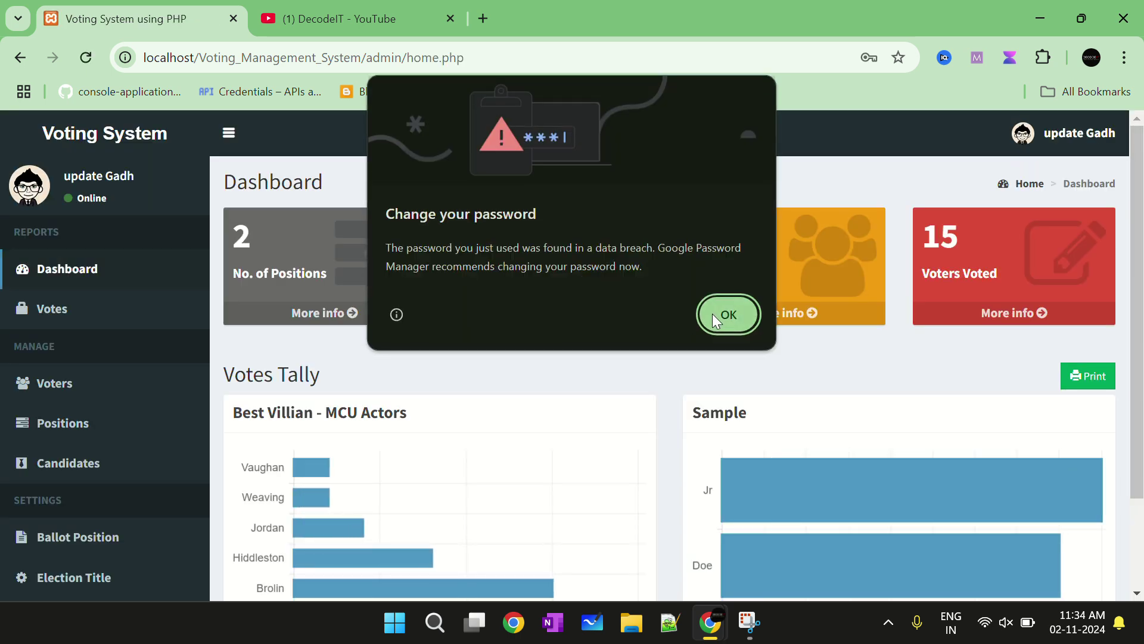
{"action": "left_click", "coordinate": [715, 314]}
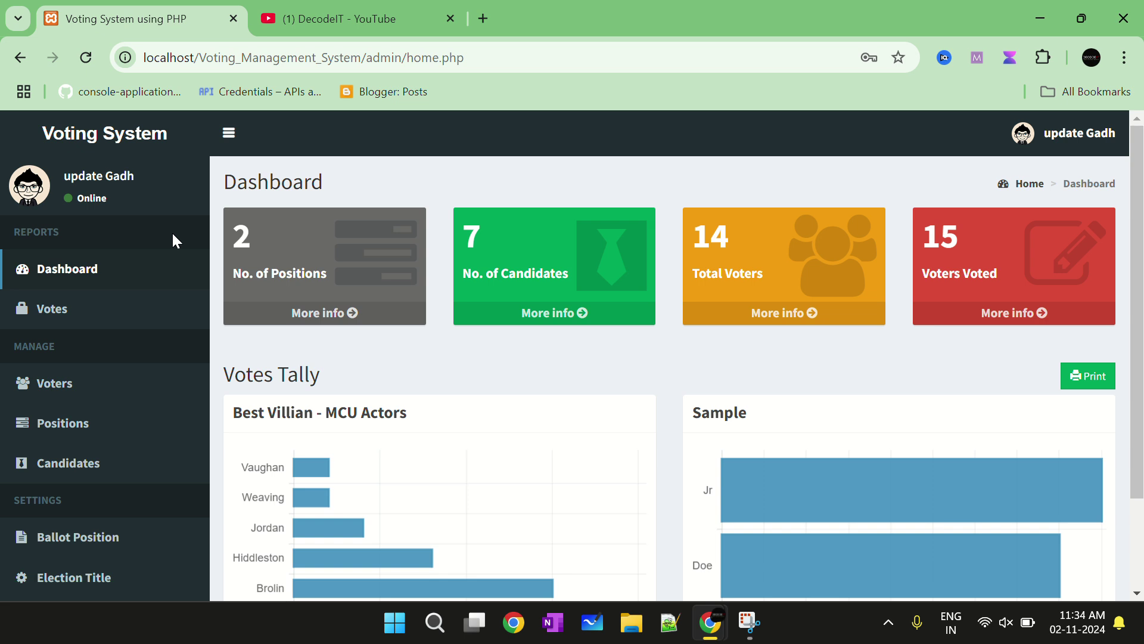
{"action": "left_click", "coordinate": [64, 266]}
{"action": "scroll", "coordinate": [625, 362], "scroll_direction": "down", "scroll_amount": 2}
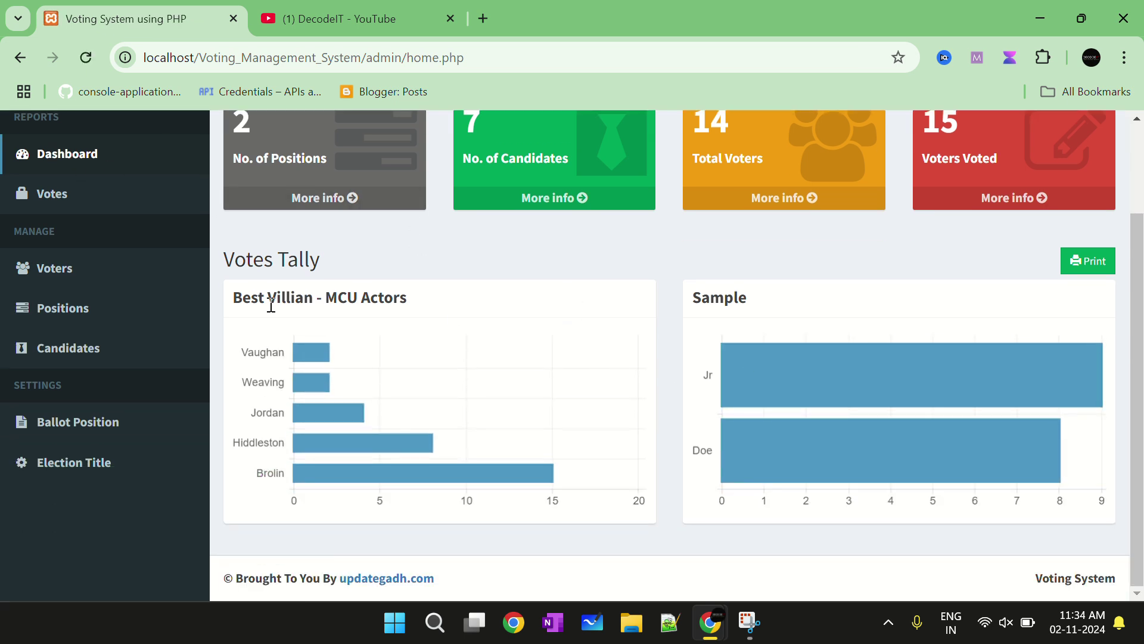
{"action": "left_click_drag", "start_coordinate": [234, 265], "coordinate": [364, 294]}
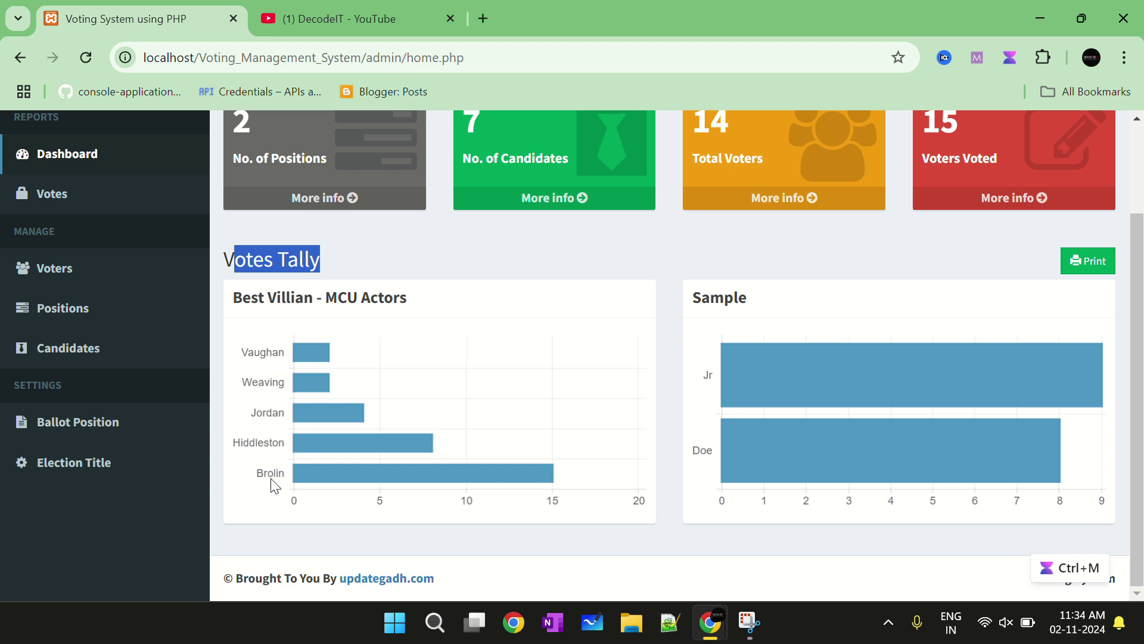
{"action": "left_click", "coordinate": [254, 341]}
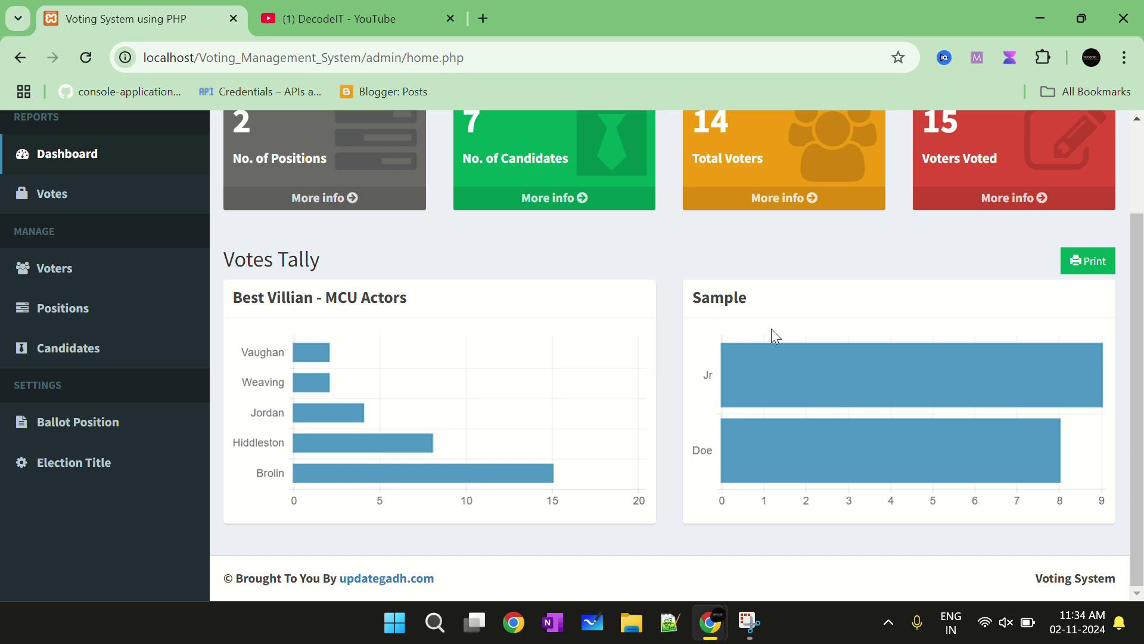
{"action": "scroll", "coordinate": [704, 380], "scroll_direction": "up", "scroll_amount": 2}
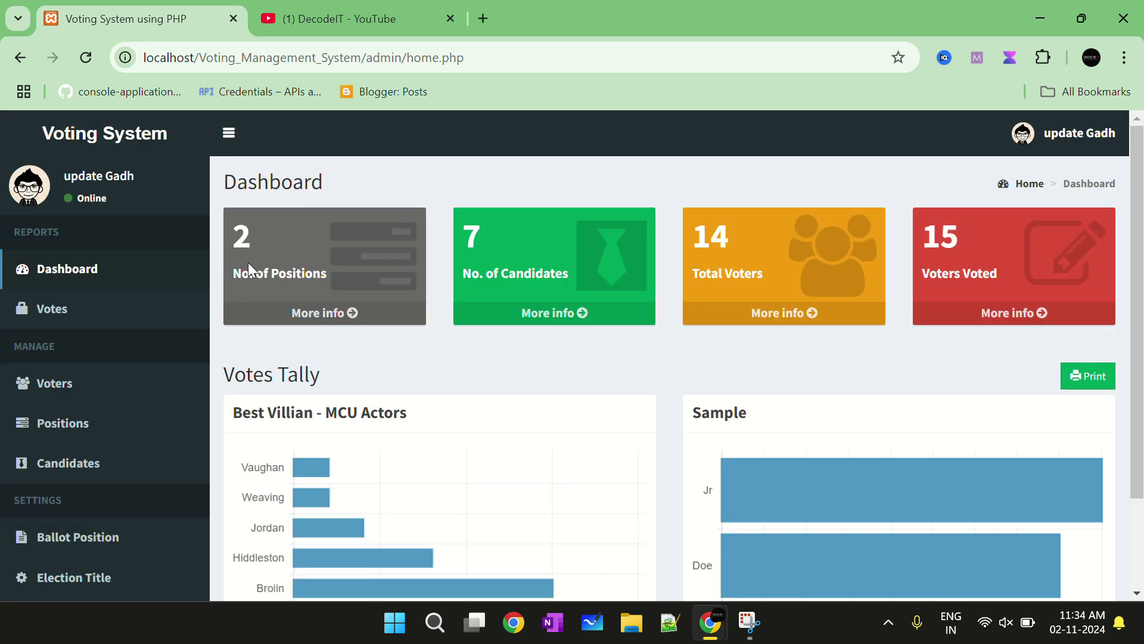
{"action": "left_click_drag", "start_coordinate": [327, 276], "coordinate": [238, 270]}
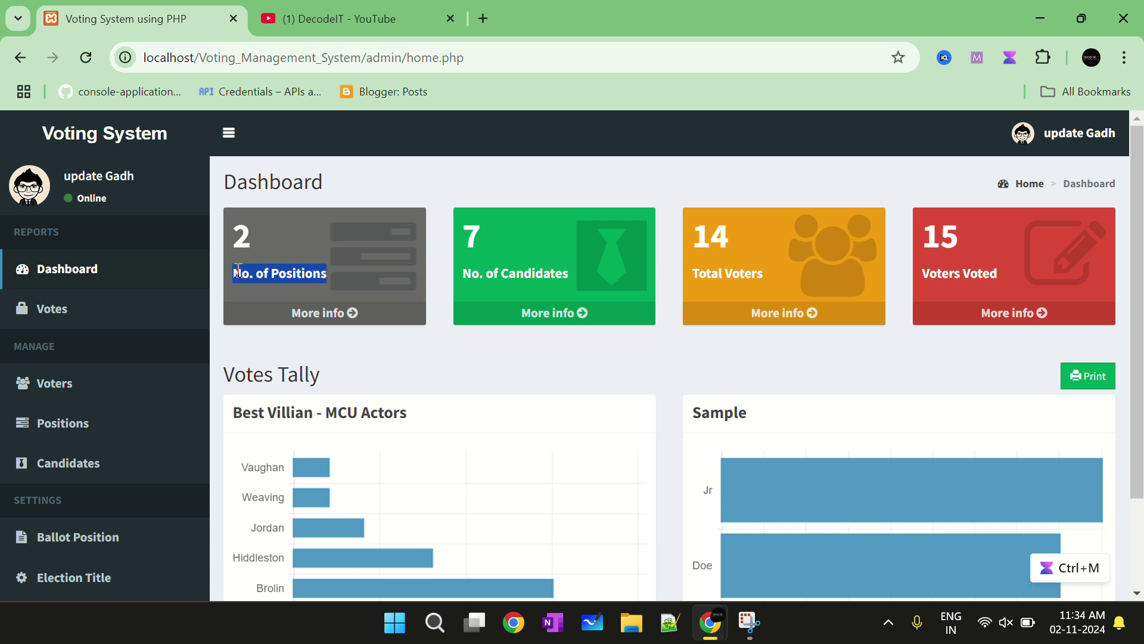
{"action": "key", "text": "super+shift+s"}
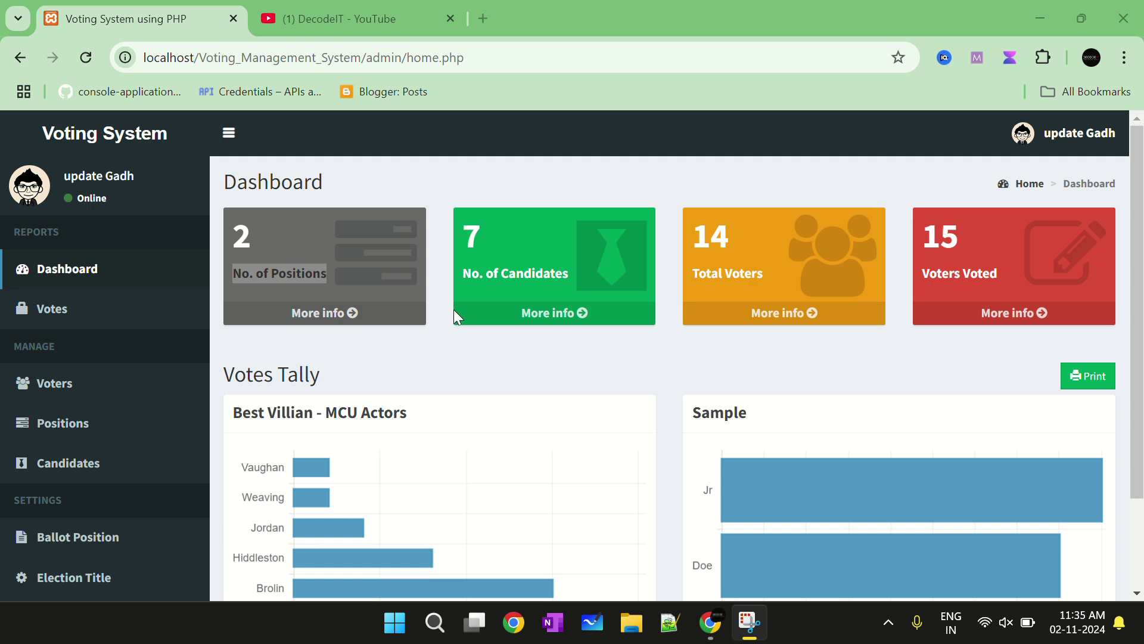
{"action": "left_click", "coordinate": [301, 289]}
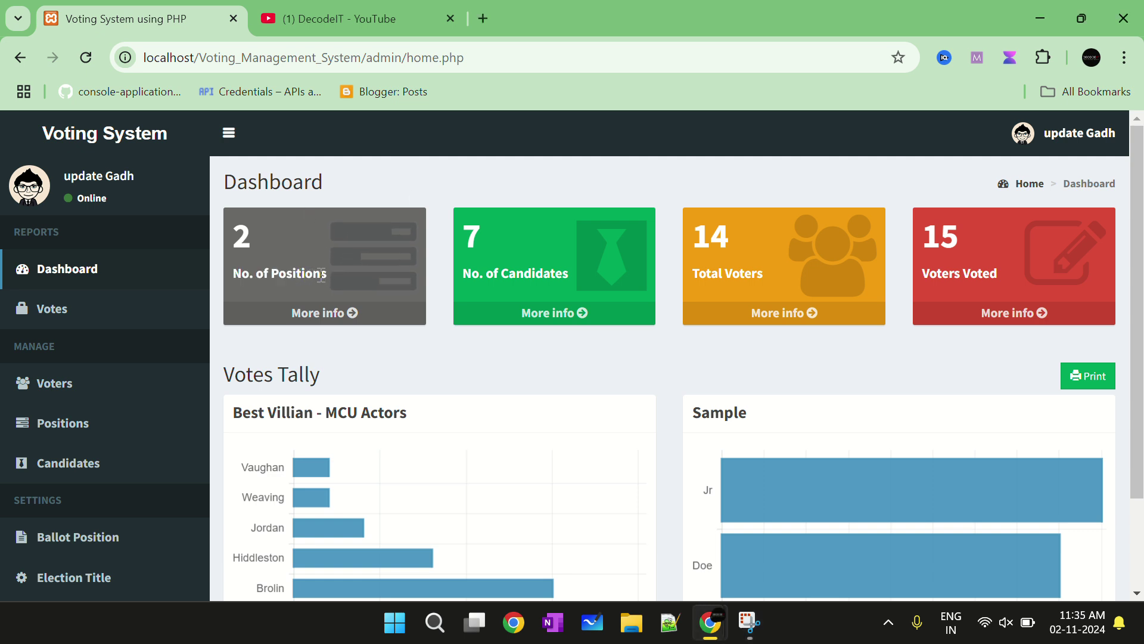
{"action": "left_click_drag", "start_coordinate": [321, 275], "coordinate": [222, 273]}
Review the existing positions, then start a new position at its Description field
{"action": "left_click", "coordinate": [334, 314]}
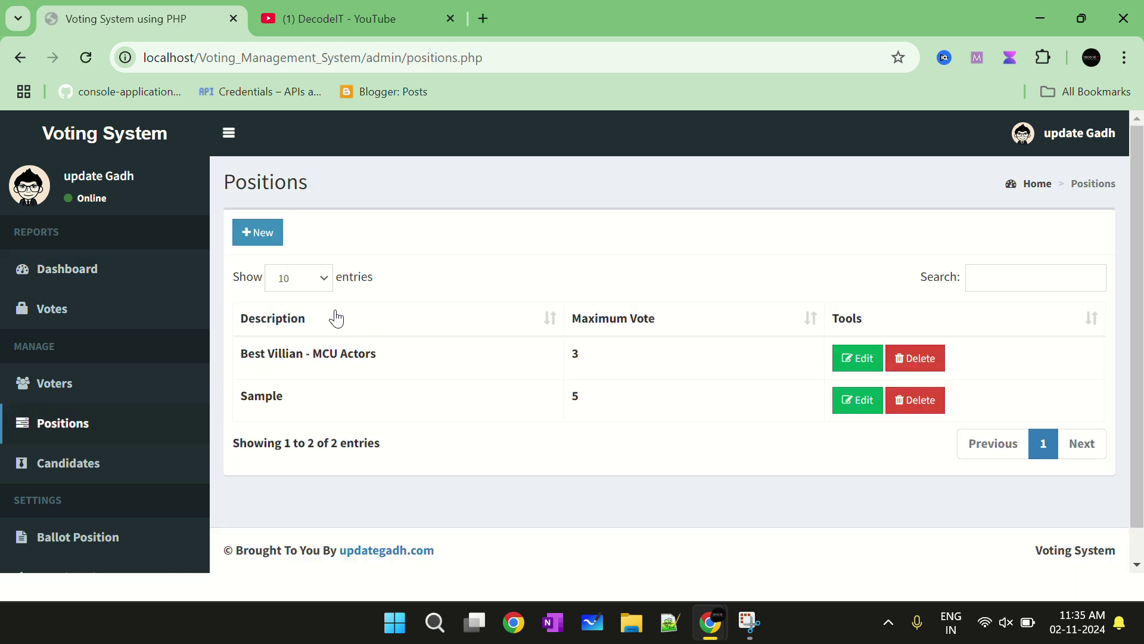
{"action": "scroll", "coordinate": [286, 352], "scroll_direction": "down", "scroll_amount": 1}
{"action": "left_click_drag", "start_coordinate": [235, 320], "coordinate": [347, 322]}
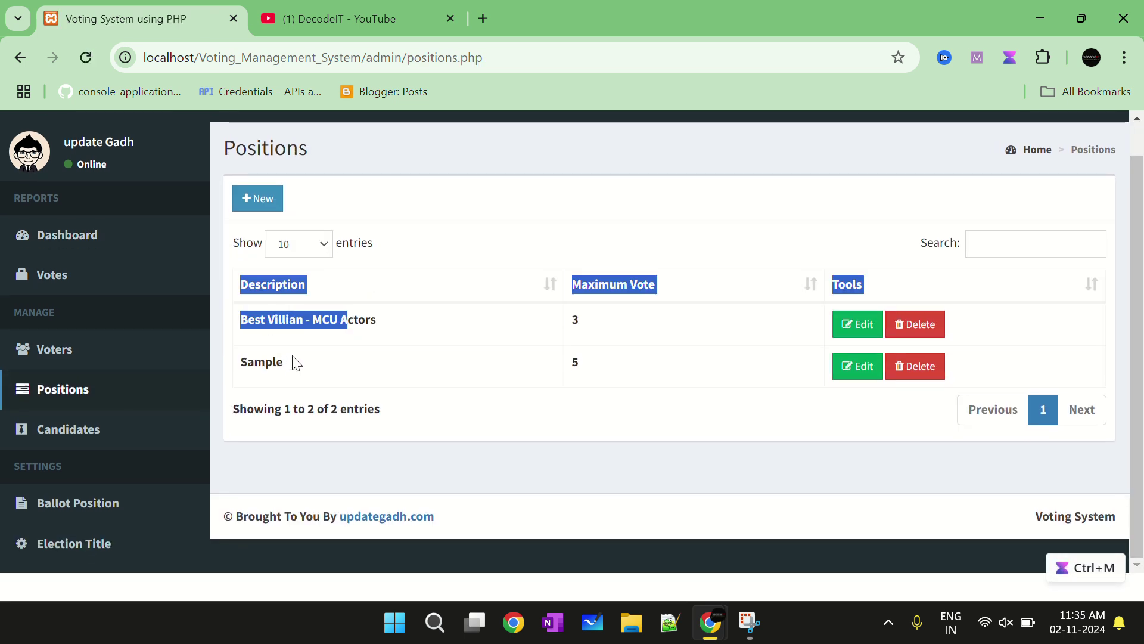
{"action": "left_click_drag", "start_coordinate": [296, 363], "coordinate": [241, 331]}
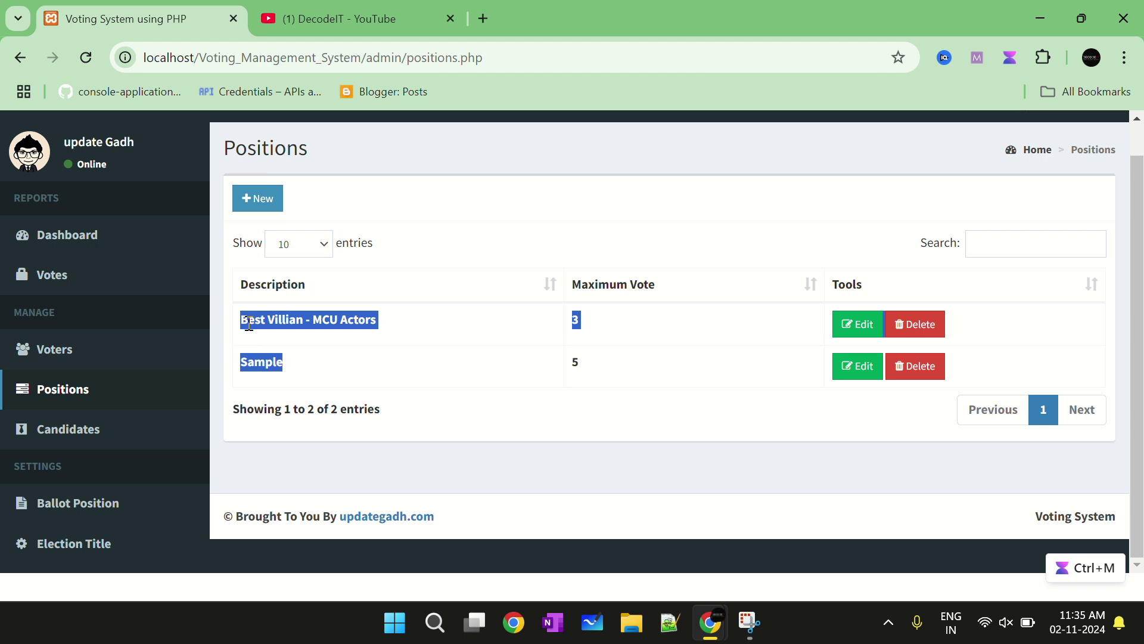
{"action": "left_click", "coordinate": [249, 324]}
{"action": "left_click_drag", "start_coordinate": [281, 366], "coordinate": [237, 365]}
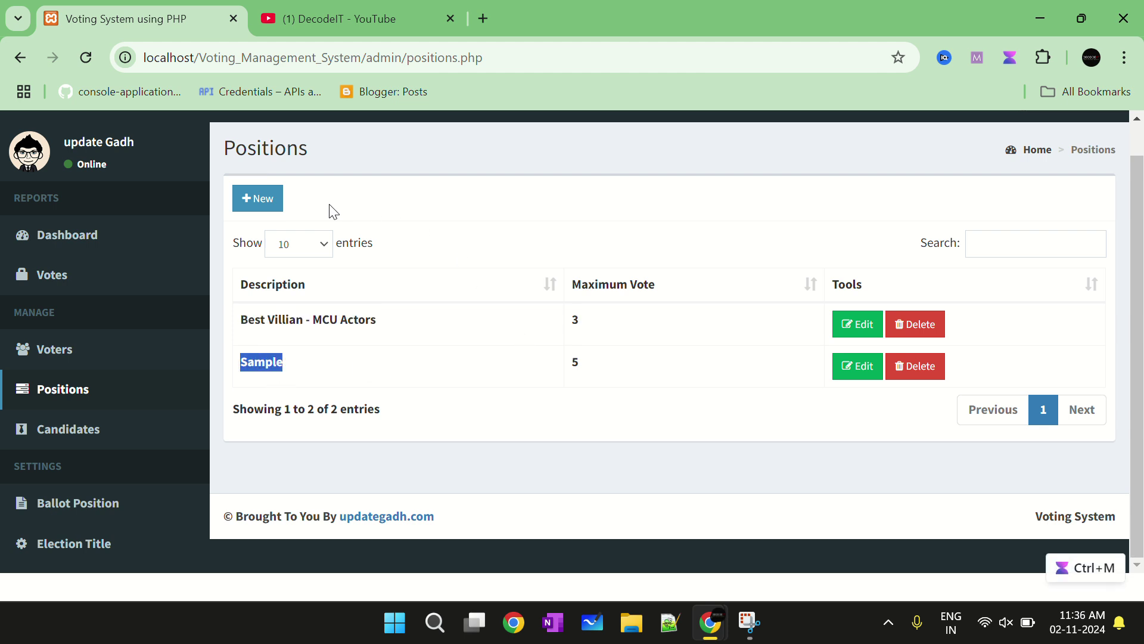
{"action": "left_click", "coordinate": [257, 198]}
{"action": "left_click", "coordinate": [510, 219]}
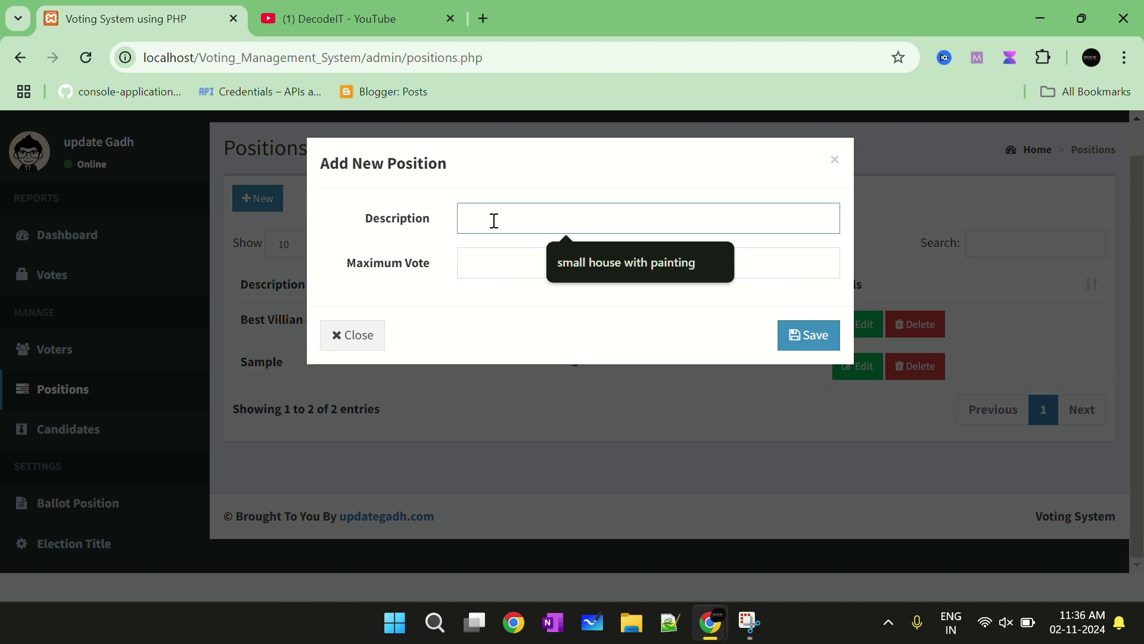
Save a new position named Decodeit with a maximum of 3 votes
{"action": "type", "text": "Decodei"}
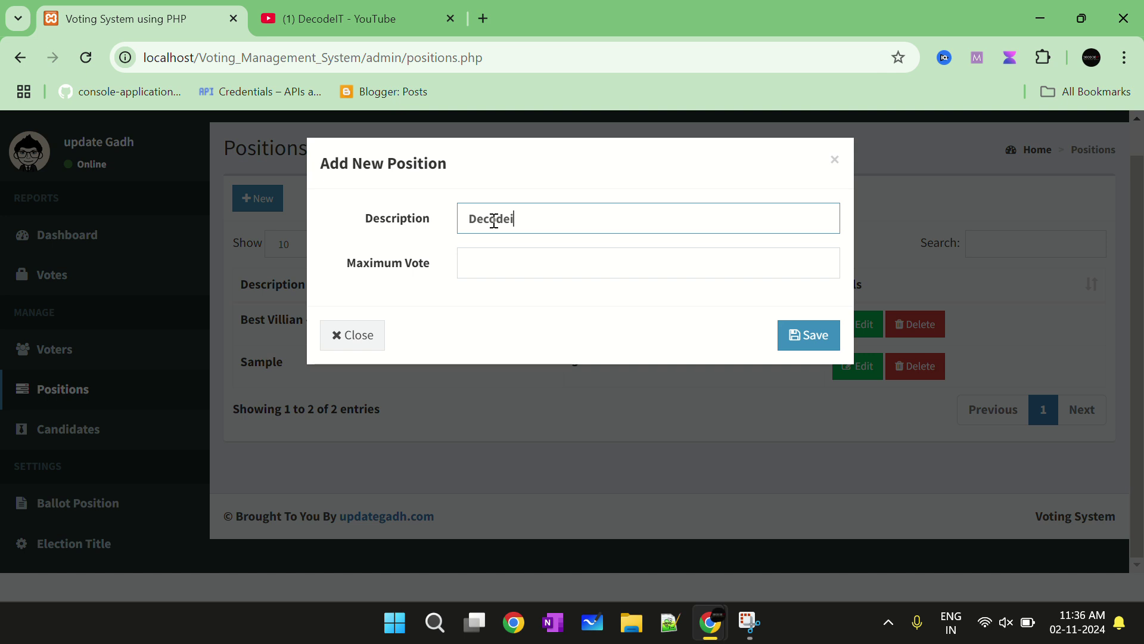
{"action": "type", "text": "t"}
{"action": "left_click", "coordinate": [632, 261]}
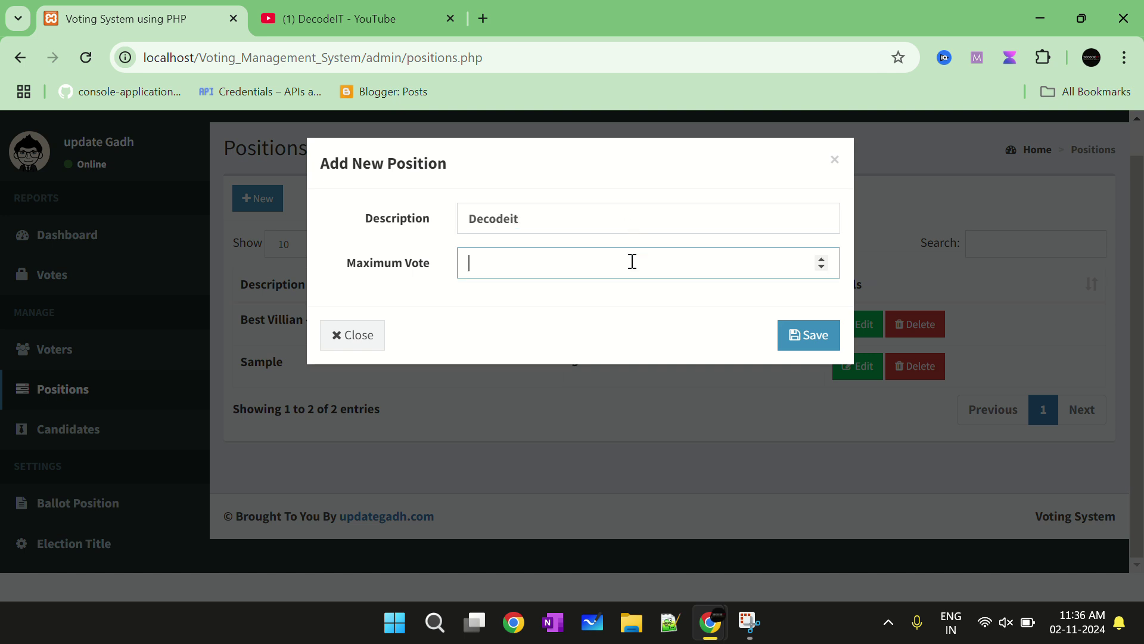
{"action": "type", "text": "3"}
{"action": "left_click", "coordinate": [797, 340]}
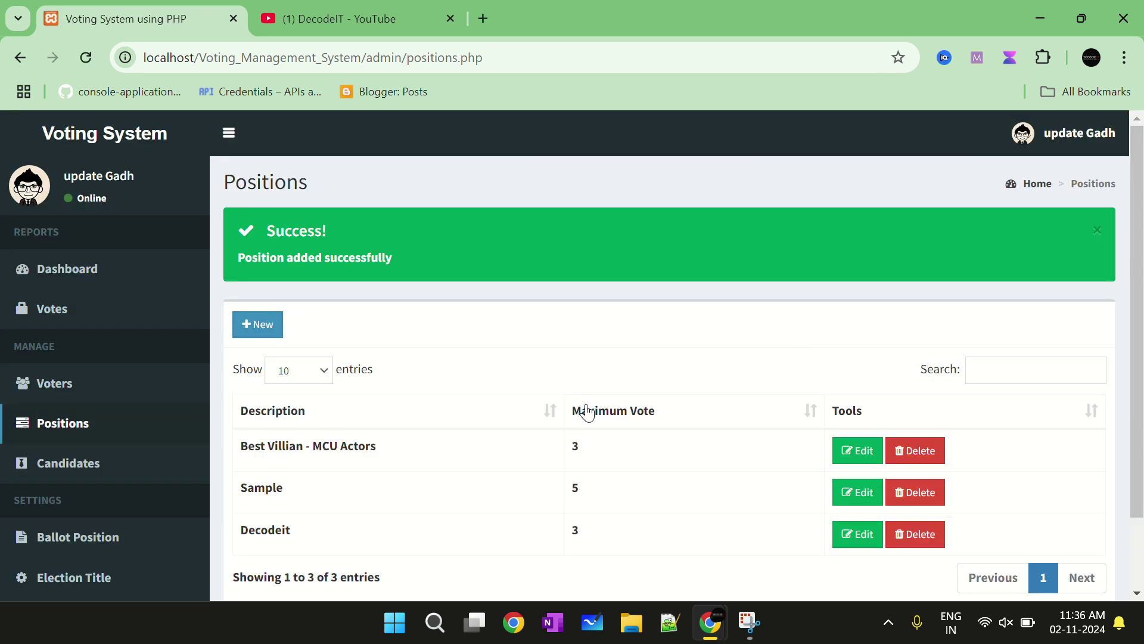
{"action": "scroll", "coordinate": [564, 363], "scroll_direction": "down", "scroll_amount": 3}
{"action": "scroll", "coordinate": [347, 345], "scroll_direction": "up", "scroll_amount": 3}
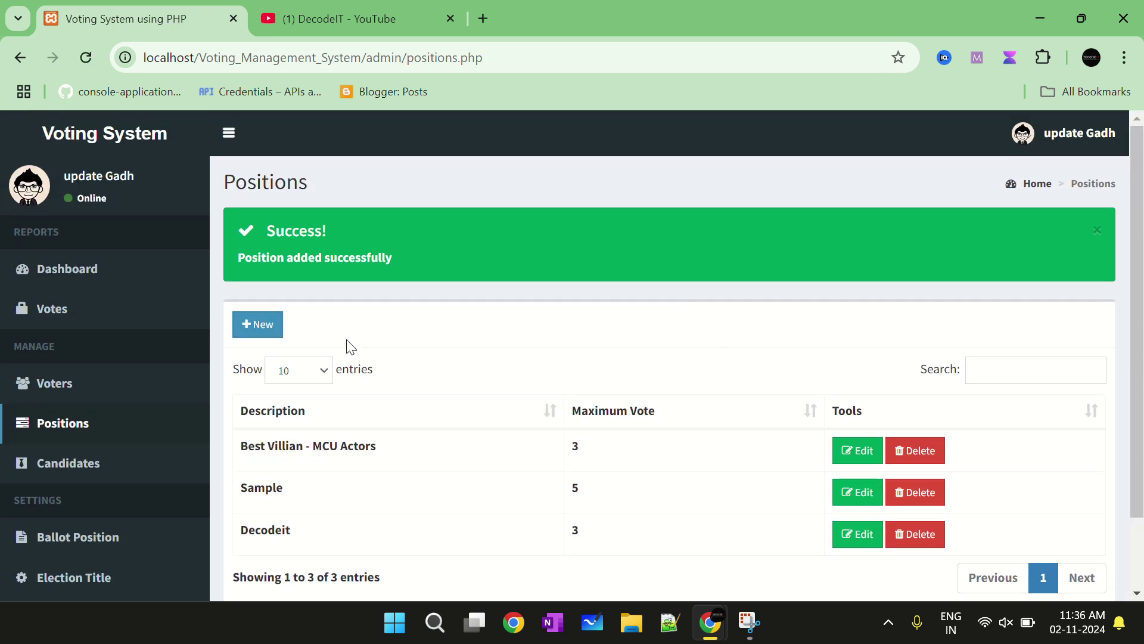
Go to the Votes page and scroll through its entries
{"action": "left_click", "coordinate": [62, 317]}
{"action": "scroll", "coordinate": [411, 339], "scroll_direction": "down", "scroll_amount": 1}
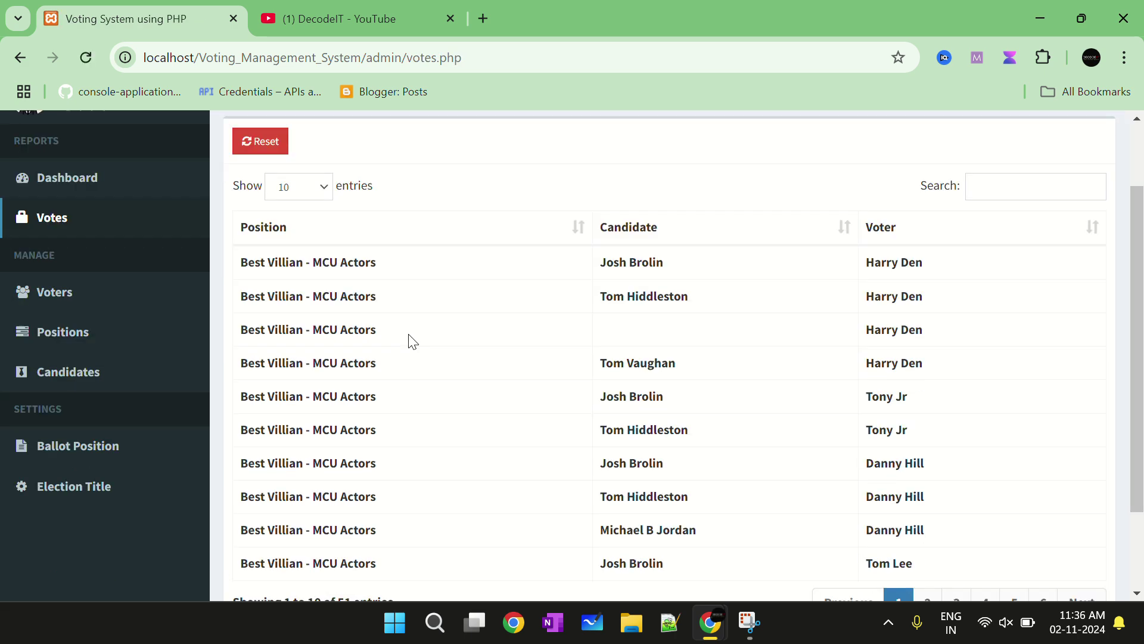
{"action": "scroll", "coordinate": [410, 341], "scroll_direction": "down", "scroll_amount": 2}
{"action": "scroll", "coordinate": [411, 341], "scroll_direction": "up", "scroll_amount": 3}
{"action": "scroll", "coordinate": [415, 341], "scroll_direction": "down", "scroll_amount": 3}
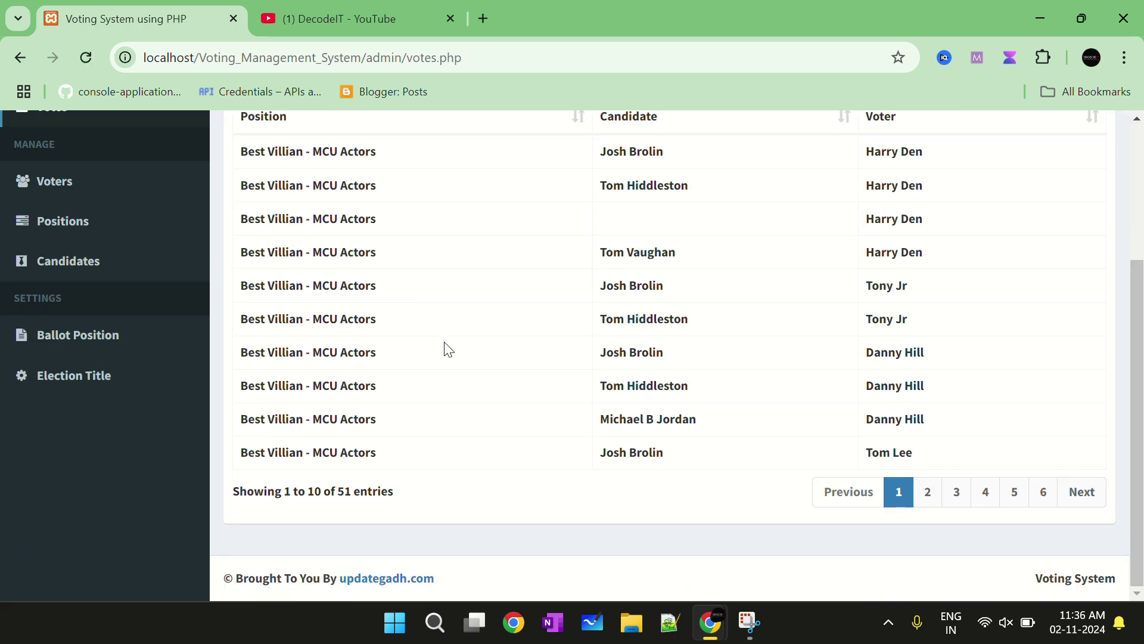
{"action": "scroll", "coordinate": [444, 350], "scroll_direction": "up", "scroll_amount": 3}
{"action": "scroll", "coordinate": [445, 350], "scroll_direction": "down", "scroll_amount": 3}
{"action": "scroll", "coordinate": [383, 380], "scroll_direction": "up", "scroll_amount": 3}
Open the Voters list, check the new-voter form's Firstname, Lastname and Password fields, and close it unsaved
{"action": "left_click", "coordinate": [59, 384]}
{"action": "scroll", "coordinate": [508, 354], "scroll_direction": "down", "scroll_amount": 3}
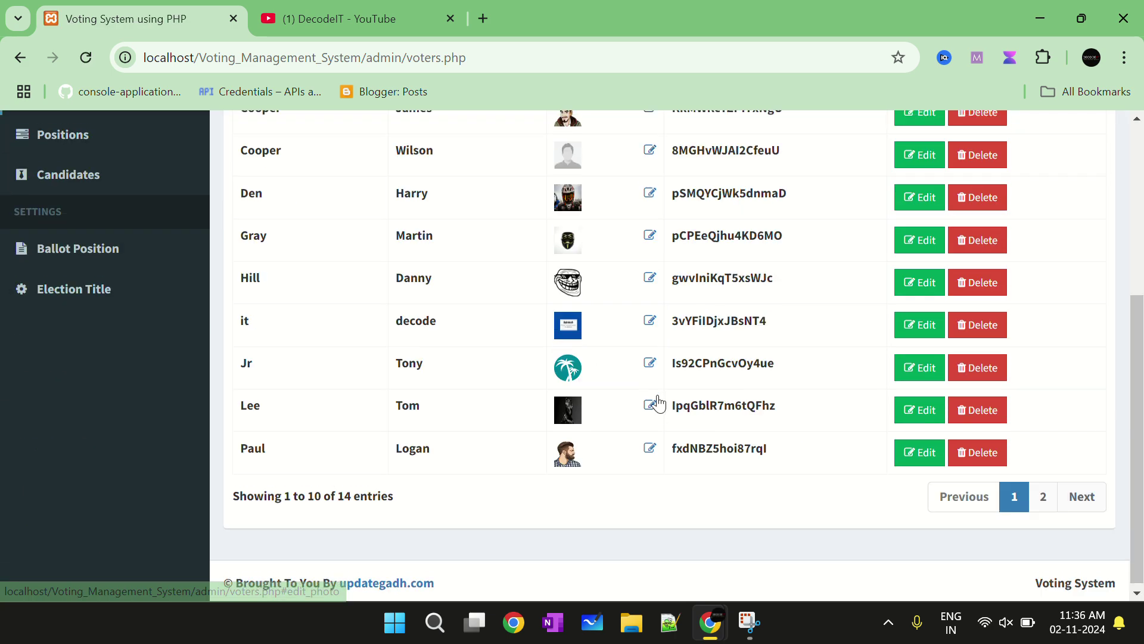
{"action": "scroll", "coordinate": [656, 403], "scroll_direction": "up", "scroll_amount": 3}
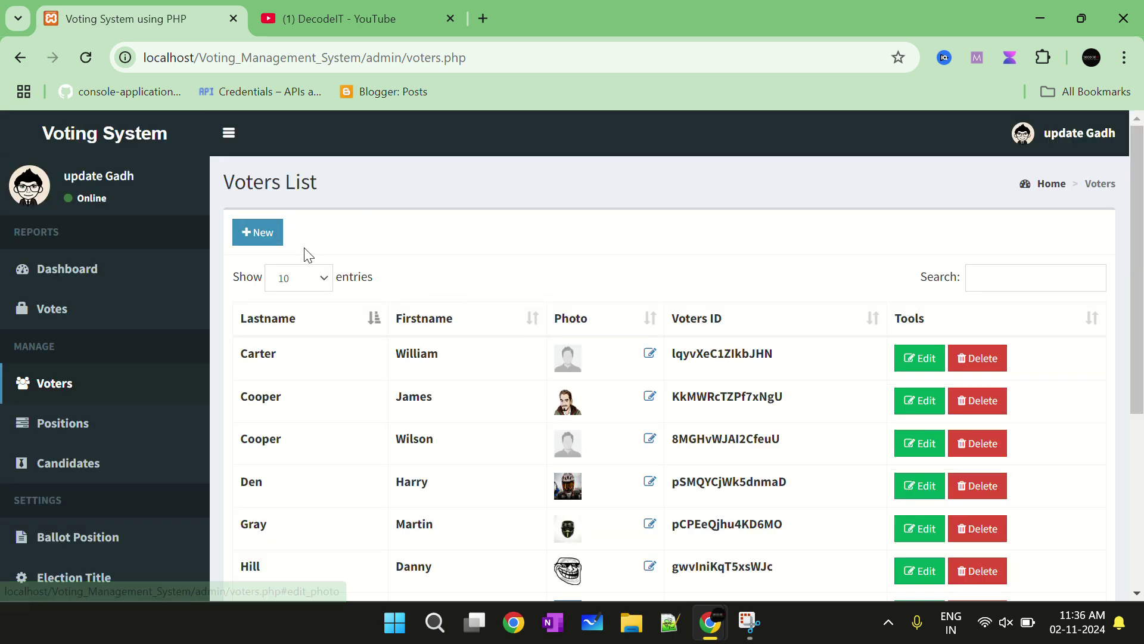
{"action": "left_click", "coordinate": [273, 249]}
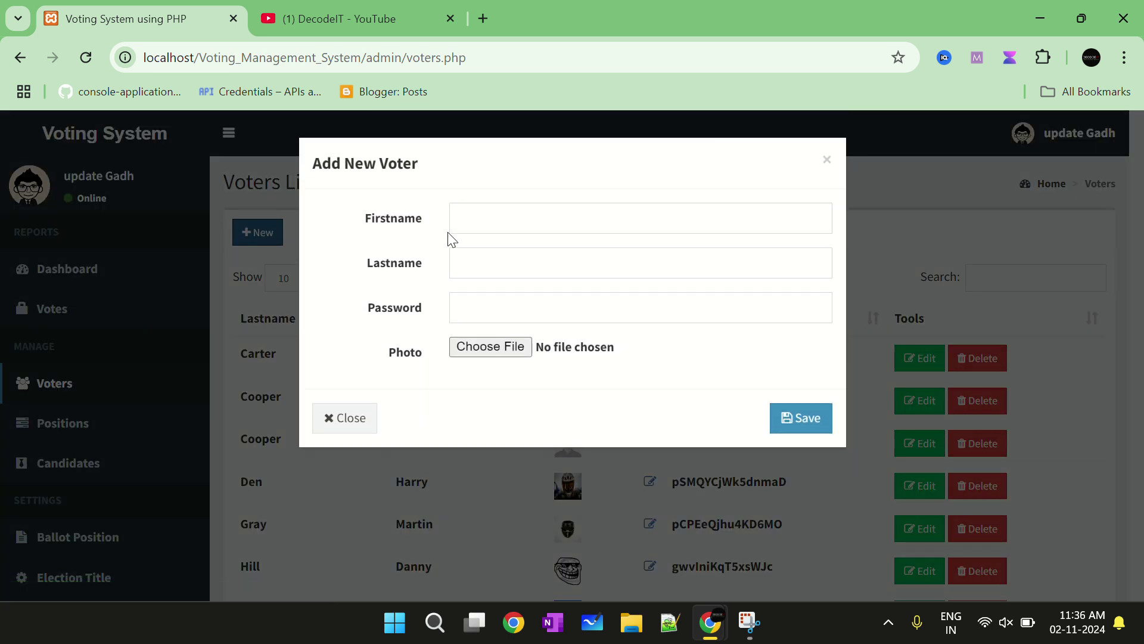
{"action": "left_click", "coordinate": [452, 228]}
{"action": "left_click", "coordinate": [475, 262]}
{"action": "left_click", "coordinate": [483, 297]}
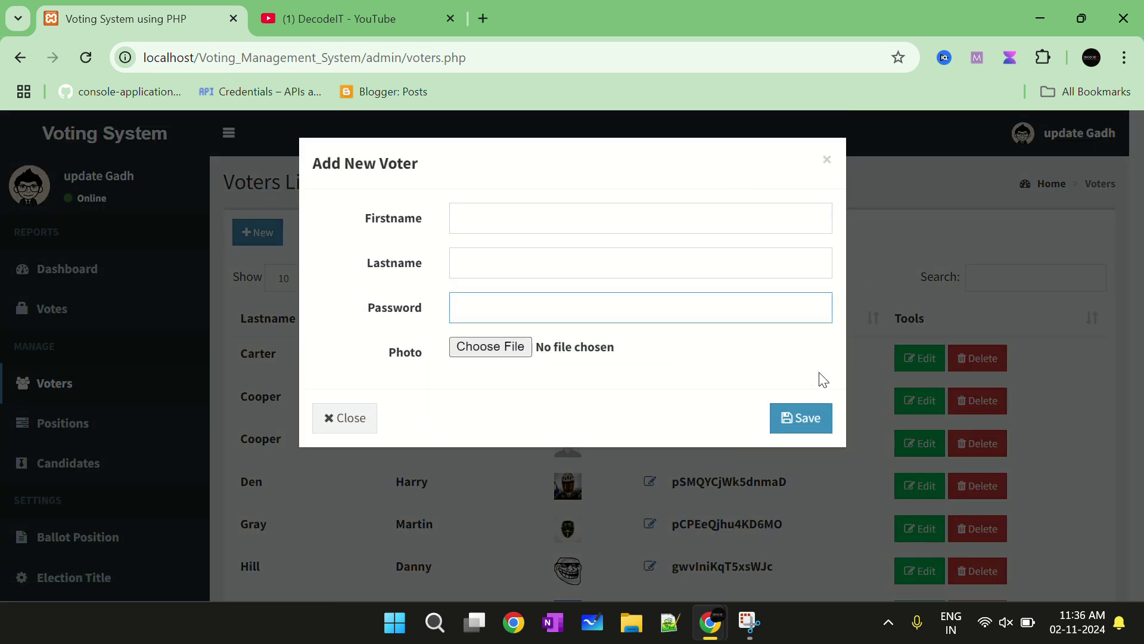
{"action": "left_click", "coordinate": [827, 159]}
Scroll through the voters table, highlighting and clearing some voter rows
{"action": "scroll", "coordinate": [715, 340], "scroll_direction": "down", "scroll_amount": 5}
{"action": "scroll", "coordinate": [656, 364], "scroll_direction": "up", "scroll_amount": 3}
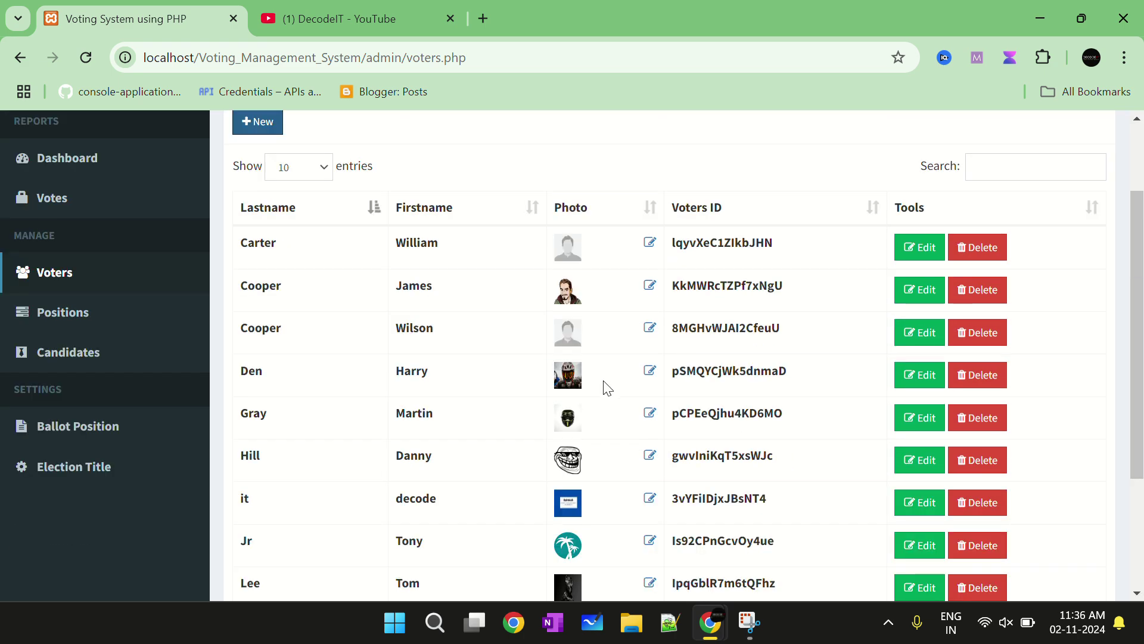
{"action": "scroll", "coordinate": [557, 367], "scroll_direction": "down", "scroll_amount": 3}
{"action": "left_click_drag", "start_coordinate": [232, 327], "coordinate": [464, 335]}
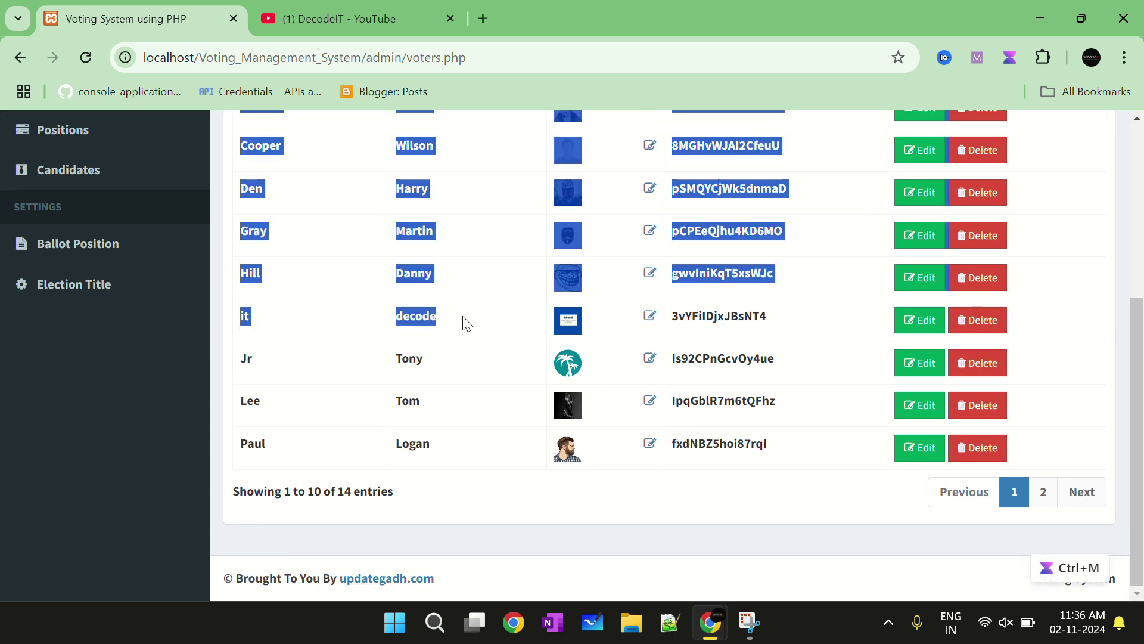
{"action": "left_click", "coordinate": [493, 350]}
{"action": "scroll", "coordinate": [493, 350], "scroll_direction": "up", "scroll_amount": 3}
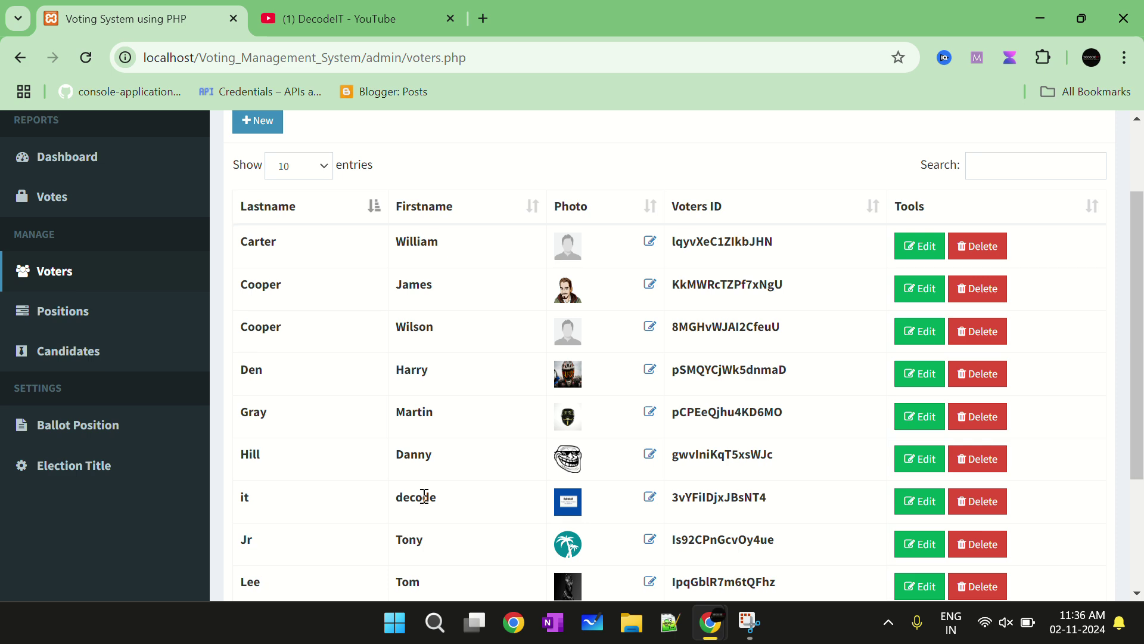
{"action": "scroll", "coordinate": [421, 493], "scroll_direction": "down", "scroll_amount": 2}
{"action": "left_click_drag", "start_coordinate": [465, 418], "coordinate": [257, 407]}
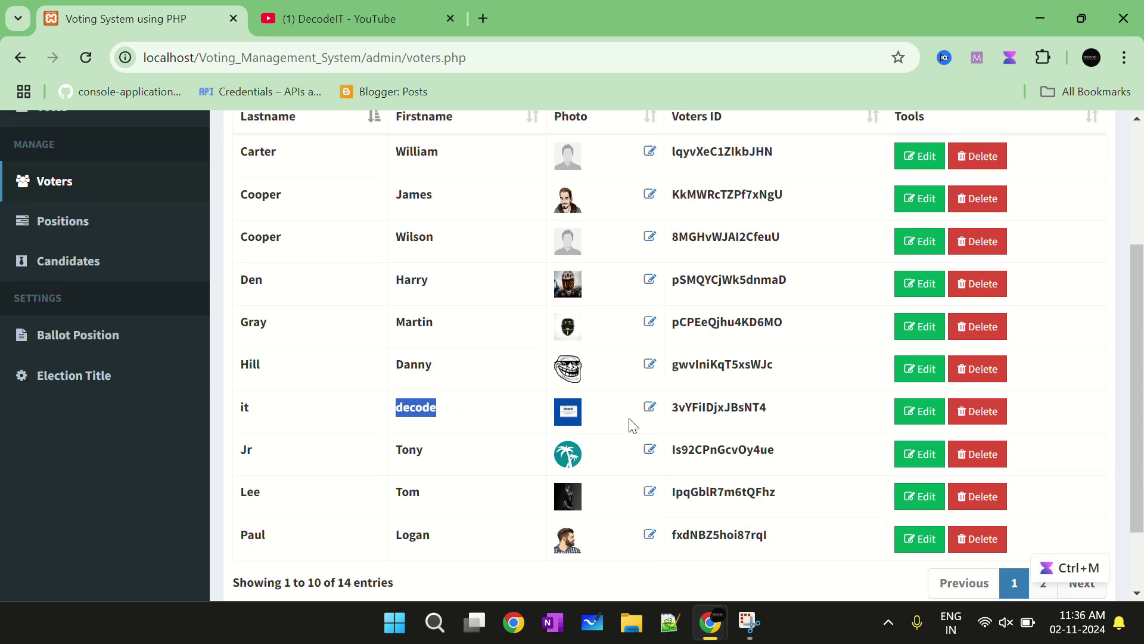
{"action": "scroll", "coordinate": [720, 449], "scroll_direction": "up", "scroll_amount": 2}
{"action": "scroll", "coordinate": [733, 273], "scroll_direction": "down", "scroll_amount": 2}
{"action": "scroll", "coordinate": [735, 273], "scroll_direction": "up", "scroll_amount": 3}
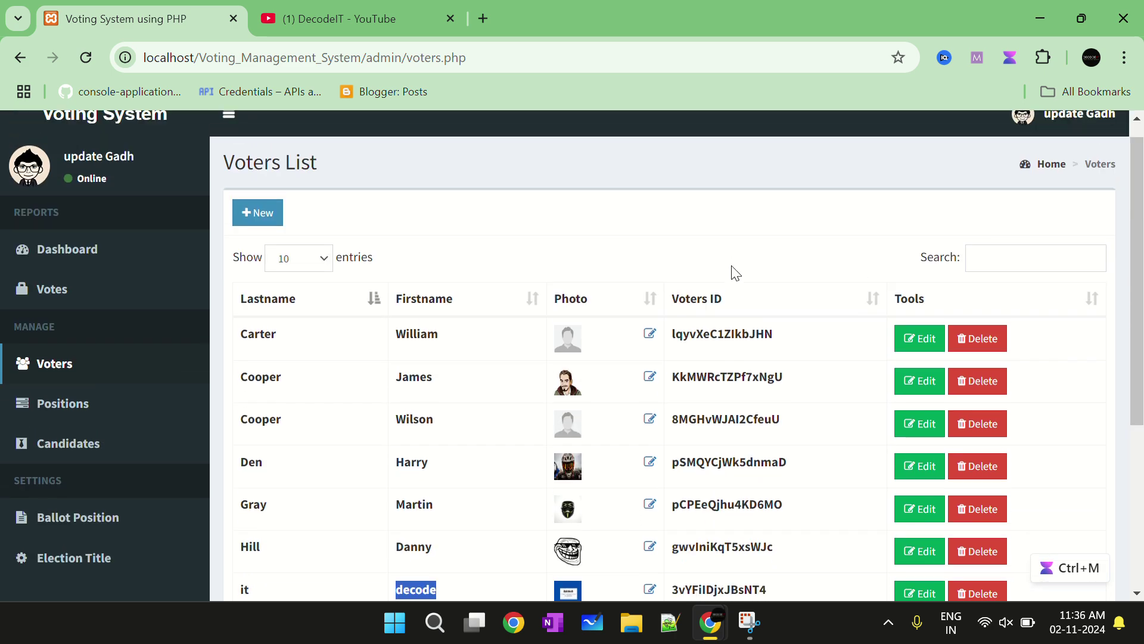
Sort voters by Voters ID, first name, last name, photo and Voters ID again, then show Positions
{"action": "left_click", "coordinate": [739, 298]}
{"action": "scroll", "coordinate": [733, 322], "scroll_direction": "down", "scroll_amount": 3}
{"action": "scroll", "coordinate": [733, 321], "scroll_direction": "up", "scroll_amount": 3}
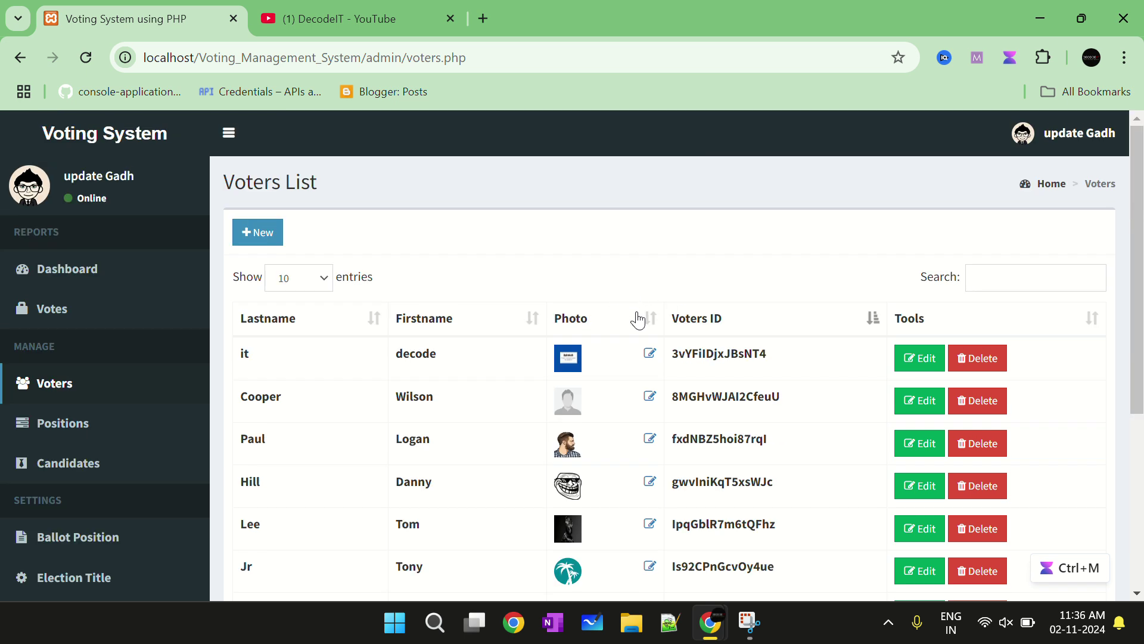
{"action": "left_click", "coordinate": [425, 322]}
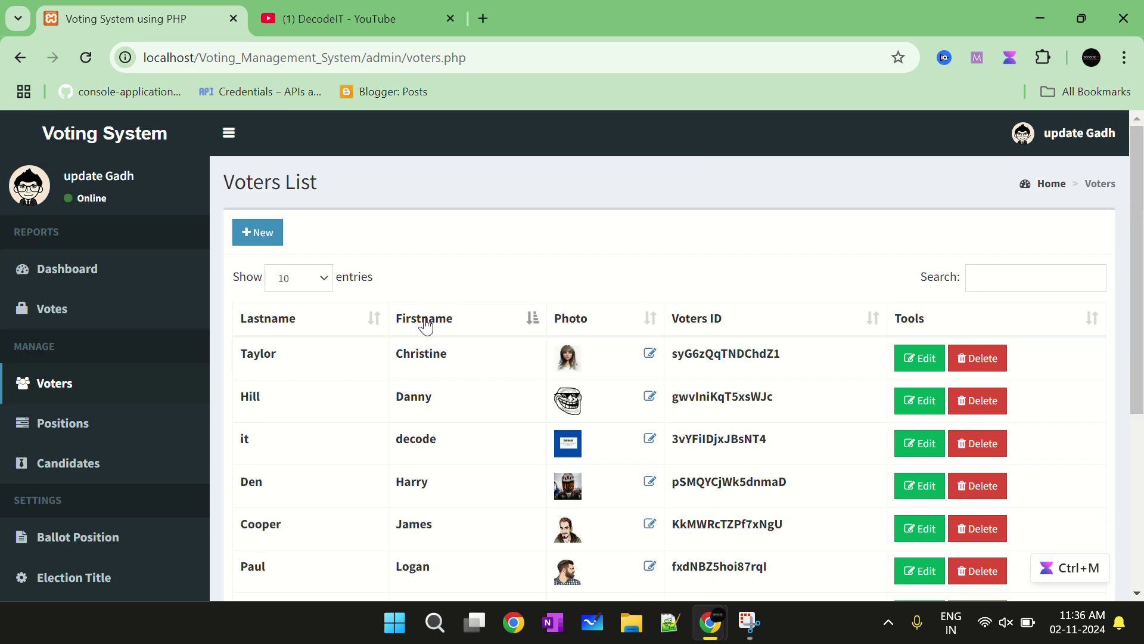
{"action": "left_click", "coordinate": [378, 320]}
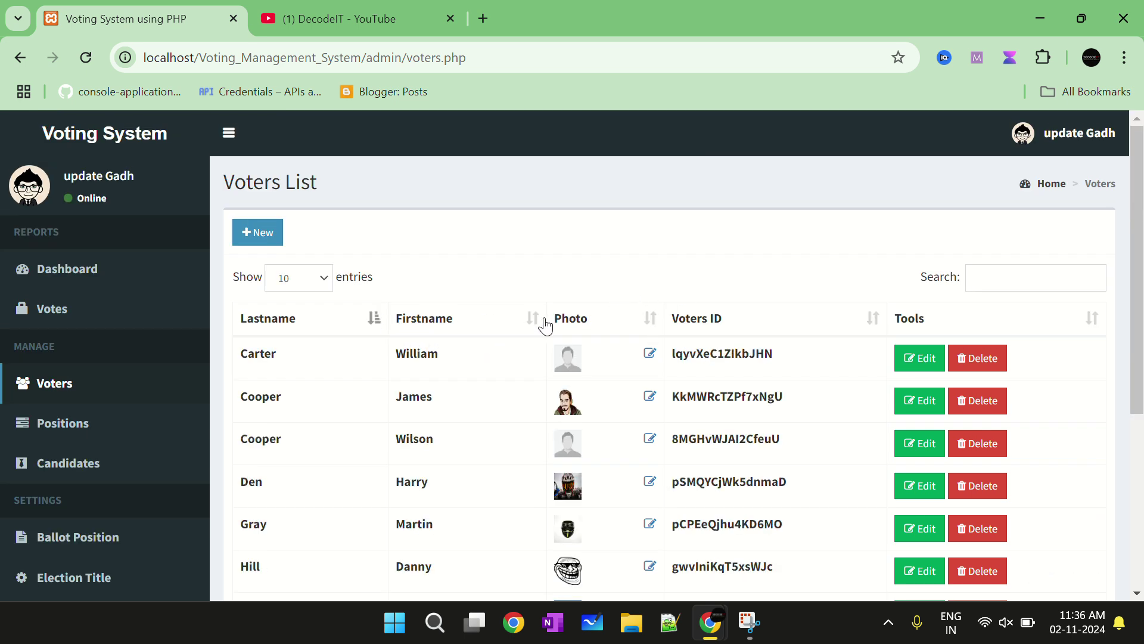
{"action": "left_click", "coordinate": [586, 323]}
{"action": "left_click", "coordinate": [852, 326]}
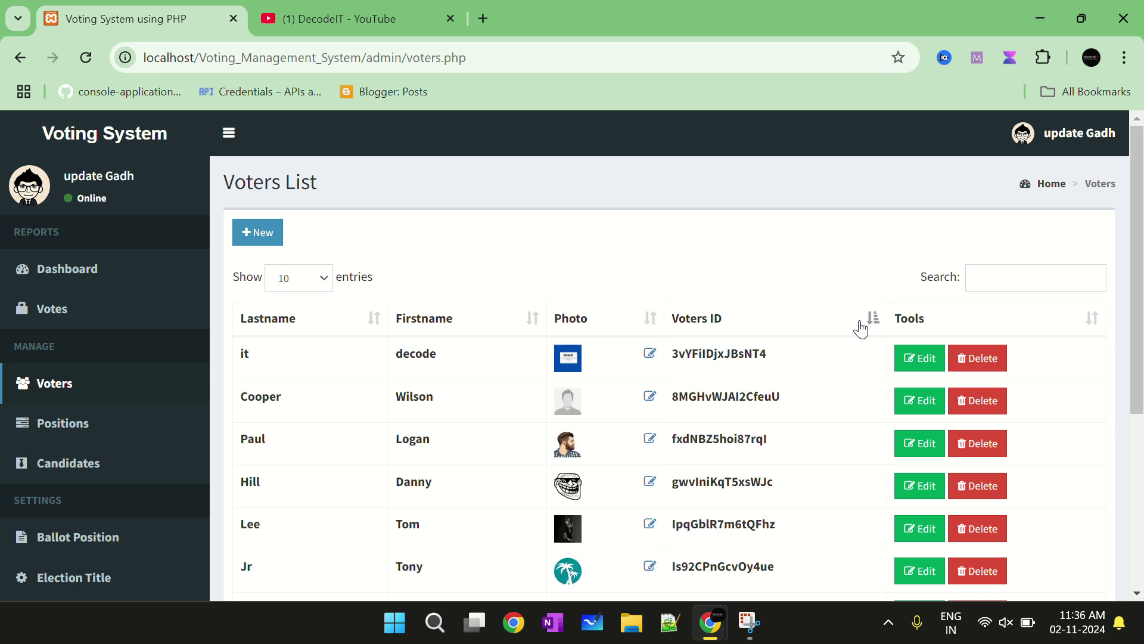
{"action": "left_click", "coordinate": [58, 433]}
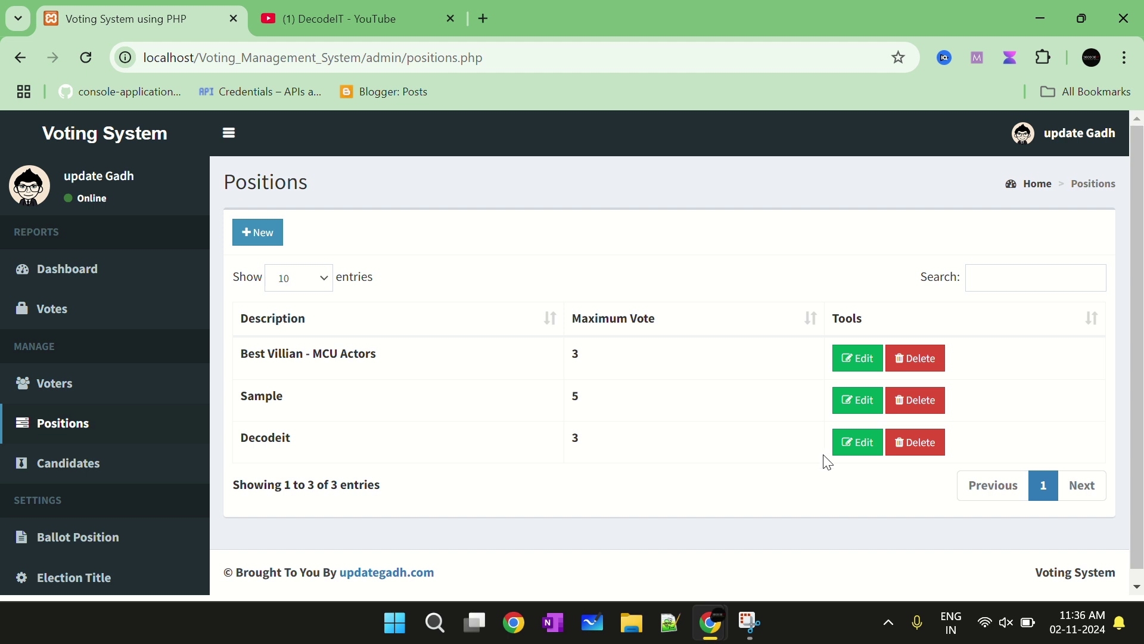
Try changing Decodeit's maximum vote to 6, but close the edit without saving
{"action": "left_click", "coordinate": [848, 441]}
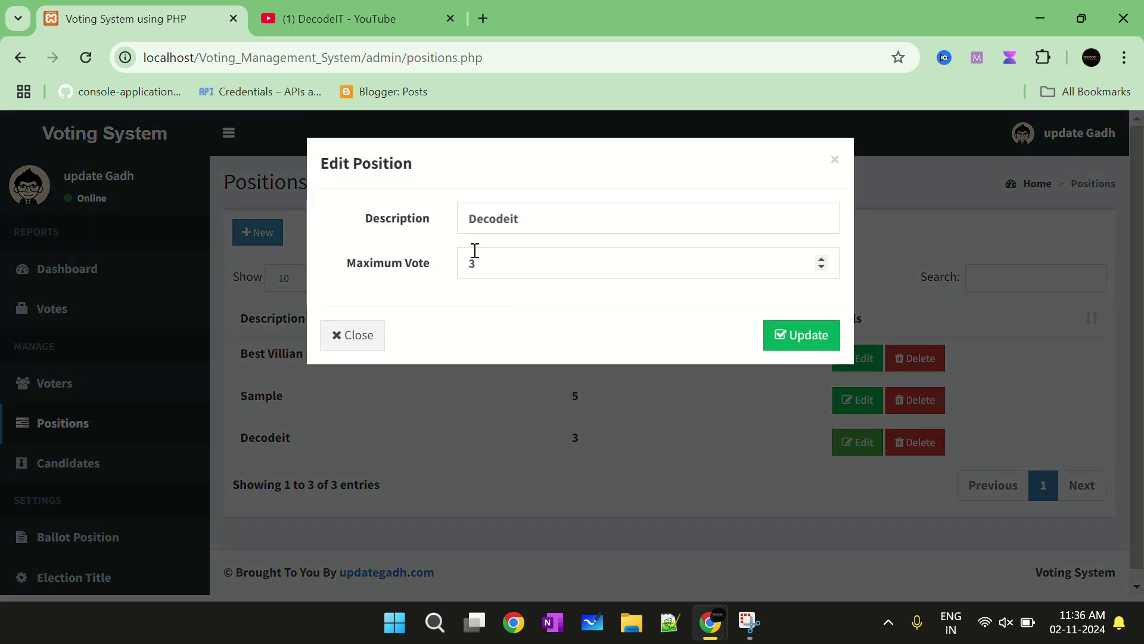
{"action": "left_click", "coordinate": [514, 273]}
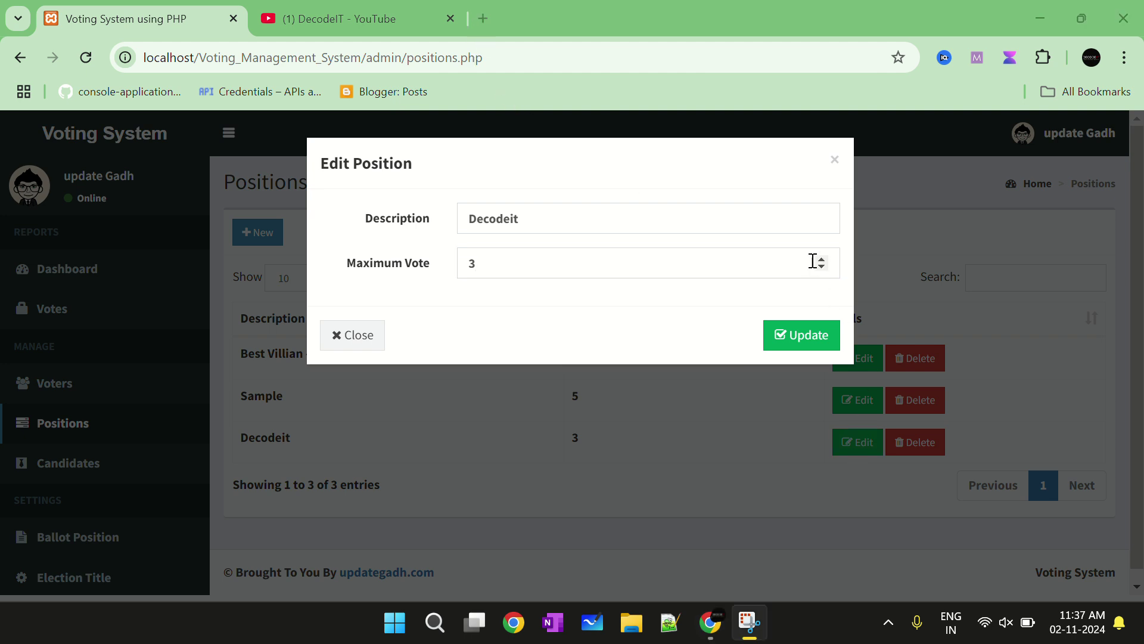
{"action": "left_click", "coordinate": [821, 260]}
{"action": "left_click", "coordinate": [821, 260]}
{"action": "left_click", "coordinate": [821, 260]}
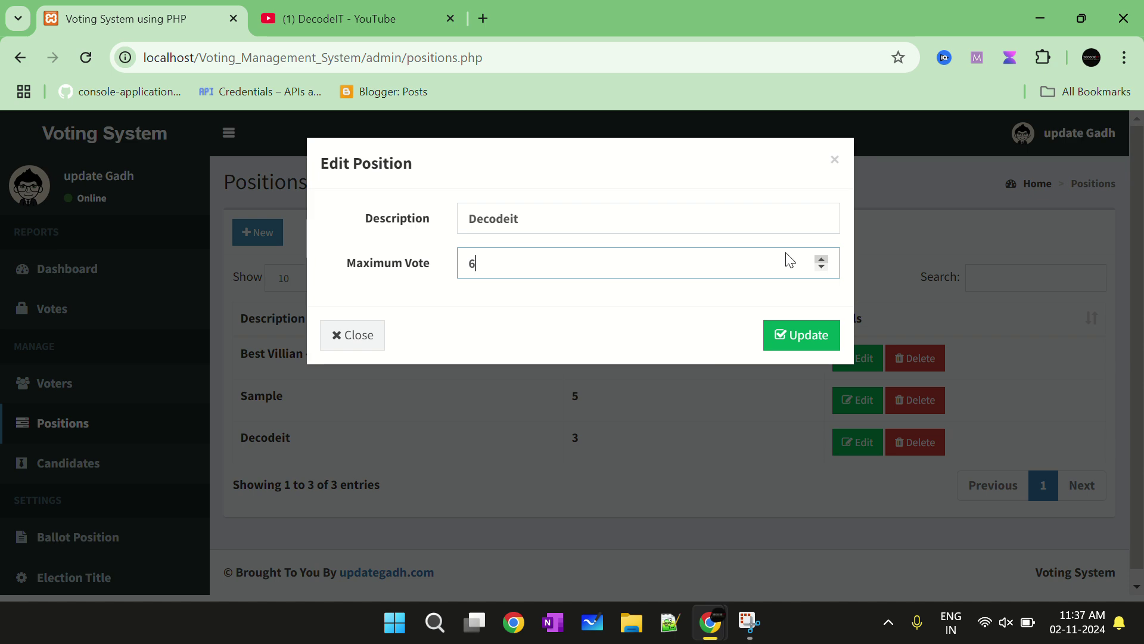
{"action": "left_click", "coordinate": [372, 334]}
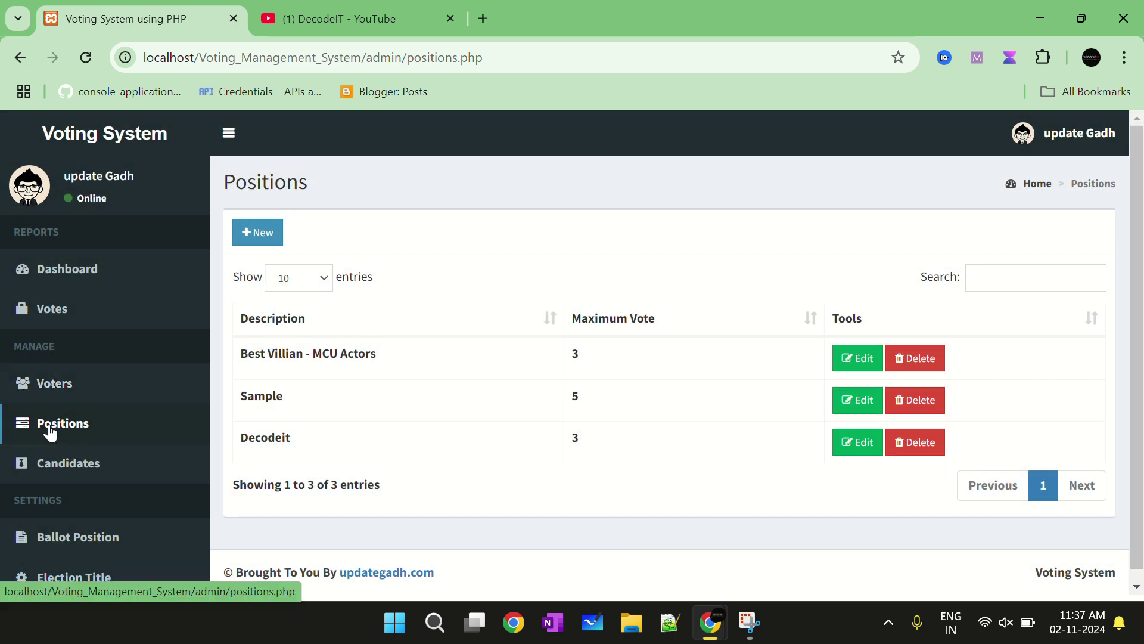
{"action": "scroll", "coordinate": [220, 405], "scroll_direction": "down", "scroll_amount": 1}
Open the Candidates list and scroll through the existing candidates
{"action": "left_click", "coordinate": [62, 454]}
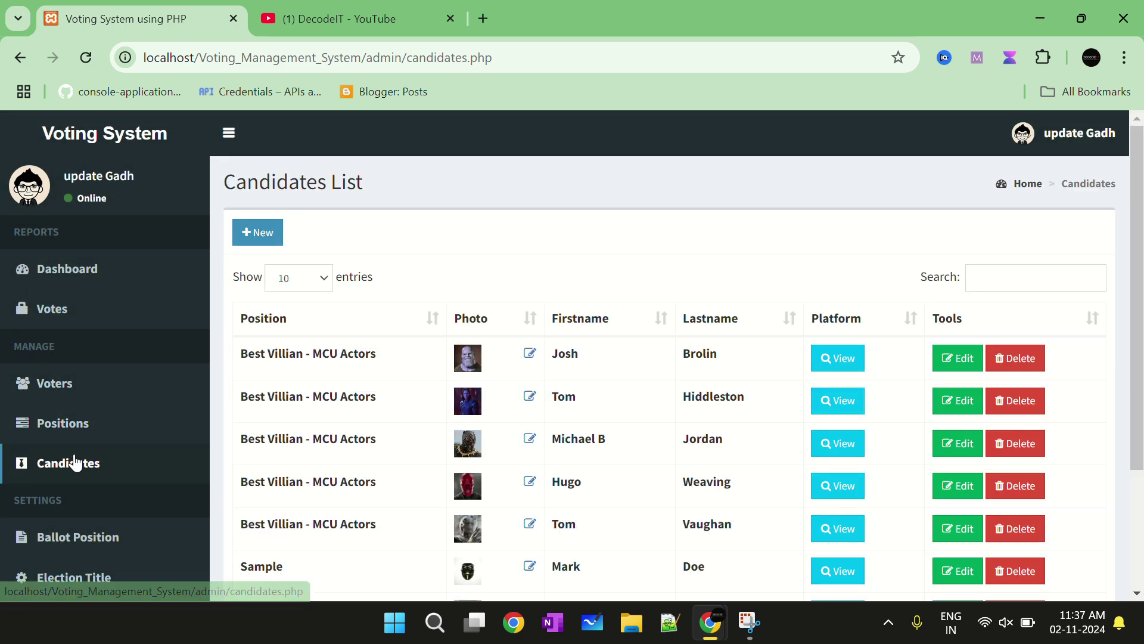
{"action": "scroll", "coordinate": [650, 375], "scroll_direction": "down", "scroll_amount": 3}
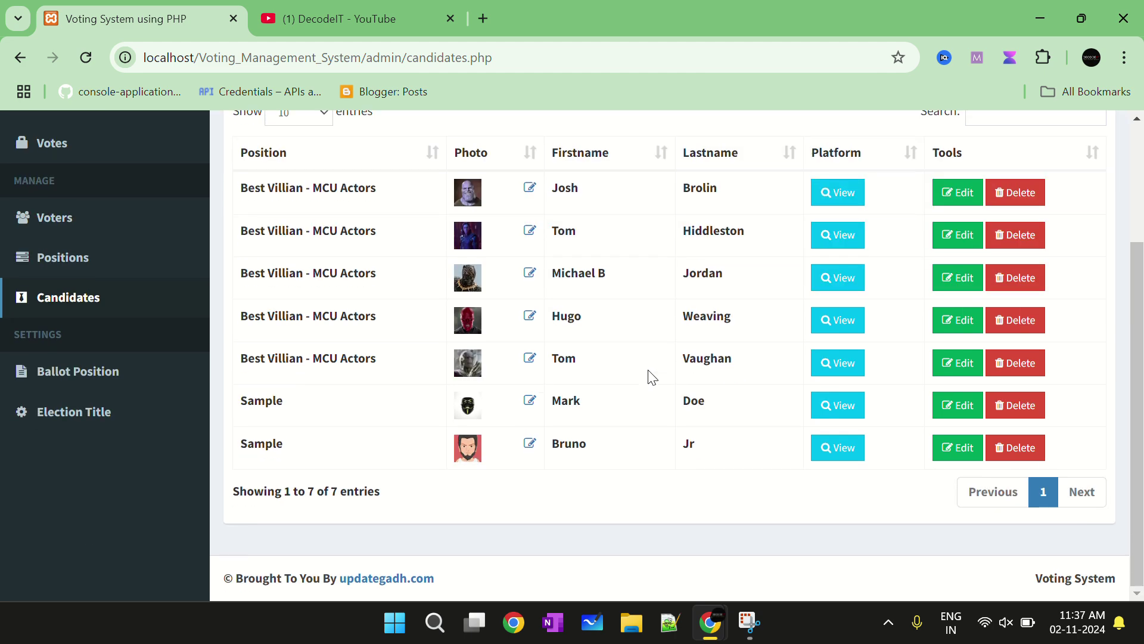
{"action": "scroll", "coordinate": [649, 375], "scroll_direction": "up", "scroll_amount": 3}
{"action": "scroll", "coordinate": [650, 375], "scroll_direction": "down", "scroll_amount": 3}
{"action": "scroll", "coordinate": [652, 376], "scroll_direction": "up", "scroll_amount": 3}
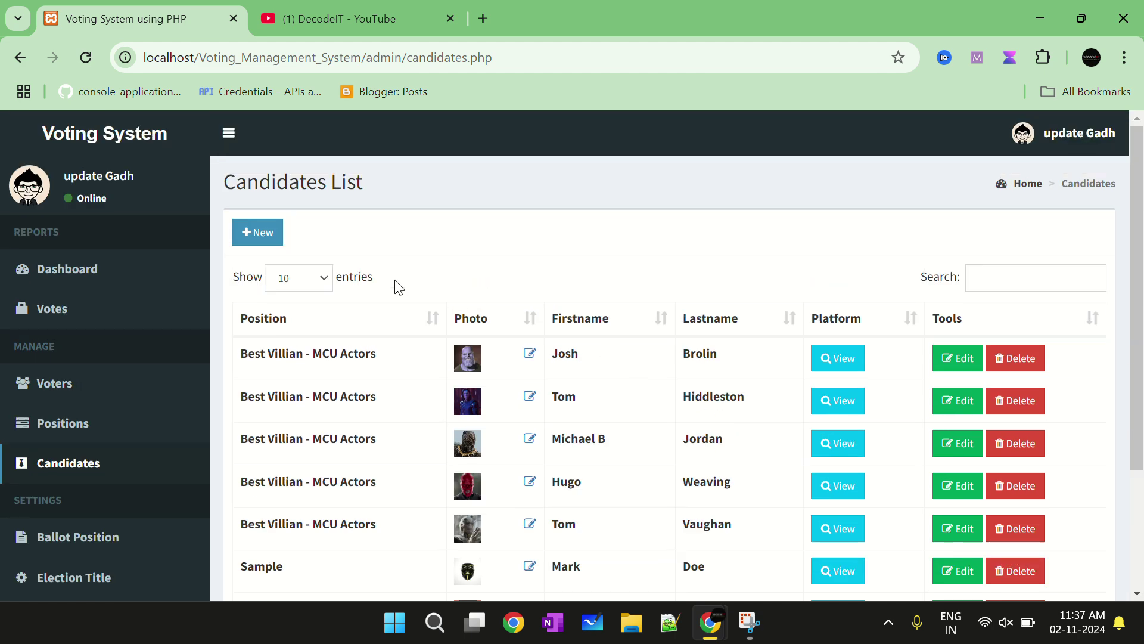
Fill a new candidate with first name update, last name gadh, and position Decodeit
{"action": "left_click", "coordinate": [271, 236]}
{"action": "left_click", "coordinate": [535, 222]}
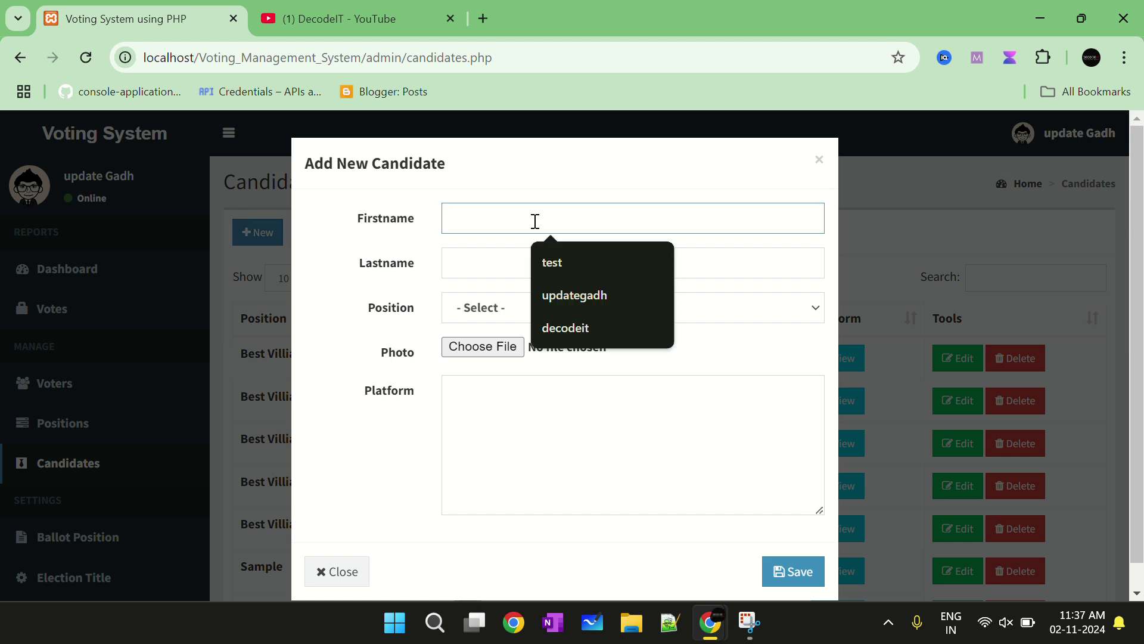
{"action": "type", "text": "update"}
{"action": "left_click", "coordinate": [505, 275]}
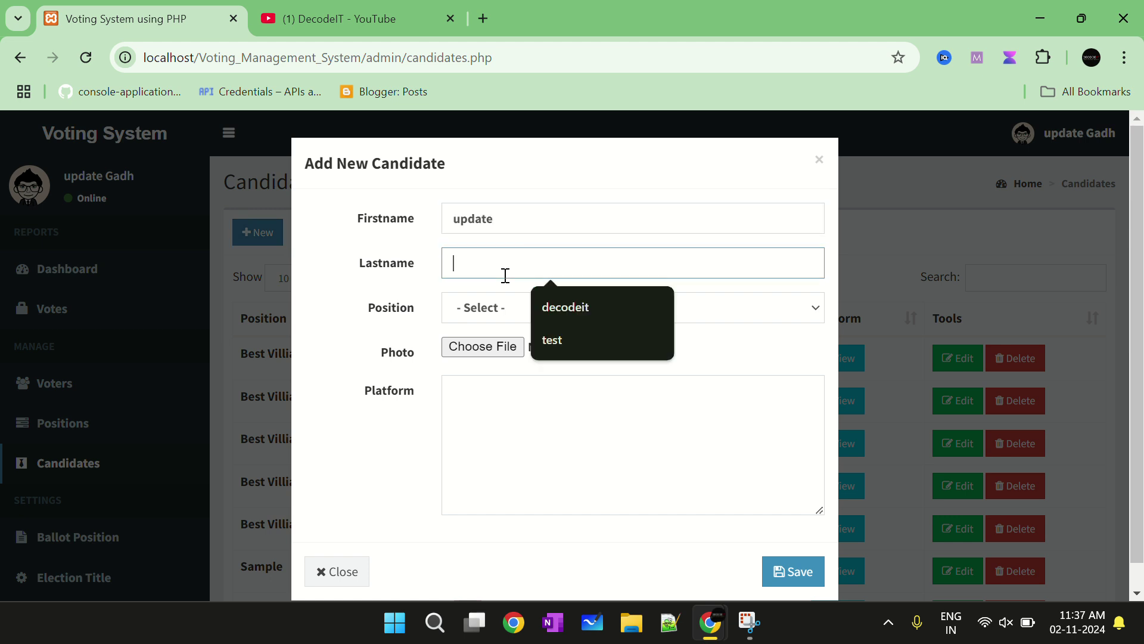
{"action": "type", "text": "gadh"}
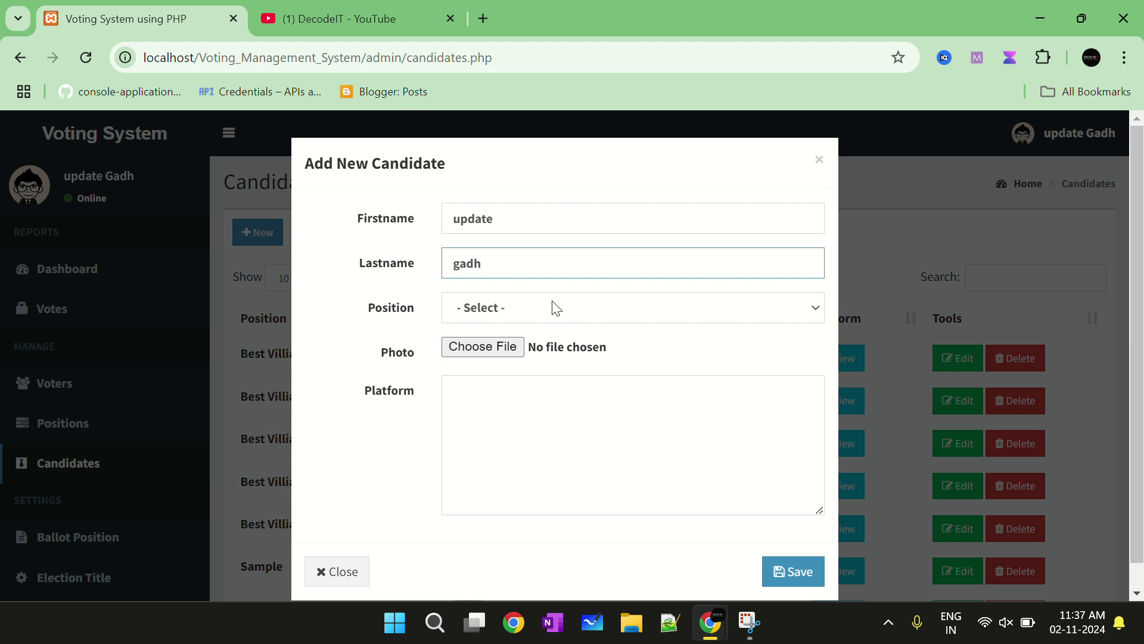
{"action": "left_click", "coordinate": [555, 308]}
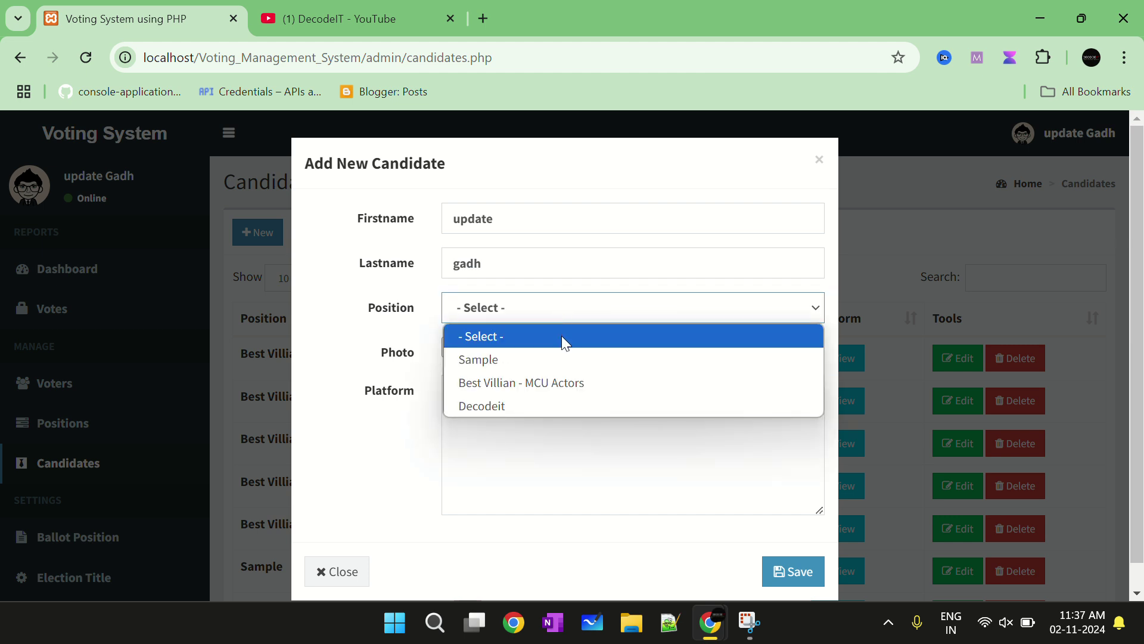
{"action": "left_click", "coordinate": [554, 406]}
Attach pngwing.com.png from the Desktop image folder as the candidate's photo
{"action": "left_click", "coordinate": [503, 346]}
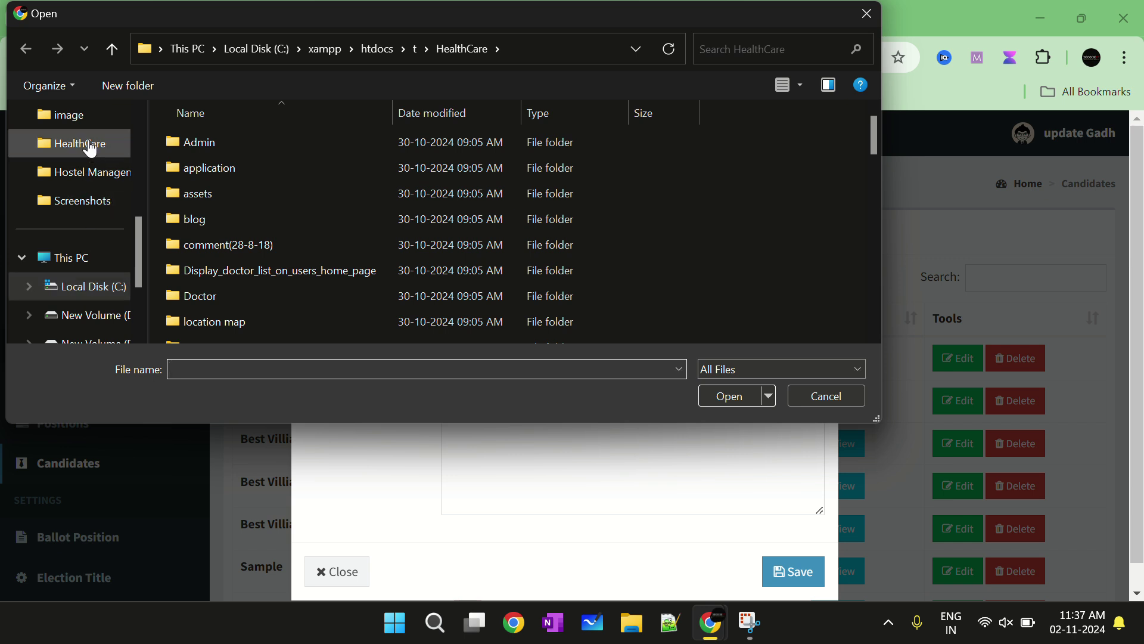
{"action": "left_click", "coordinate": [76, 272]}
{"action": "scroll", "coordinate": [72, 179], "scroll_direction": "up", "scroll_amount": 5}
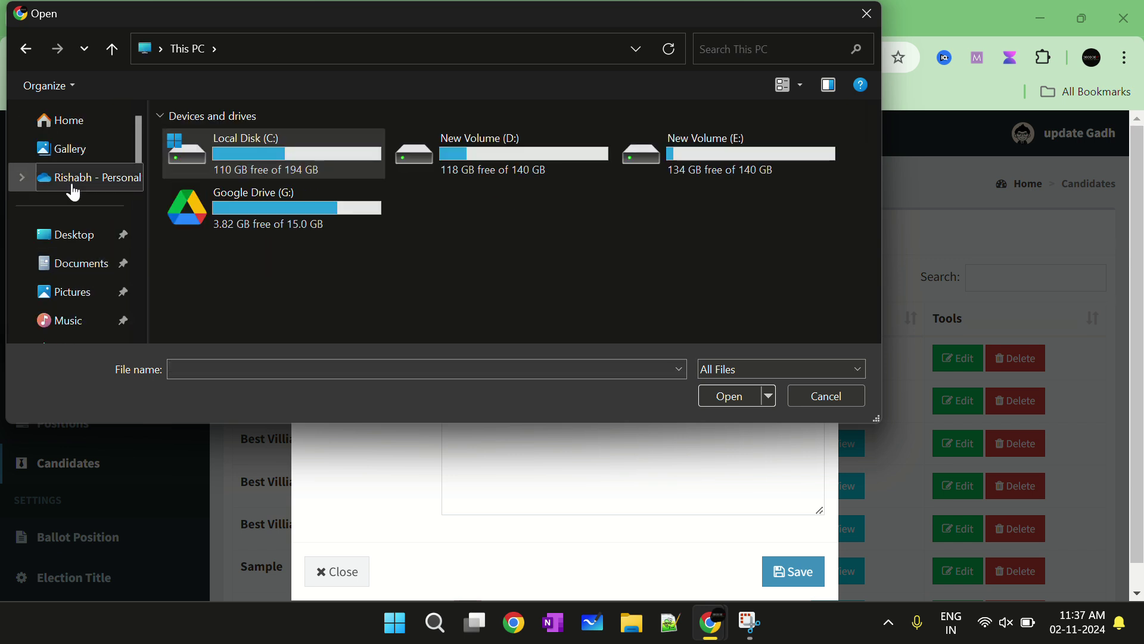
{"action": "left_click", "coordinate": [71, 234]}
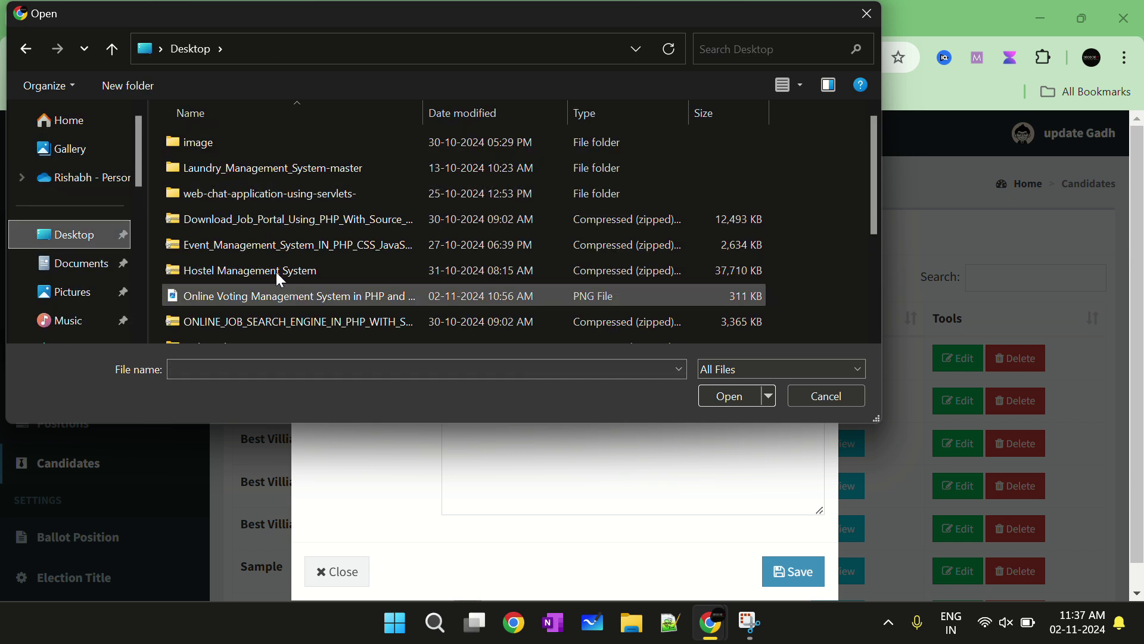
{"action": "double_click", "coordinate": [241, 146]}
{"action": "scroll", "coordinate": [344, 218], "scroll_direction": "down", "scroll_amount": 5}
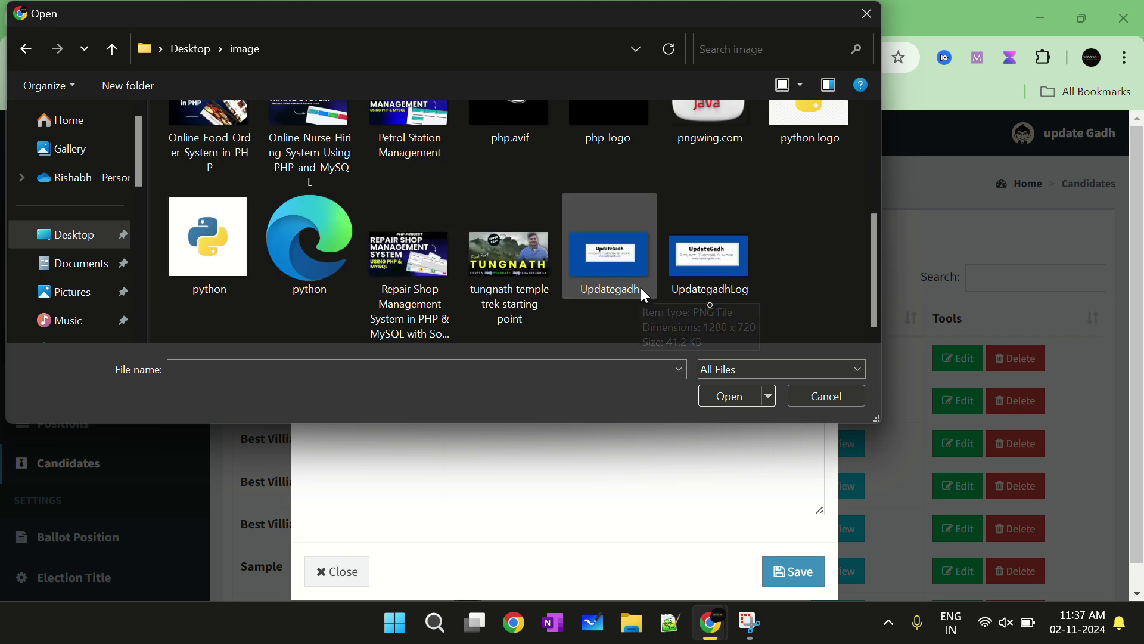
{"action": "scroll", "coordinate": [693, 227], "scroll_direction": "up", "scroll_amount": 4}
{"action": "left_click", "coordinate": [718, 275]}
{"action": "left_click", "coordinate": [732, 394]}
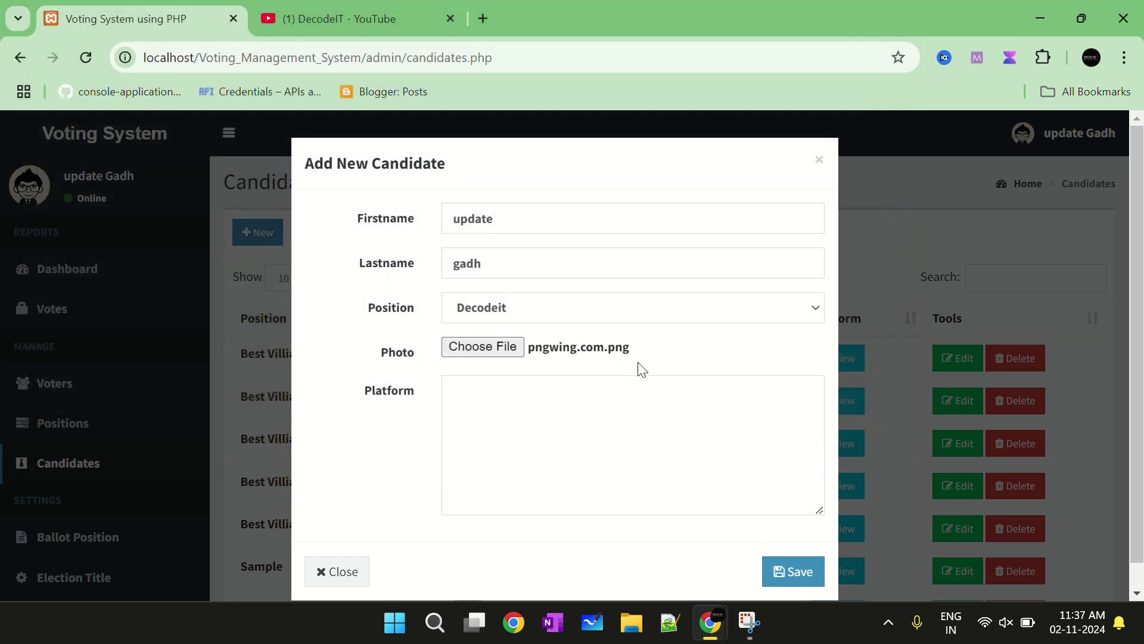
Enter platform text 'test codeo', save candidate update gadh, and check the new Decodeit row
{"action": "scroll", "coordinate": [632, 367], "scroll_direction": "down", "scroll_amount": 1}
{"action": "left_click", "coordinate": [599, 365]}
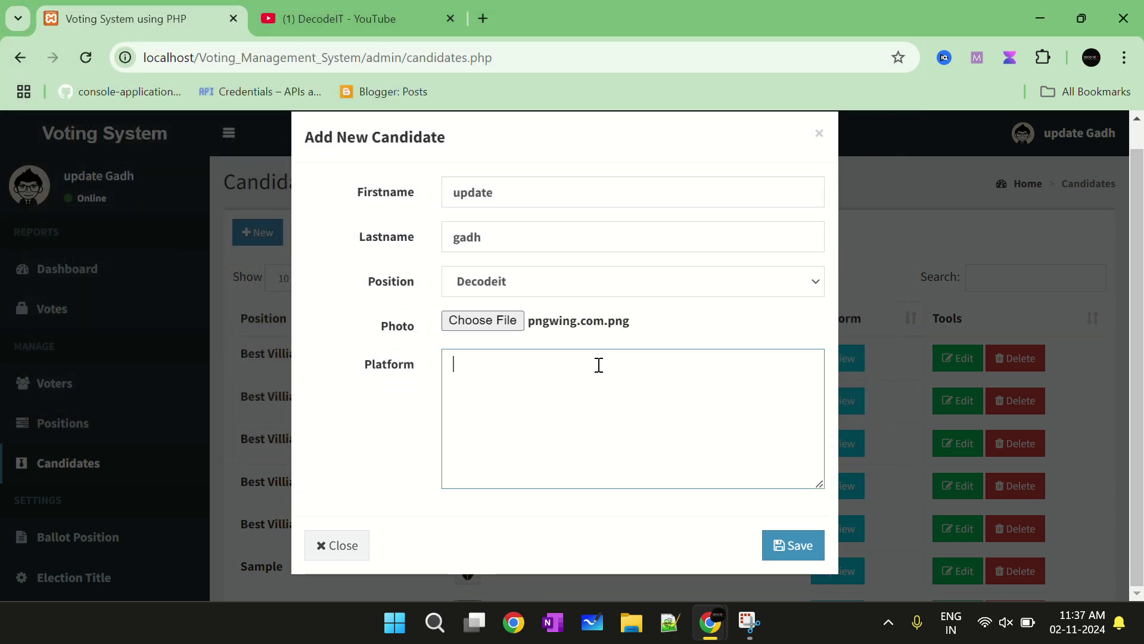
{"action": "type", "text": "test codeo"}
{"action": "left_click", "coordinate": [795, 544]}
{"action": "scroll", "coordinate": [728, 496], "scroll_direction": "down", "scroll_amount": 5}
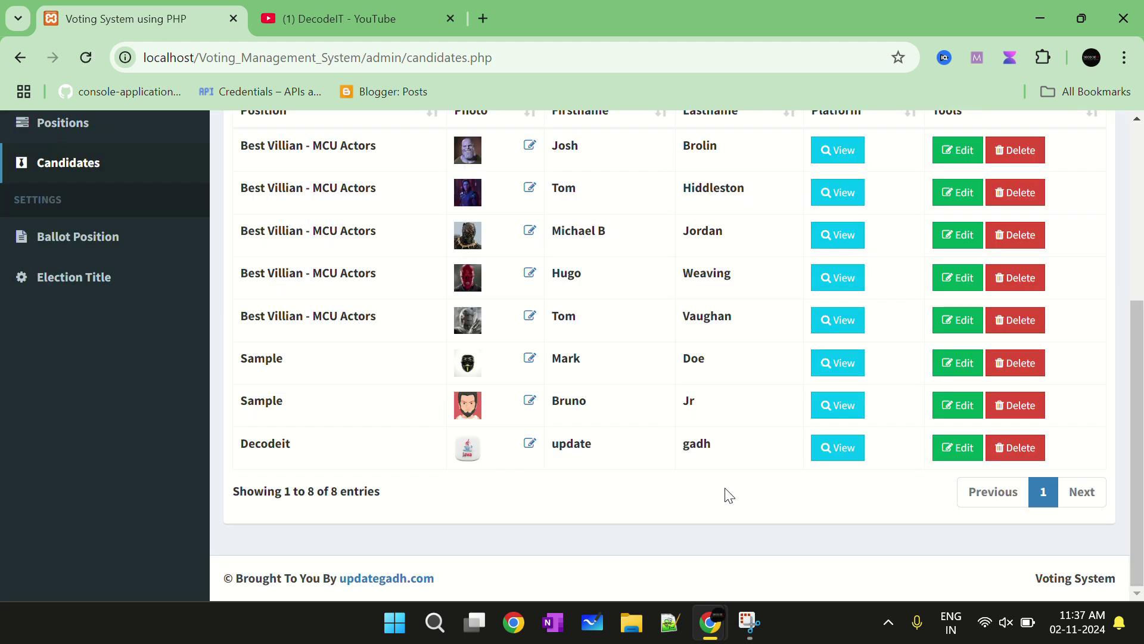
{"action": "left_click_drag", "start_coordinate": [307, 454], "coordinate": [241, 447]}
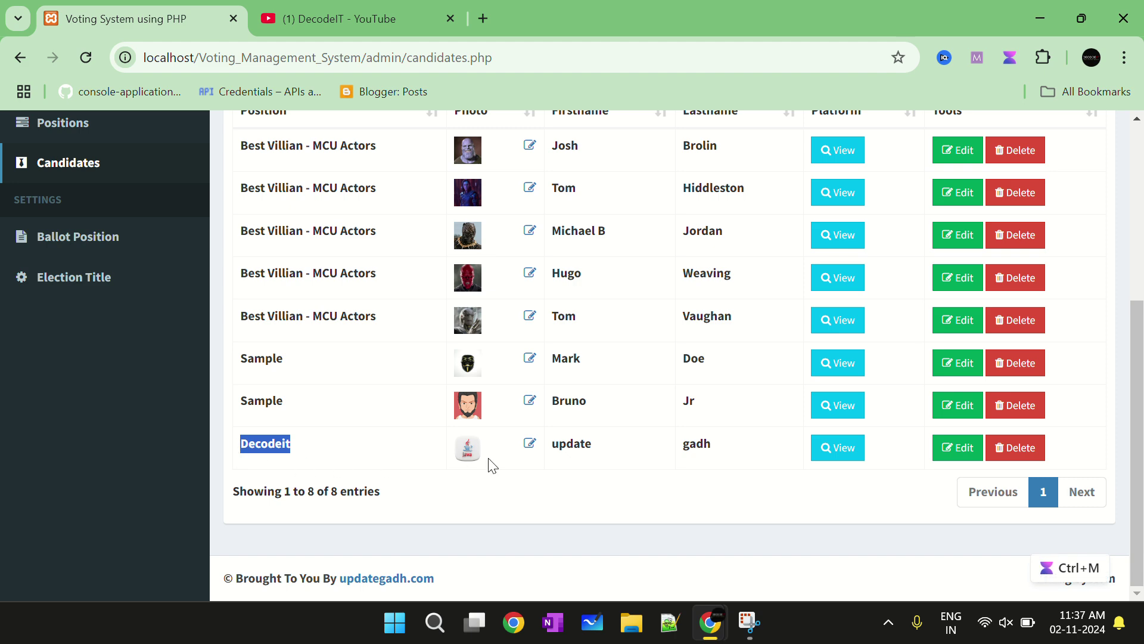
{"action": "scroll", "coordinate": [603, 460], "scroll_direction": "up", "scroll_amount": 3}
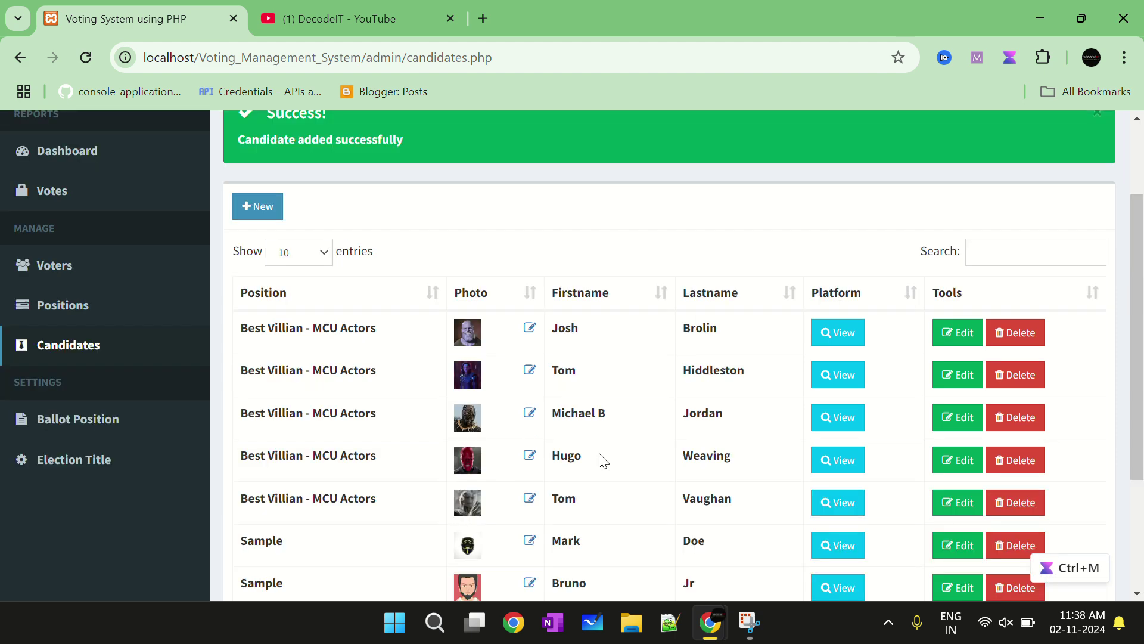
{"action": "scroll", "coordinate": [603, 461], "scroll_direction": "down", "scroll_amount": 3}
{"action": "scroll", "coordinate": [239, 447], "scroll_direction": "up", "scroll_amount": 5}
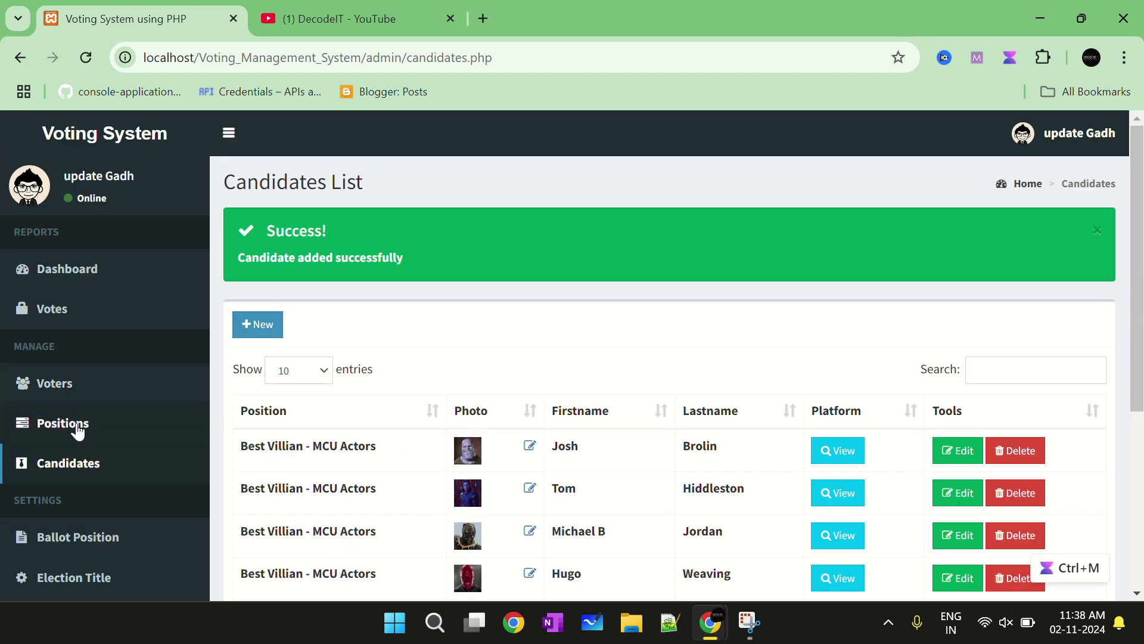
{"action": "scroll", "coordinate": [78, 429], "scroll_direction": "down", "scroll_amount": 2}
{"action": "left_click", "coordinate": [84, 444]}
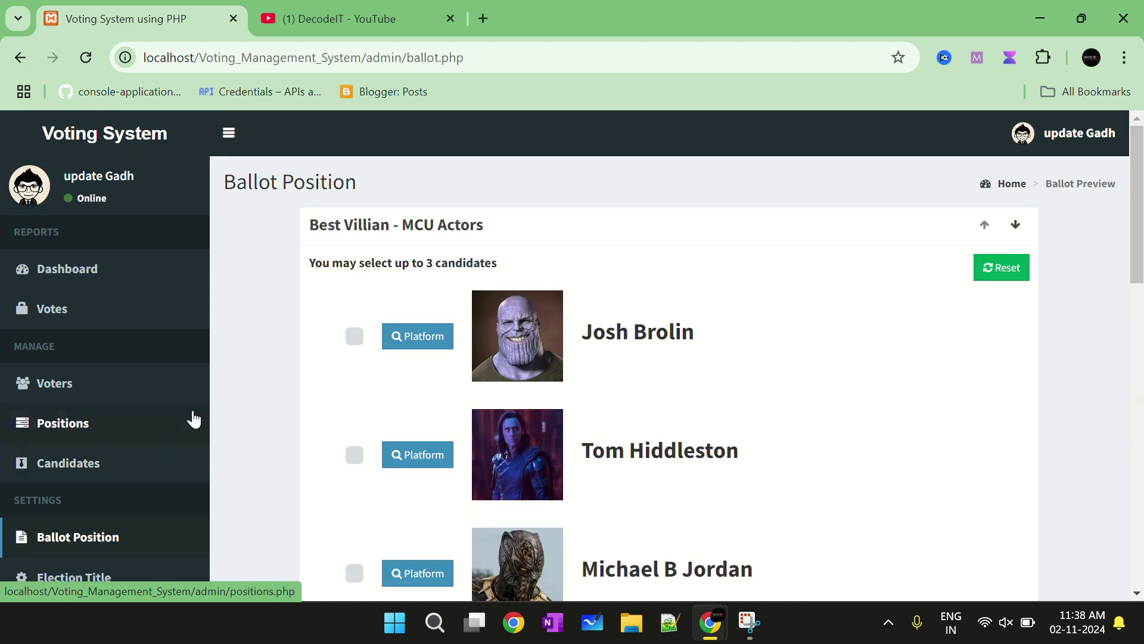
{"action": "scroll", "coordinate": [467, 329], "scroll_direction": "down", "scroll_amount": 15}
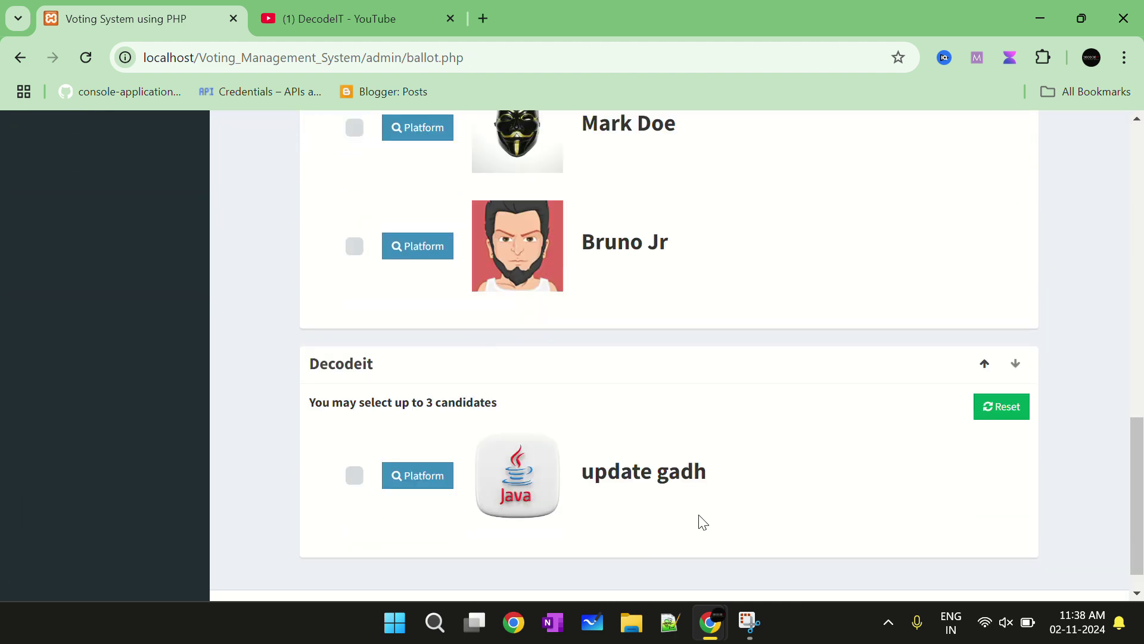
{"action": "scroll", "coordinate": [633, 459], "scroll_direction": "up", "scroll_amount": 2}
{"action": "scroll", "coordinate": [633, 461], "scroll_direction": "down", "scroll_amount": 2}
{"action": "triple_click", "coordinate": [639, 477]}
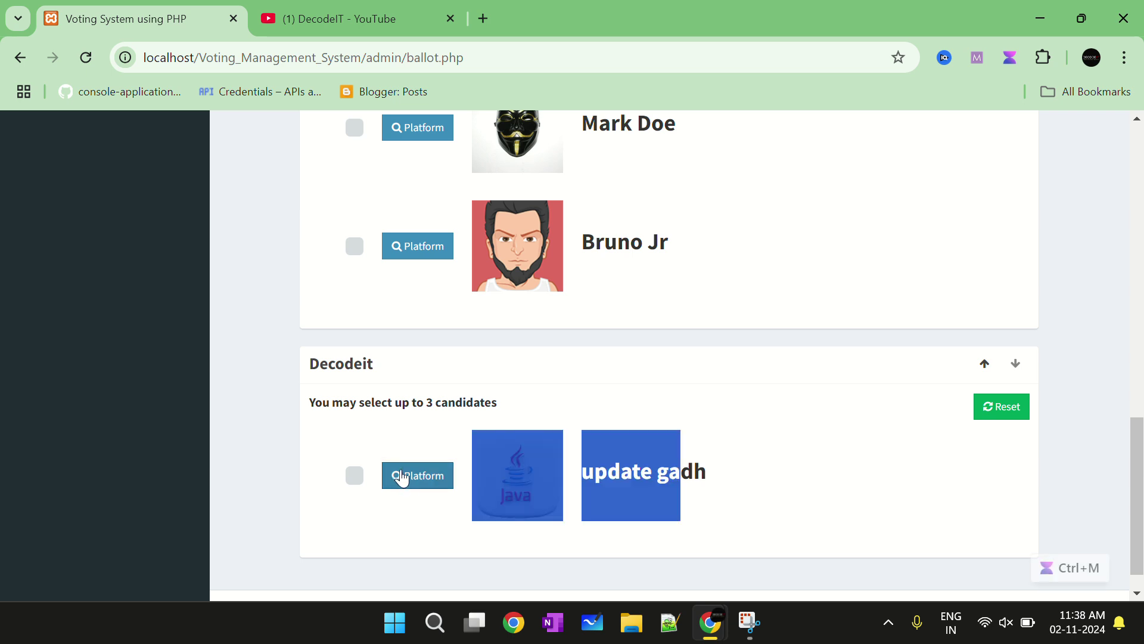
{"action": "left_click", "coordinate": [363, 411]}
{"action": "double_click", "coordinate": [316, 363]}
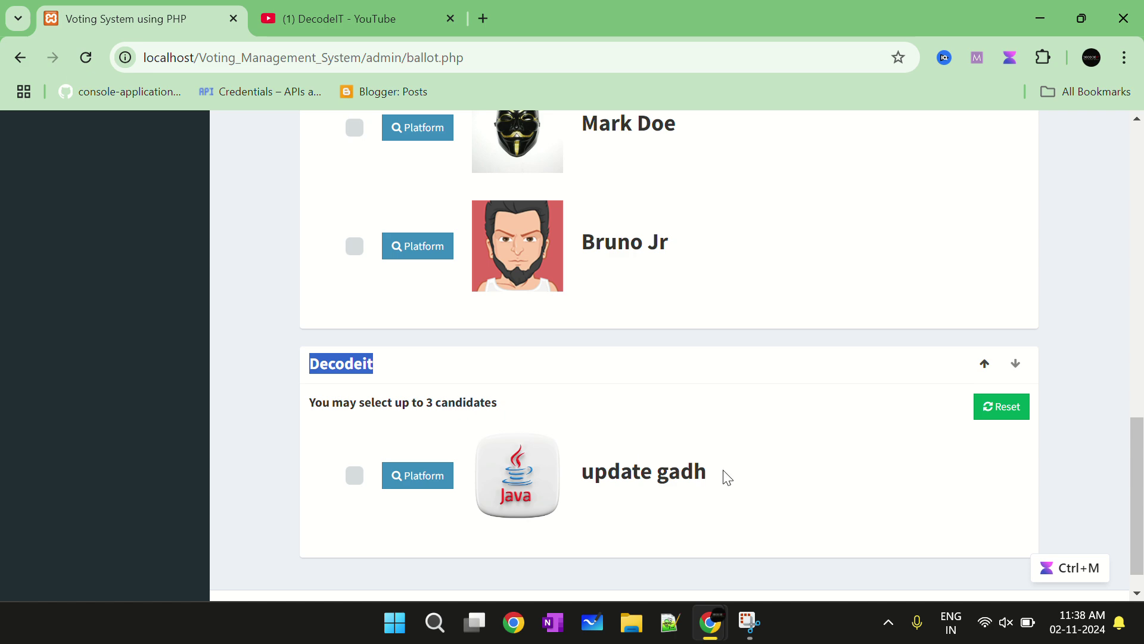
{"action": "scroll", "coordinate": [723, 477], "scroll_direction": "up", "scroll_amount": 15}
{"action": "scroll", "coordinate": [417, 447], "scroll_direction": "down", "scroll_amount": 4}
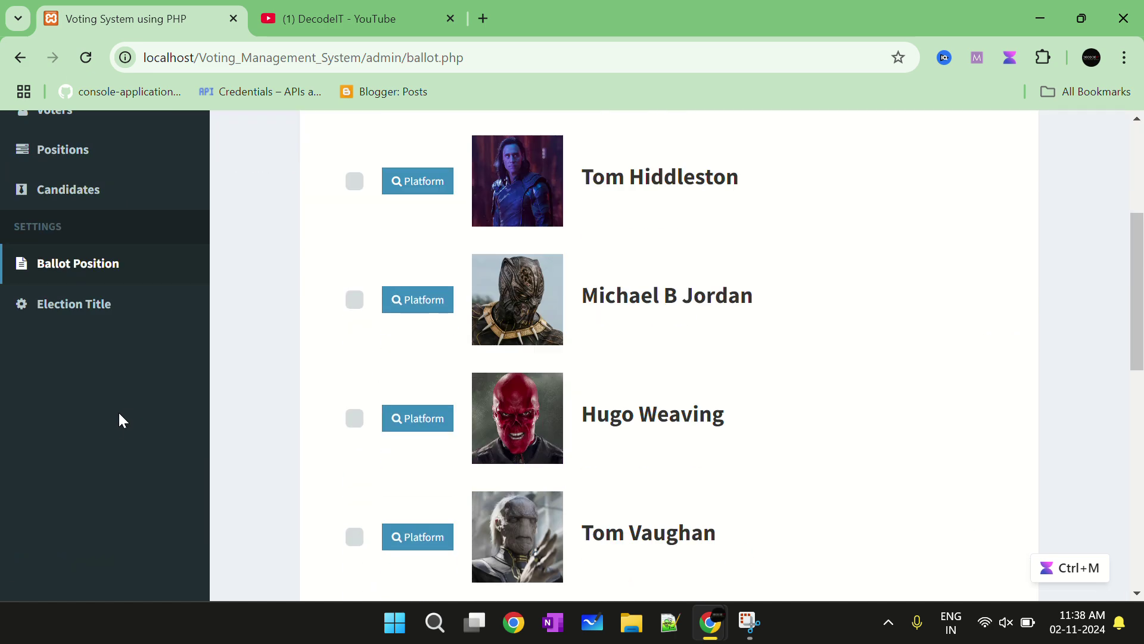
Close the election title and admin profile dialogs without changes, then collapse the sidebar to icons
{"action": "left_click", "coordinate": [64, 306]}
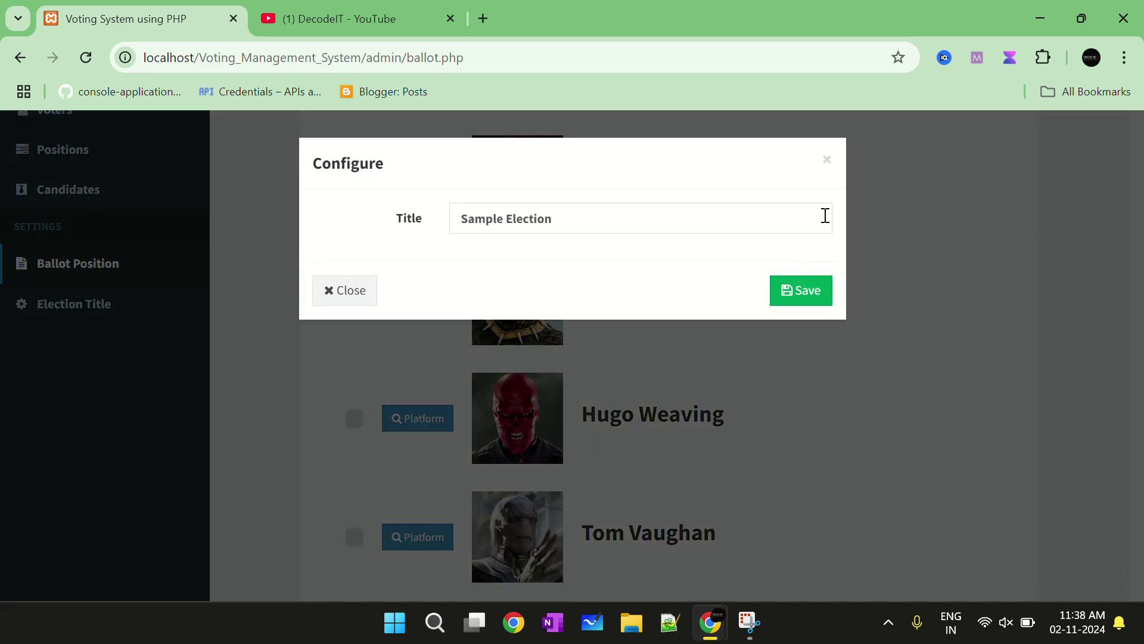
{"action": "left_click", "coordinate": [828, 159]}
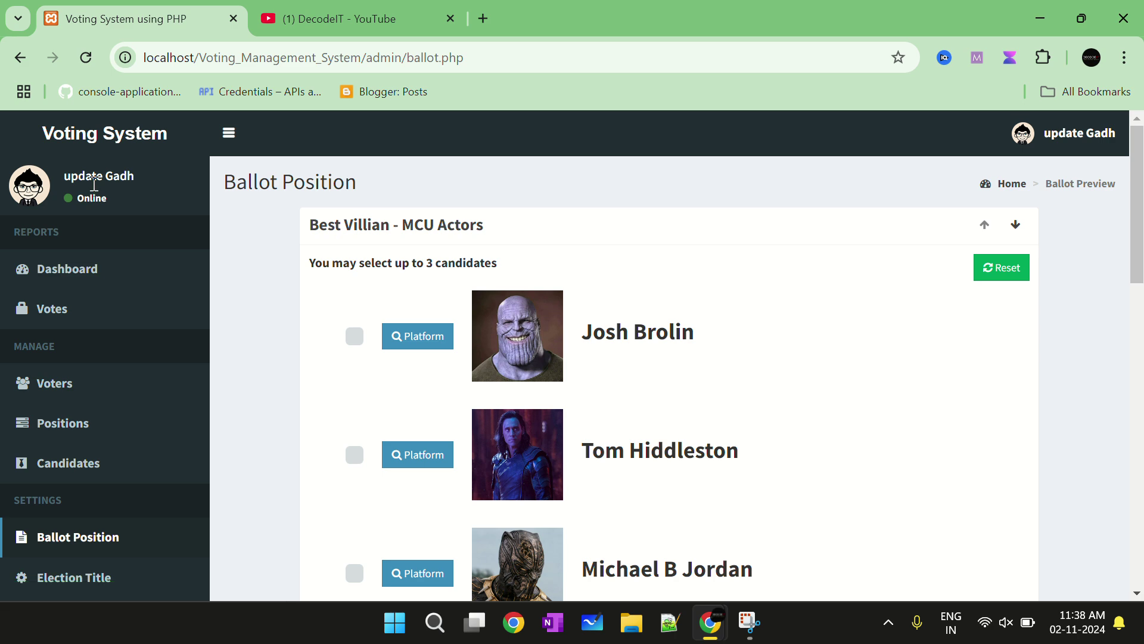
{"action": "left_click", "coordinate": [1075, 143]}
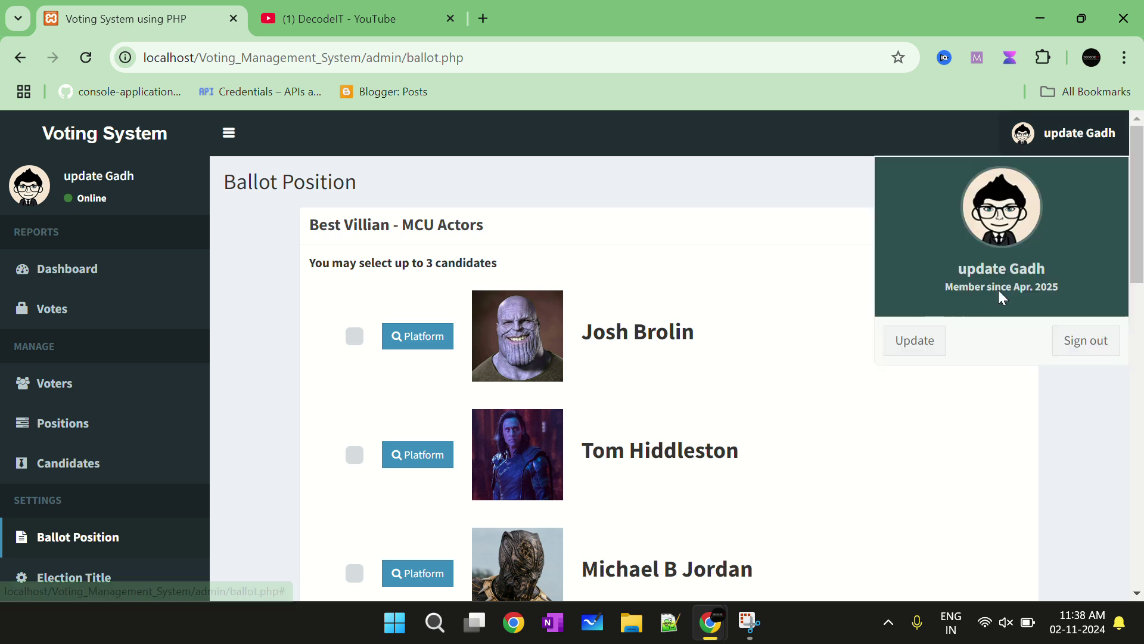
{"action": "left_click", "coordinate": [913, 340]}
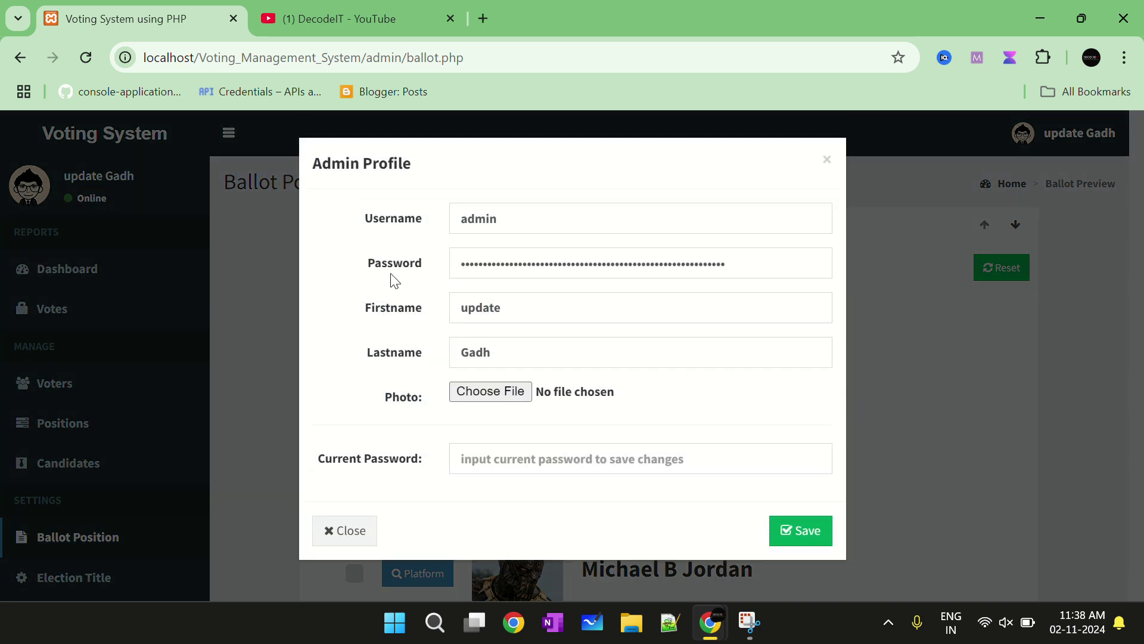
{"action": "left_click", "coordinate": [827, 160]}
{"action": "left_click", "coordinate": [1080, 136]}
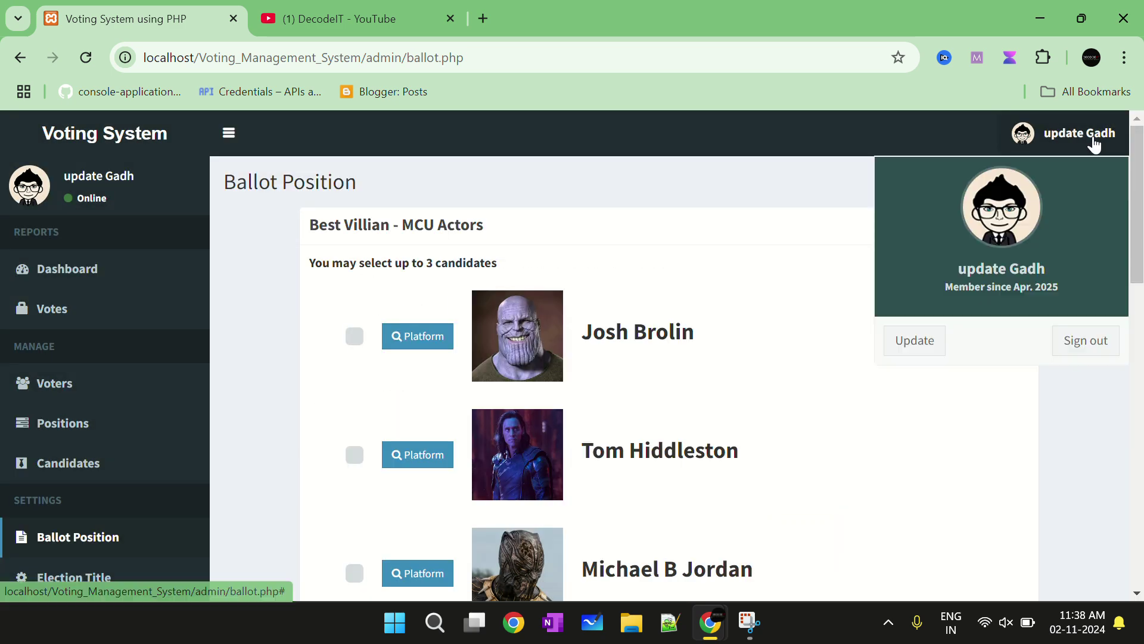
{"action": "left_click", "coordinate": [912, 339]}
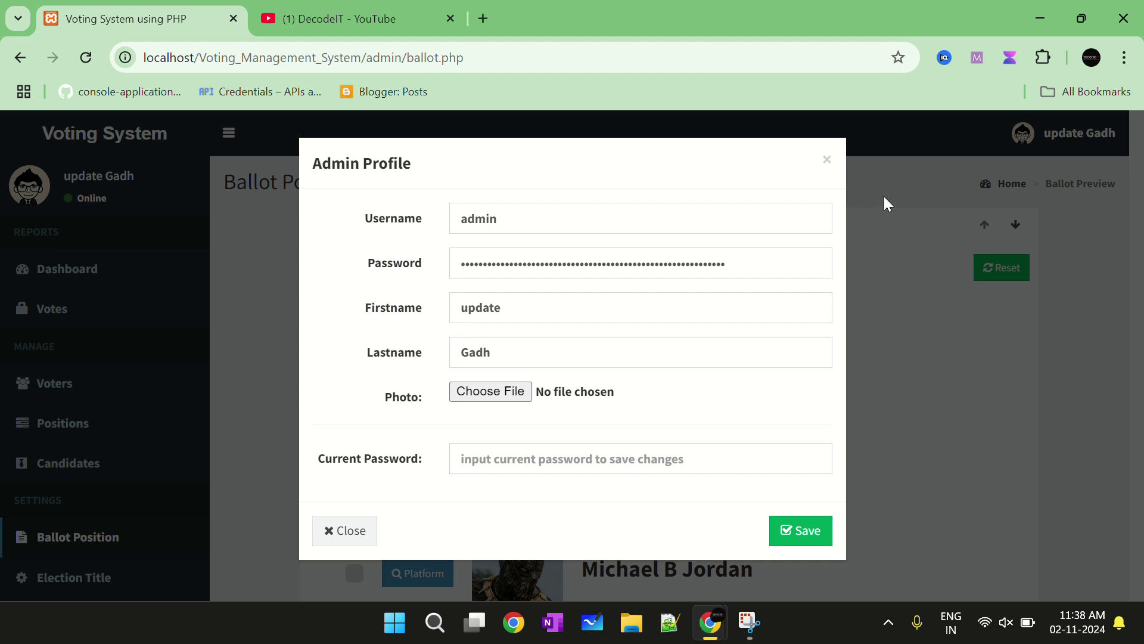
{"action": "left_click", "coordinate": [827, 159]}
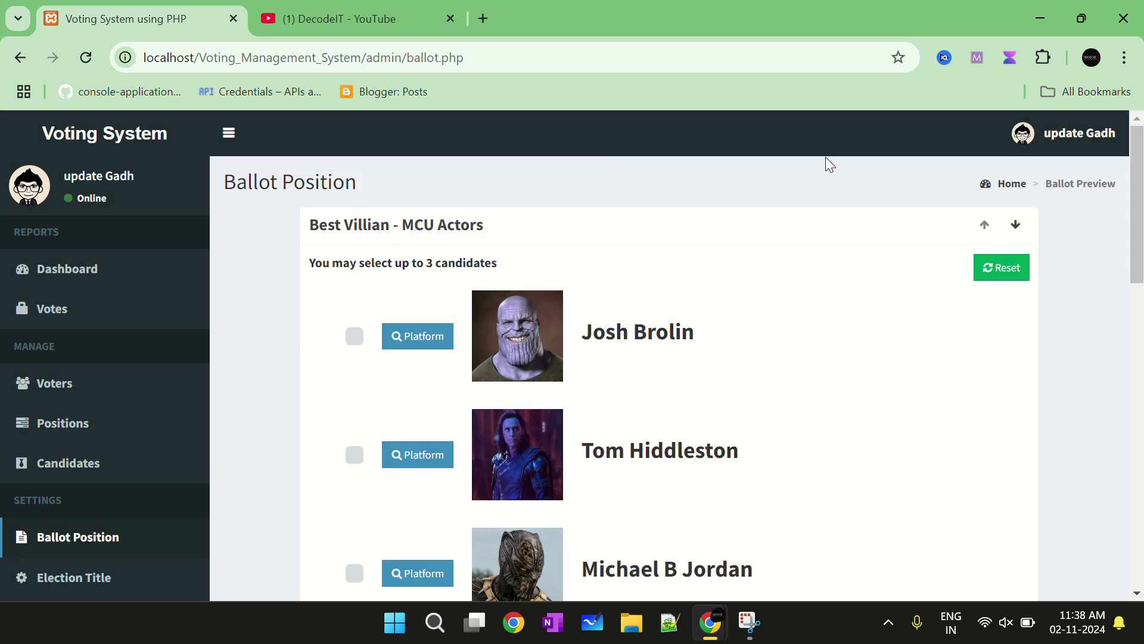
{"action": "left_click", "coordinate": [228, 133]}
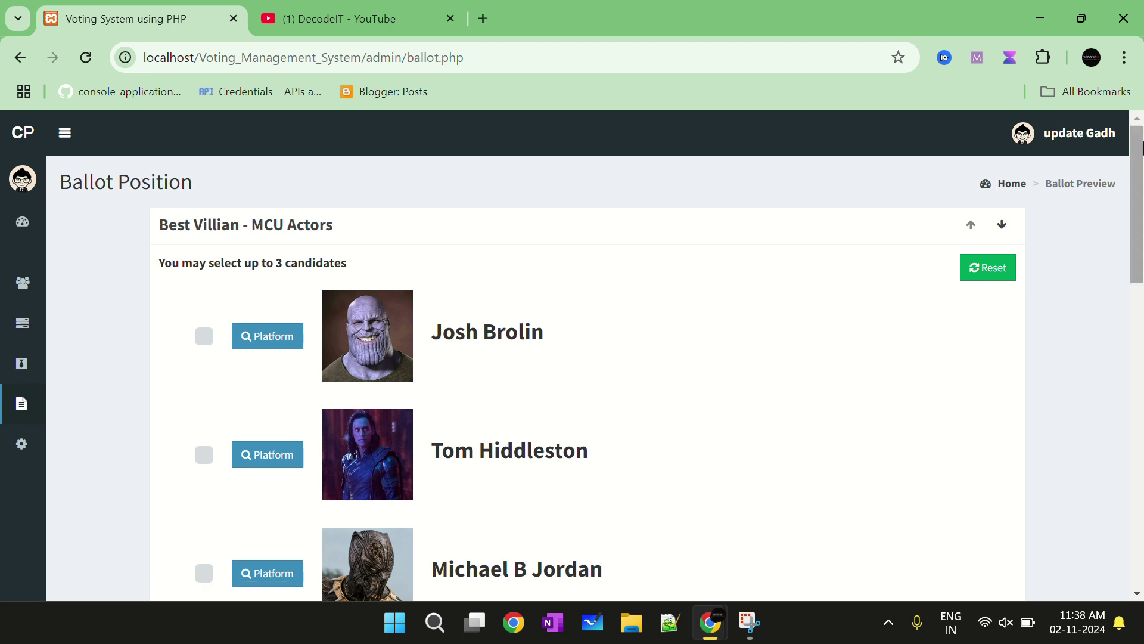
Sign out of the admin panel and strip the admin path from the page address
{"action": "left_click", "coordinate": [1082, 134]}
{"action": "left_click", "coordinate": [1086, 339]}
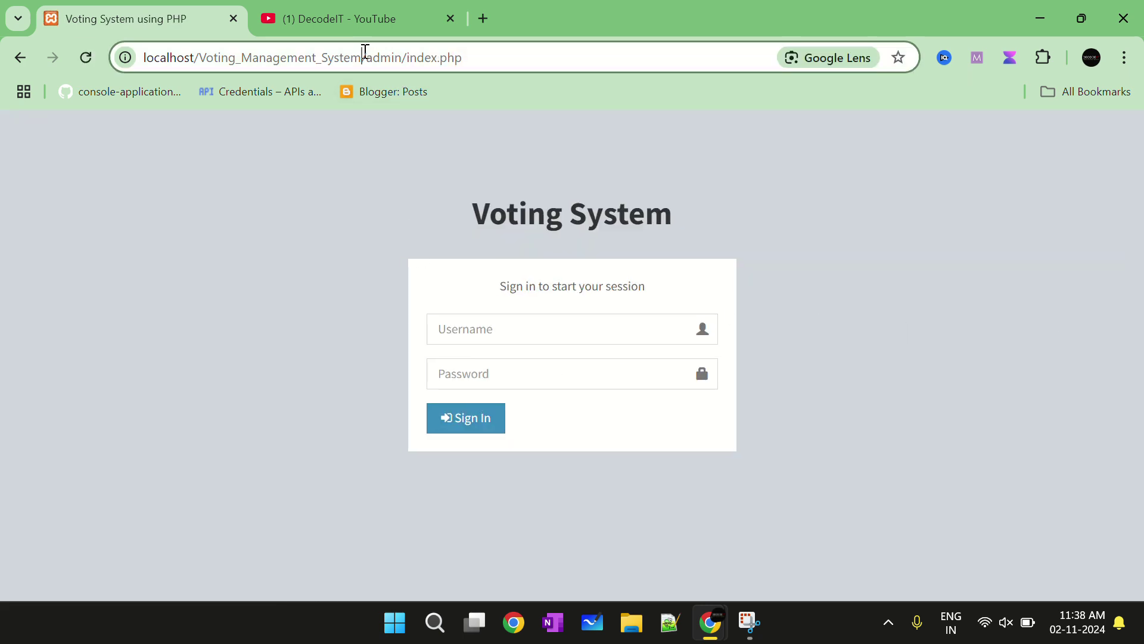
{"action": "left_click_drag", "start_coordinate": [365, 52], "coordinate": [903, 107]}
{"action": "key", "text": "BackSpace"}
{"action": "type", "text": "]"}
{"action": "key", "text": "Return"}
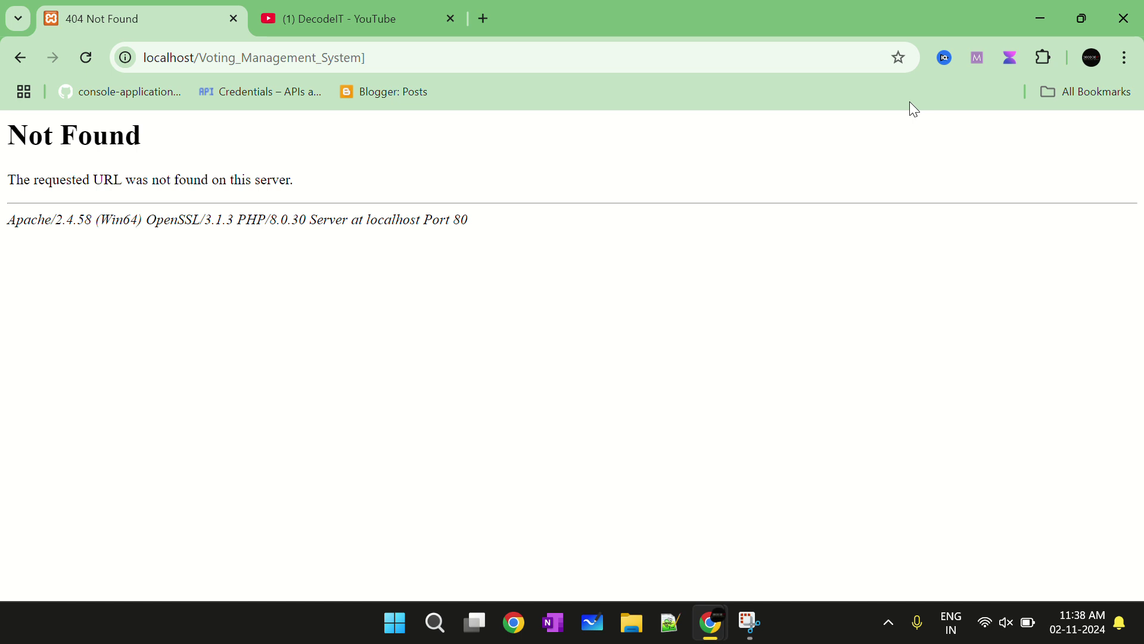
Correct the address to load the voter sign-in page, then return to the previous page
{"action": "left_click", "coordinate": [444, 57]}
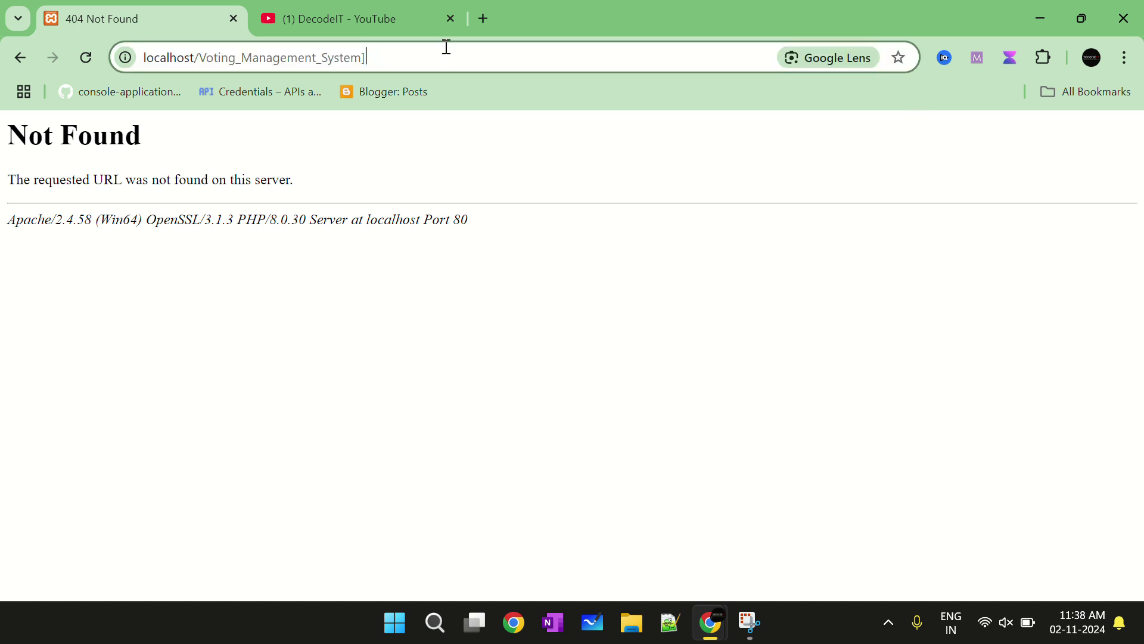
{"action": "key", "text": "BackSpace"}
{"action": "type", "text": "/"}
{"action": "key", "text": "Return"}
{"action": "left_click", "coordinate": [504, 330]}
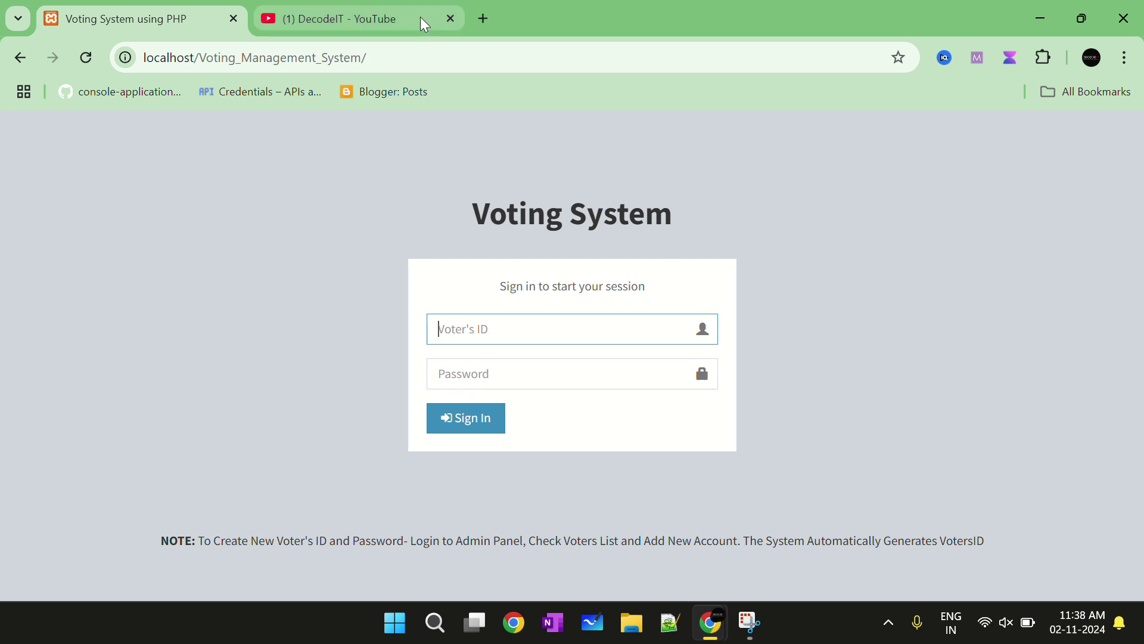
{"action": "left_click", "coordinate": [20, 59]}
Sign back in as admin with the saved username and password, dismissing the breach warning
{"action": "left_click", "coordinate": [18, 57]}
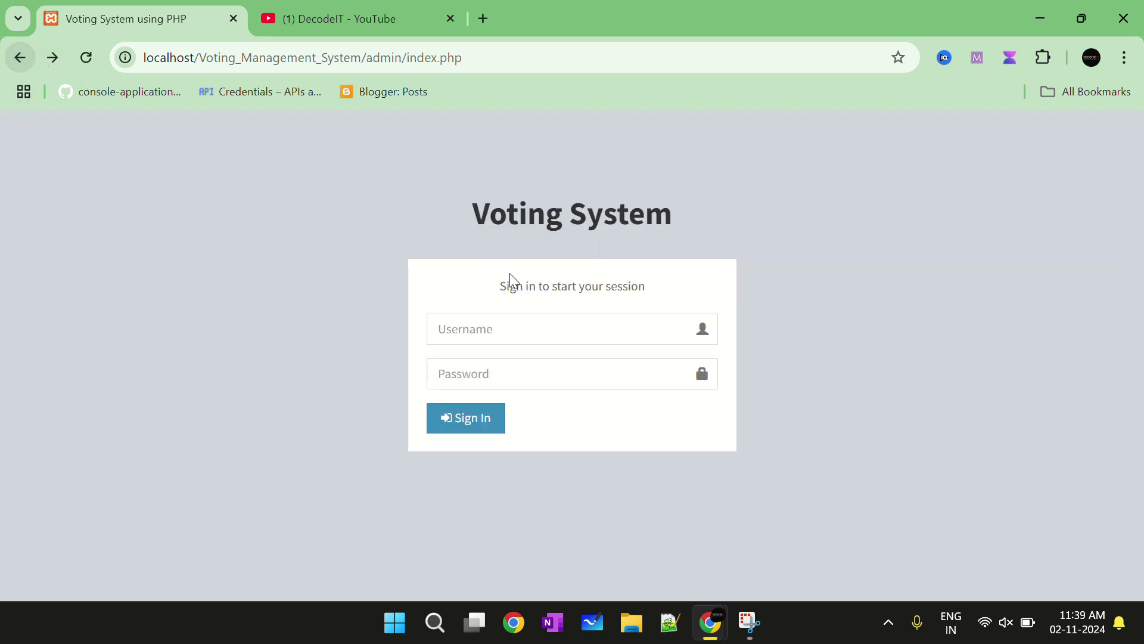
{"action": "left_click", "coordinate": [530, 329]}
{"action": "left_click", "coordinate": [557, 377]}
{"action": "double_click", "coordinate": [453, 331]}
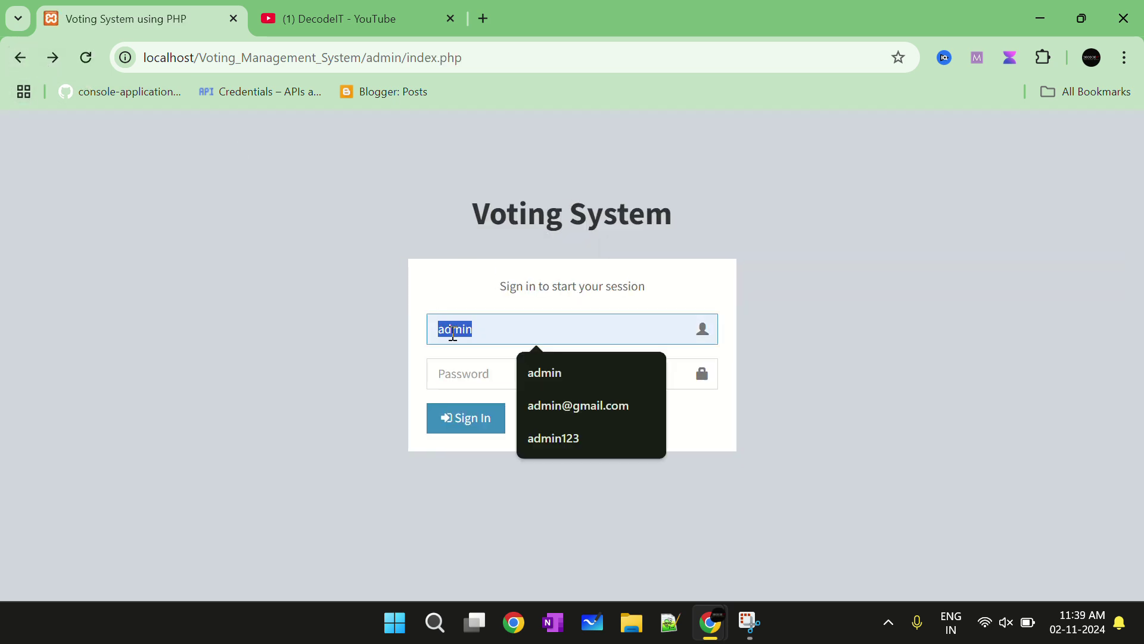
{"action": "left_click", "coordinate": [493, 373]}
{"action": "type", "text": "admin"}
{"action": "left_click", "coordinate": [481, 414]}
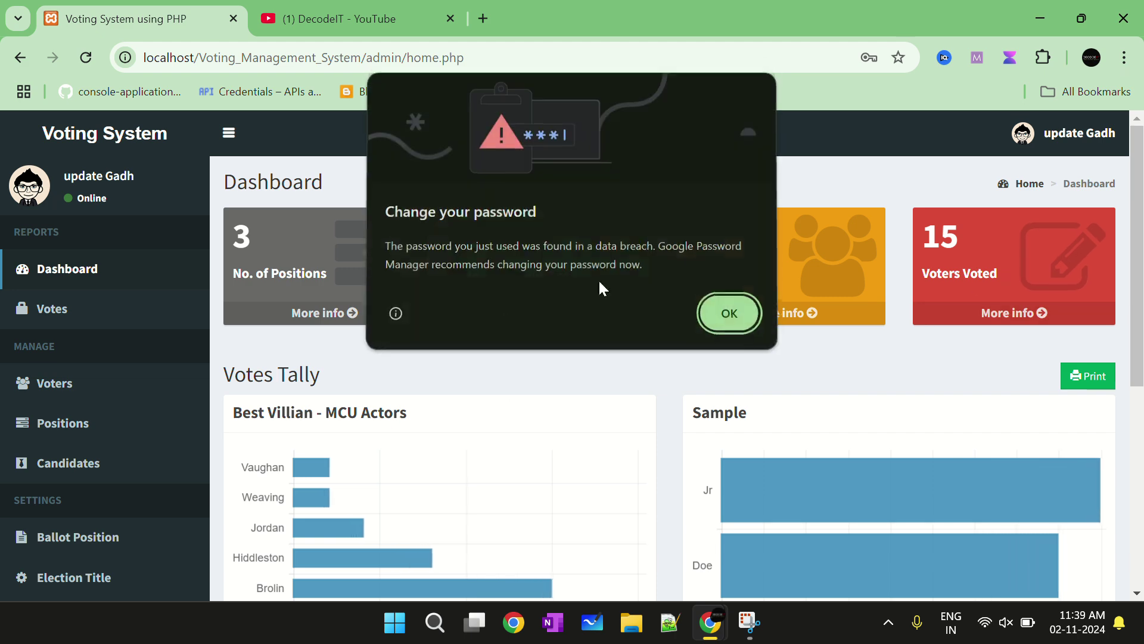
{"action": "left_click", "coordinate": [730, 310]}
Look over the list of votes cast and return to the dashboard
{"action": "left_click", "coordinate": [1061, 307]}
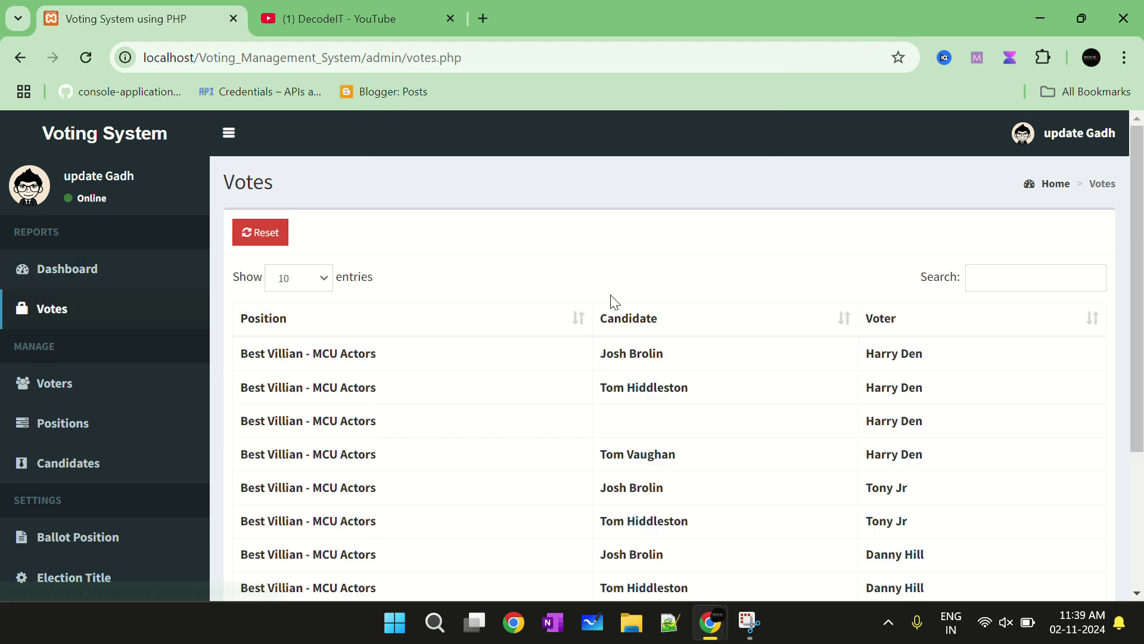
{"action": "scroll", "coordinate": [596, 307], "scroll_direction": "down", "scroll_amount": 3}
{"action": "scroll", "coordinate": [438, 273], "scroll_direction": "up", "scroll_amount": 3}
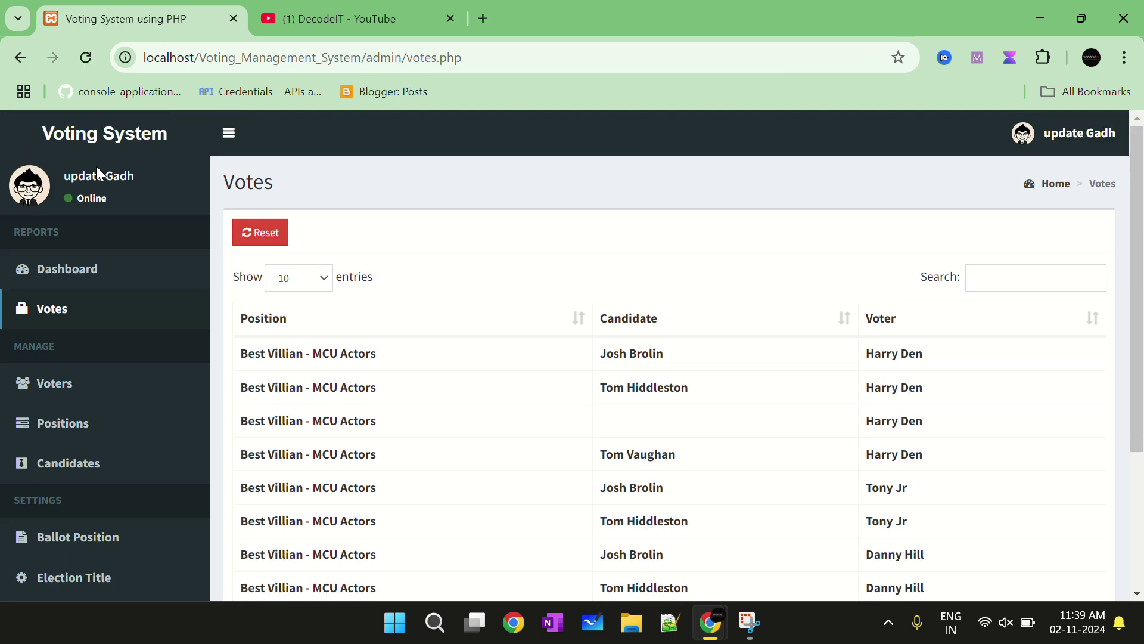
{"action": "left_click", "coordinate": [48, 275]}
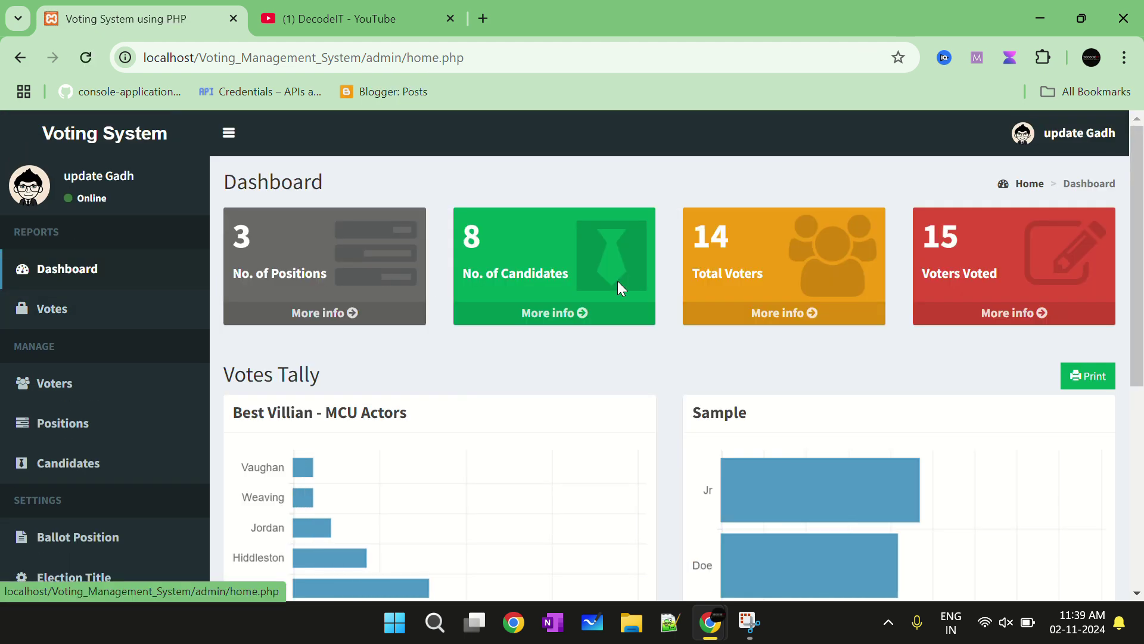
Open the Voters List, select the new test voter's ID, and sign out
{"action": "left_click", "coordinate": [761, 310]}
{"action": "scroll", "coordinate": [642, 339], "scroll_direction": "down", "scroll_amount": 4}
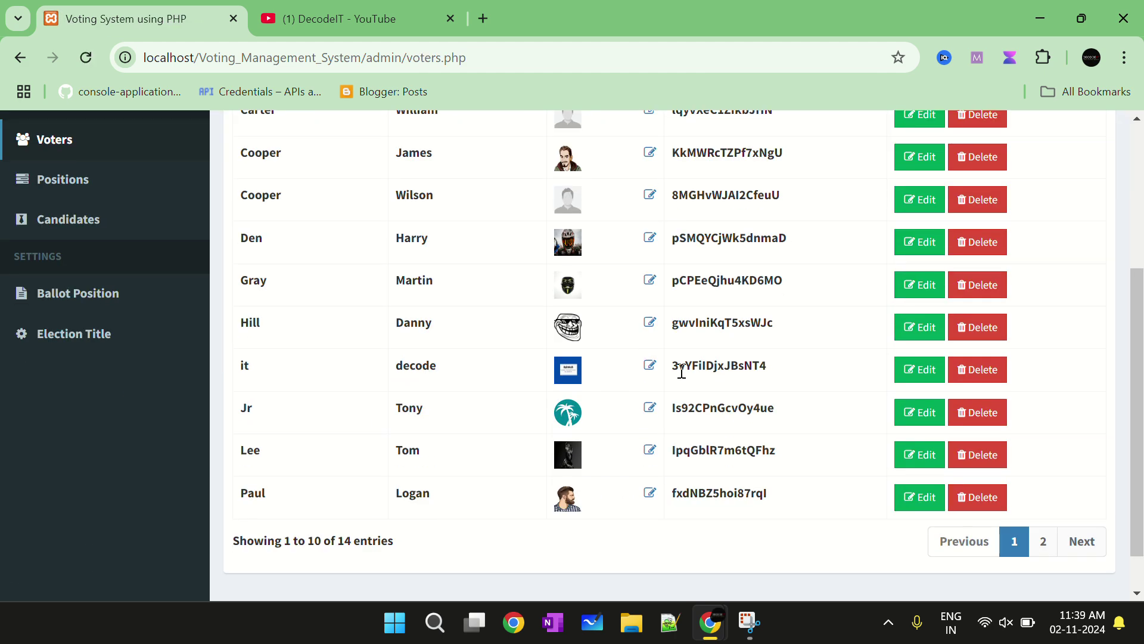
{"action": "left_click_drag", "start_coordinate": [767, 368], "coordinate": [670, 369]}
{"action": "key", "text": "ctrl+c"}
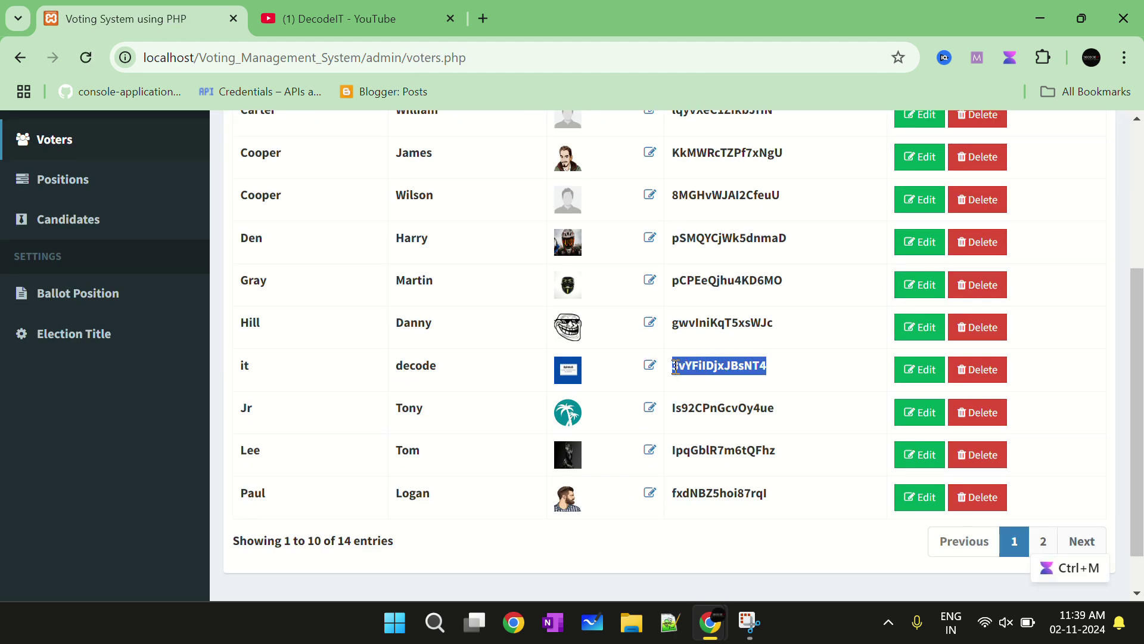
{"action": "scroll", "coordinate": [802, 438], "scroll_direction": "up", "scroll_amount": 3}
{"action": "scroll", "coordinate": [801, 438], "scroll_direction": "up", "scroll_amount": 2}
{"action": "left_click", "coordinate": [1069, 131]}
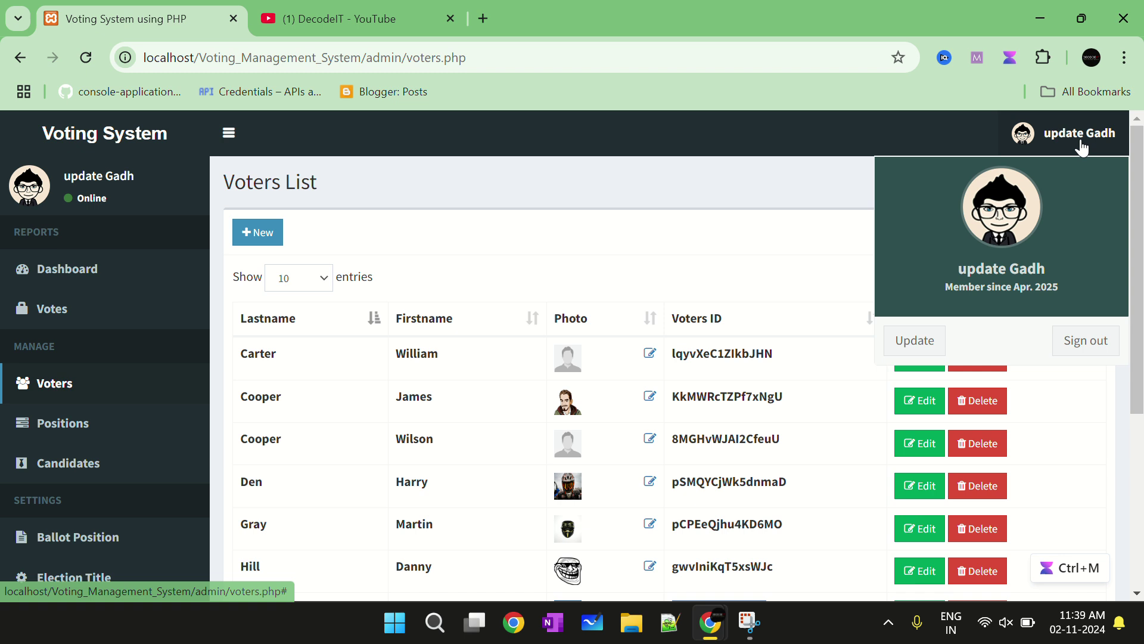
{"action": "left_click", "coordinate": [1095, 338]}
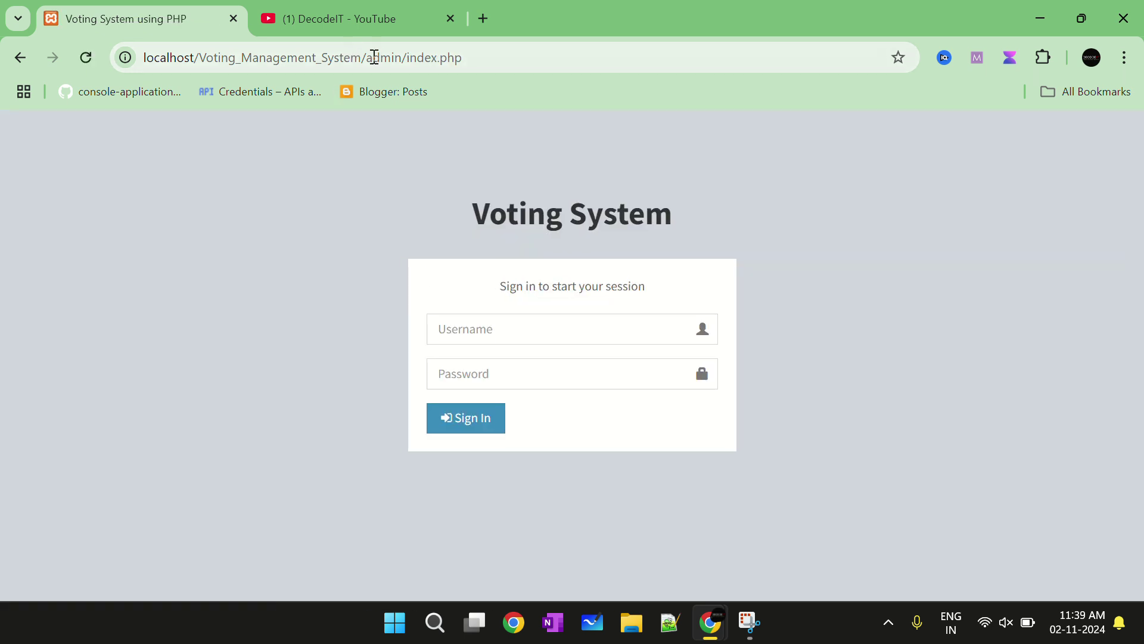
Load the voter sign-in page and log in with the copied voter ID and password
{"action": "left_click_drag", "start_coordinate": [370, 57], "coordinate": [835, 99]}
{"action": "key", "text": "BackSpace"}
{"action": "key", "text": "Return"}
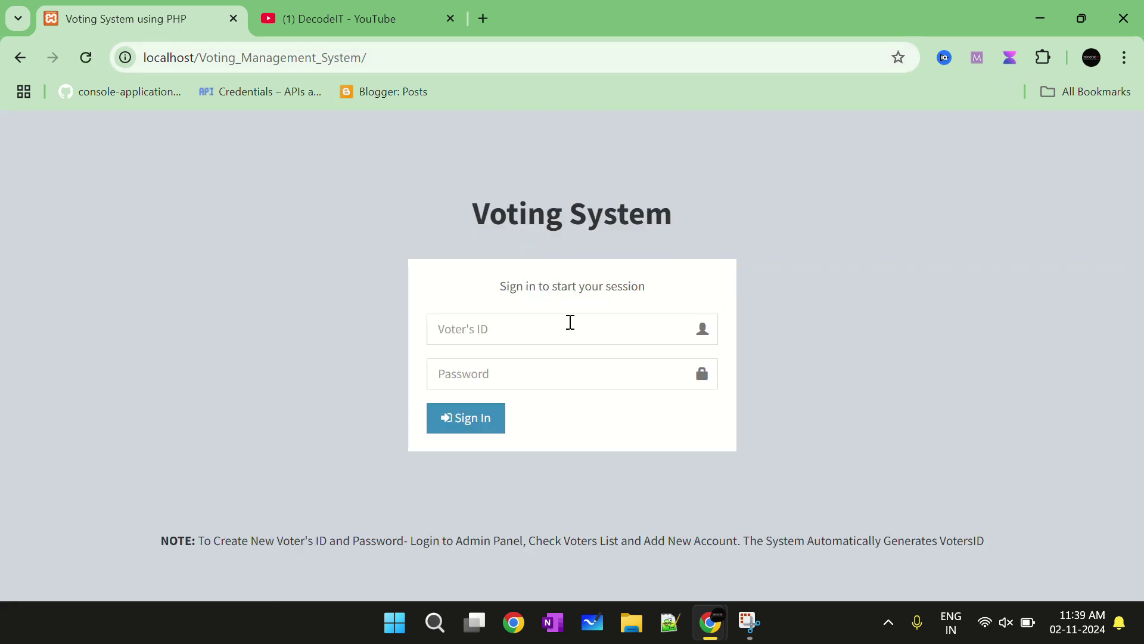
{"action": "left_click", "coordinate": [554, 327]}
{"action": "key", "text": "ctrl+v"}
{"action": "left_click", "coordinate": [524, 375]}
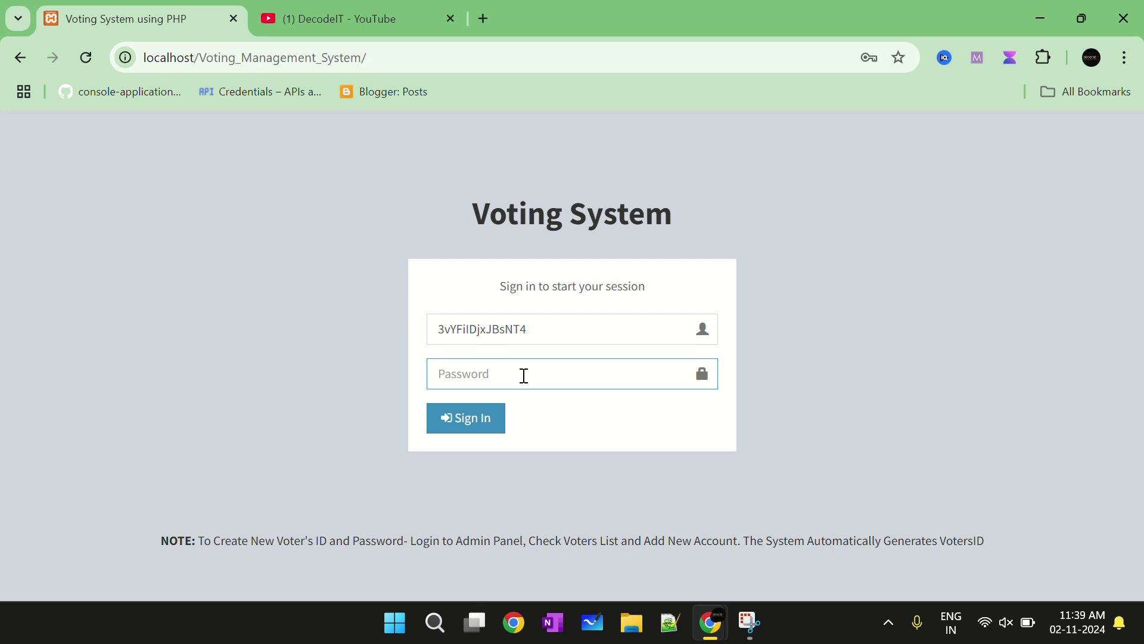
{"action": "key", "text": "ctrl+v"}
{"action": "left_click", "coordinate": [466, 415]}
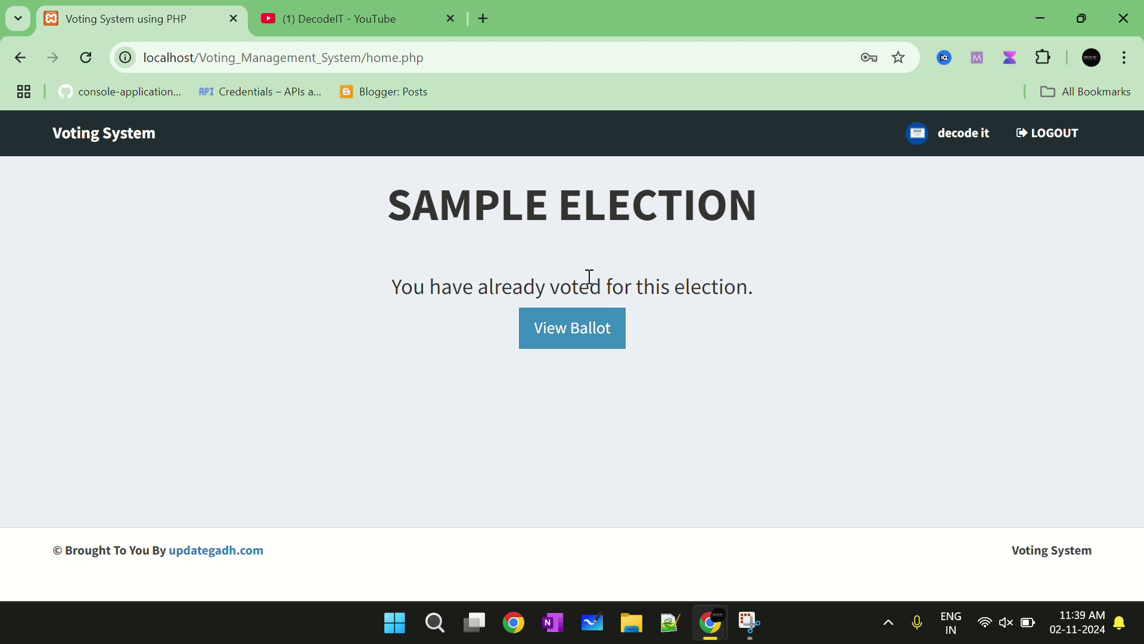
View this voter's already-cast ballot in the Your Votes summary, then close it
{"action": "triple_click", "coordinate": [490, 310]}
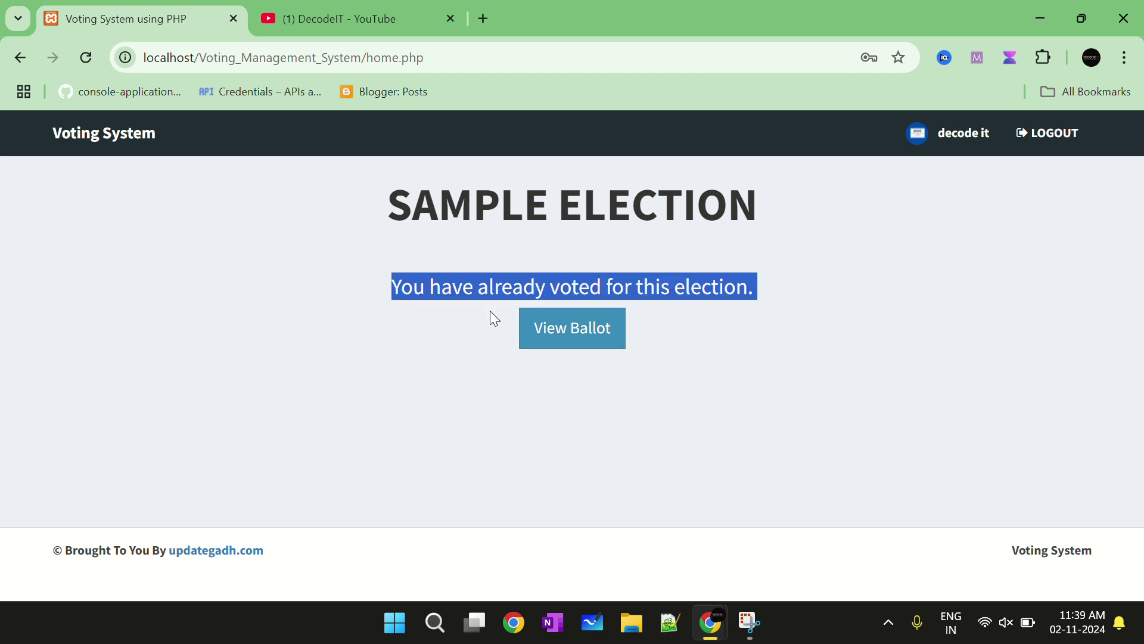
{"action": "left_click", "coordinate": [739, 317]}
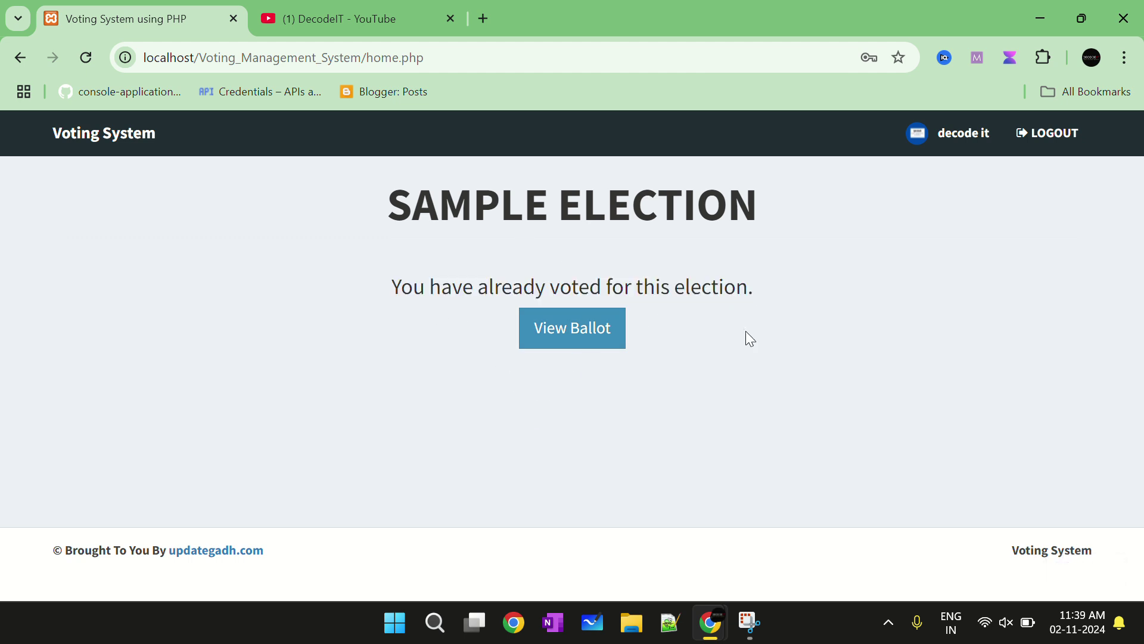
{"action": "left_click", "coordinate": [593, 331]}
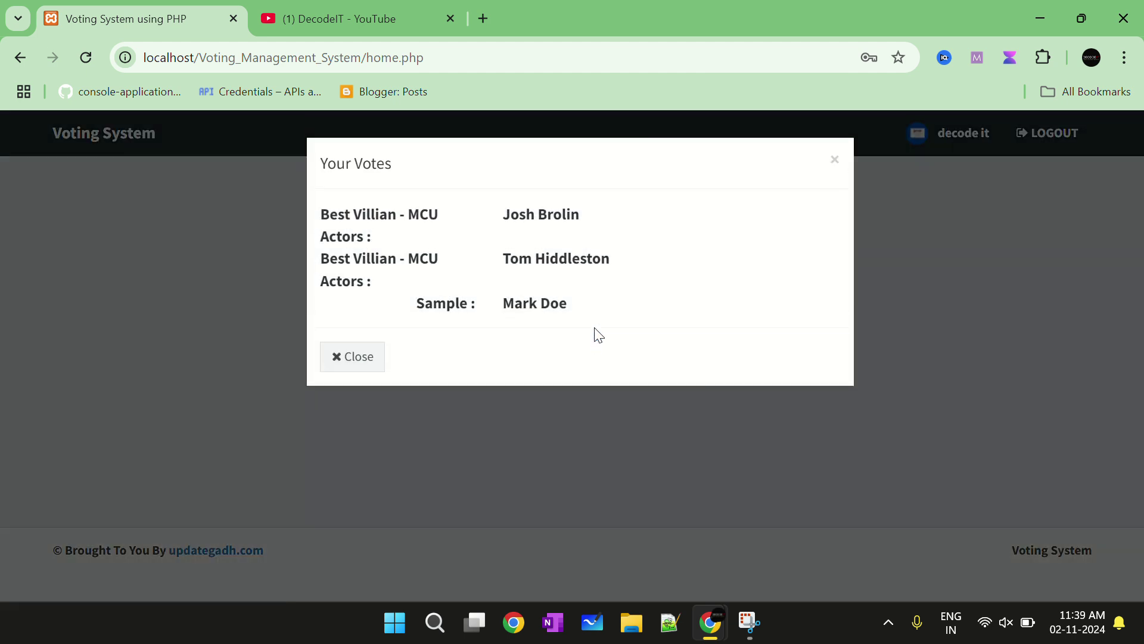
{"action": "left_click", "coordinate": [350, 357]}
Log out of the voter account and change the address to the admin login page
{"action": "left_click", "coordinate": [1042, 133]}
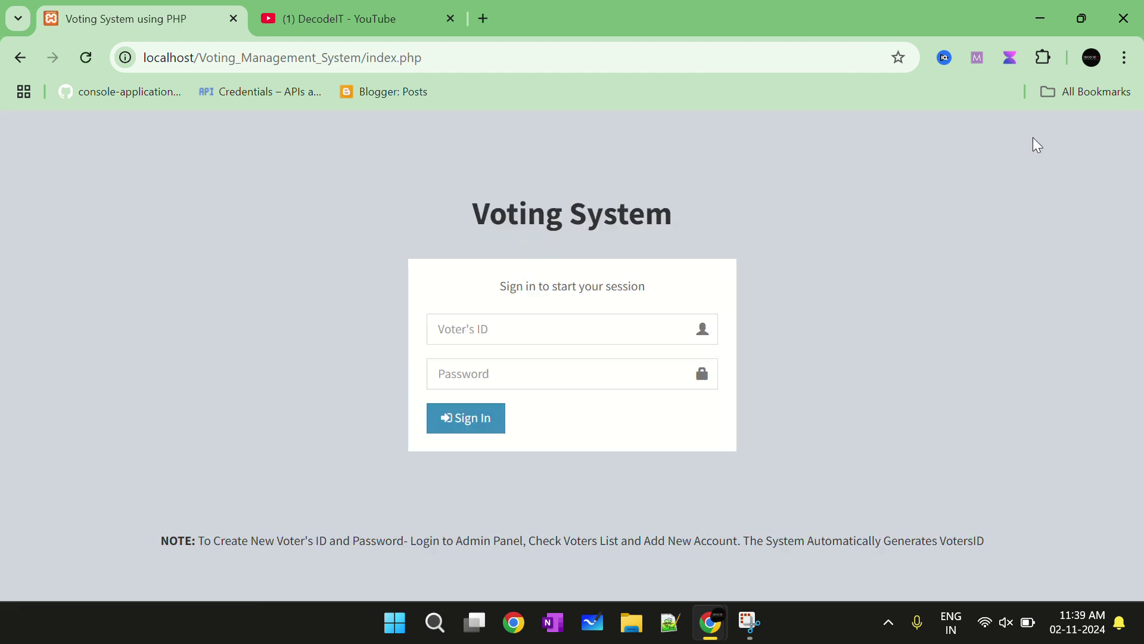
{"action": "left_click_drag", "start_coordinate": [371, 55], "coordinate": [838, 70]}
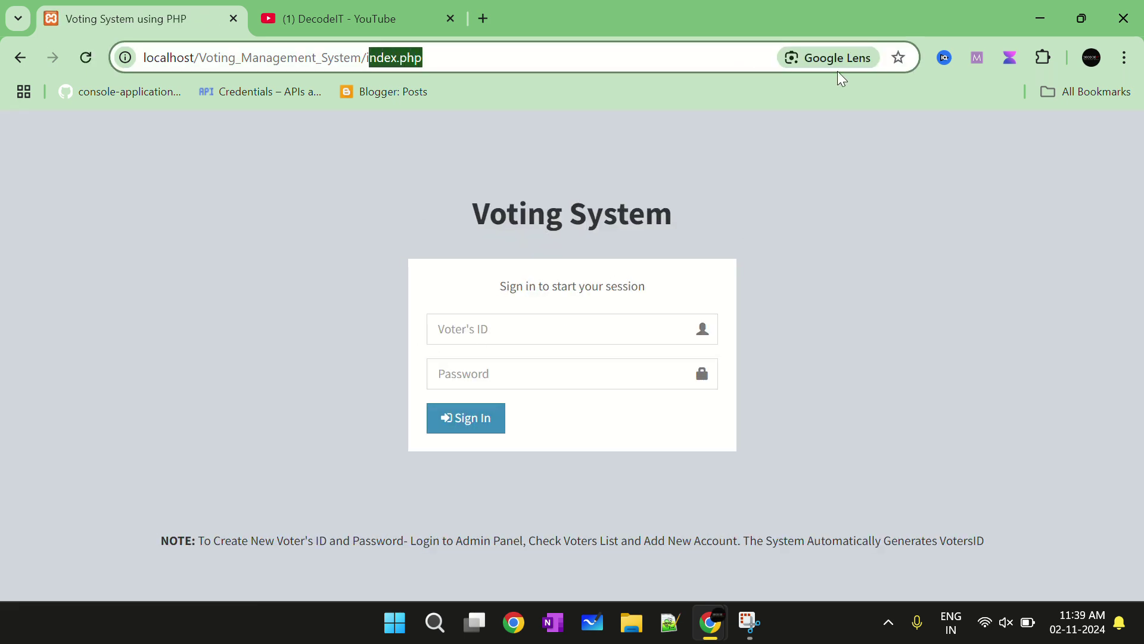
{"action": "type", "text": "i"}
{"action": "key", "text": "BackSpace"}
{"action": "type", "text": "ad"}
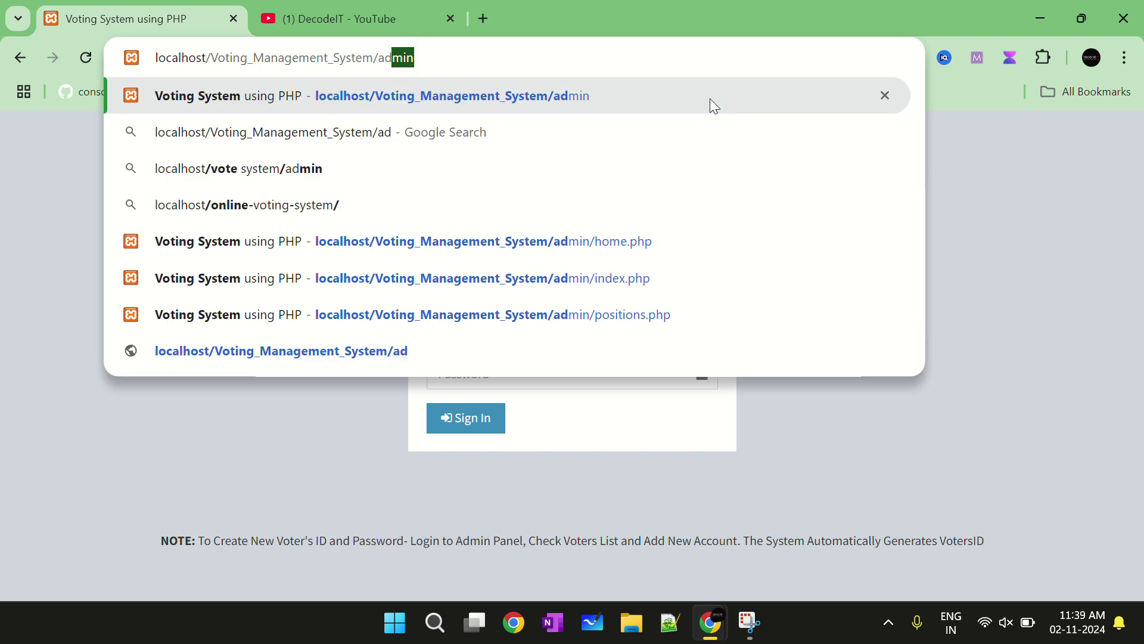
{"action": "key", "text": "Return"}
Sign in as admin, dismiss the password breach warning, and open the Voters List
{"action": "left_click", "coordinate": [538, 327]}
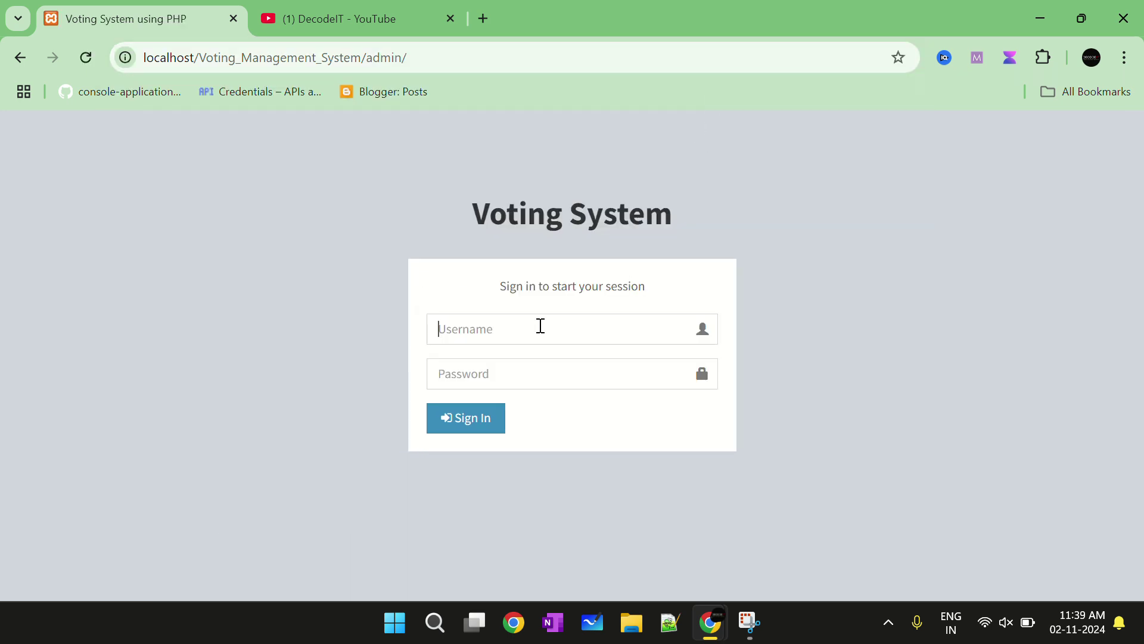
{"action": "type", "text": "admin"}
{"action": "left_click", "coordinate": [544, 375]}
{"action": "left_click", "coordinate": [514, 369]}
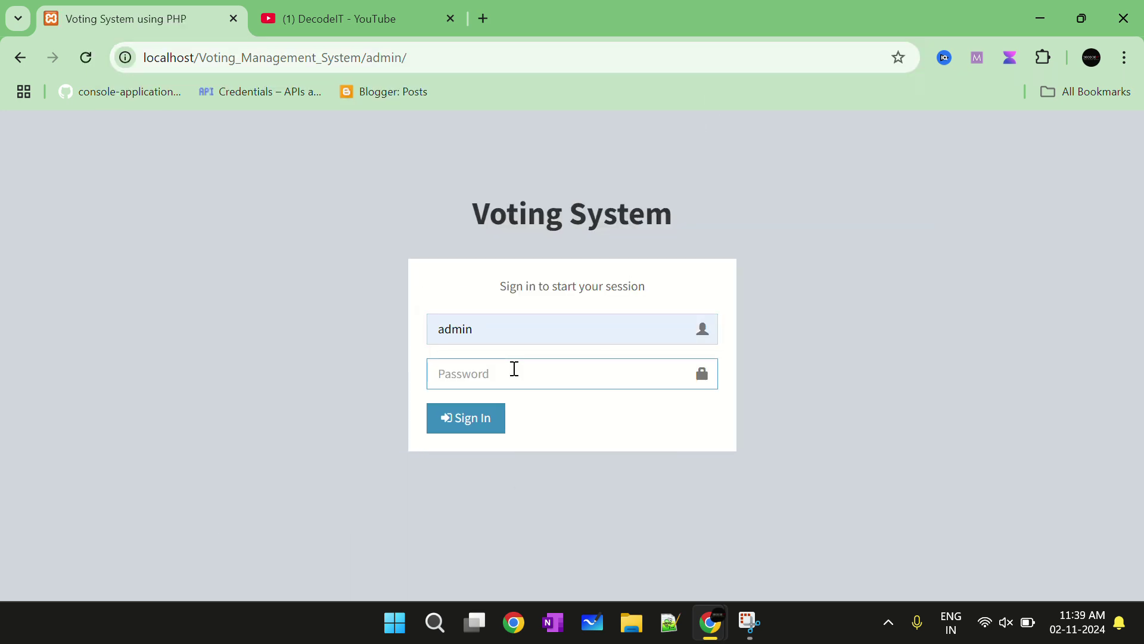
{"action": "type", "text": "admin"}
{"action": "left_click", "coordinate": [471, 410]}
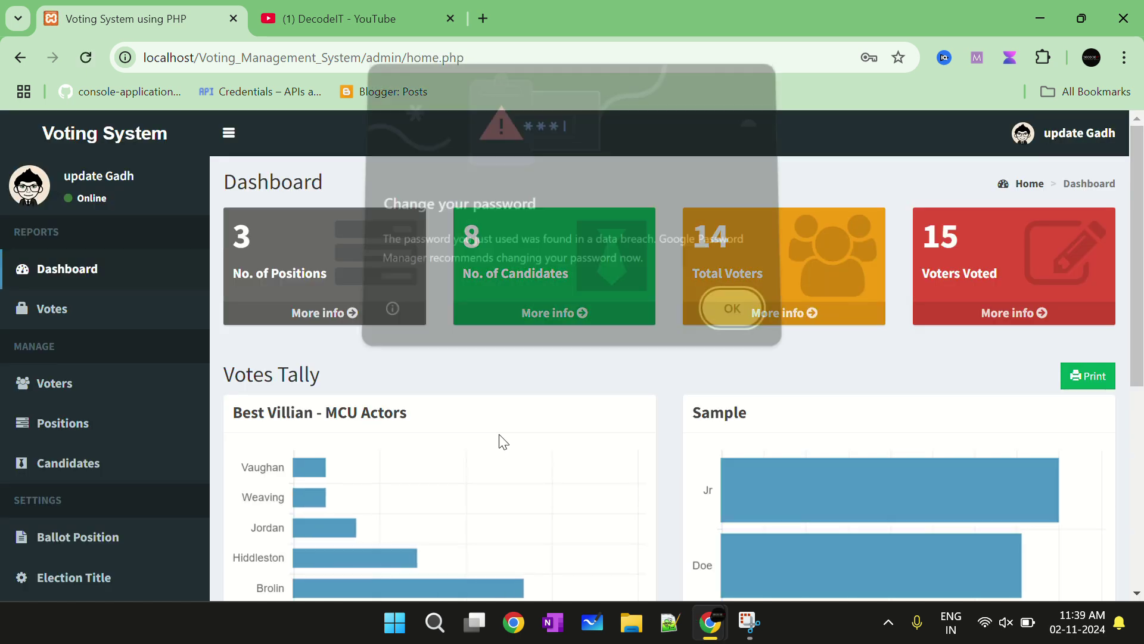
{"action": "left_click", "coordinate": [736, 316]}
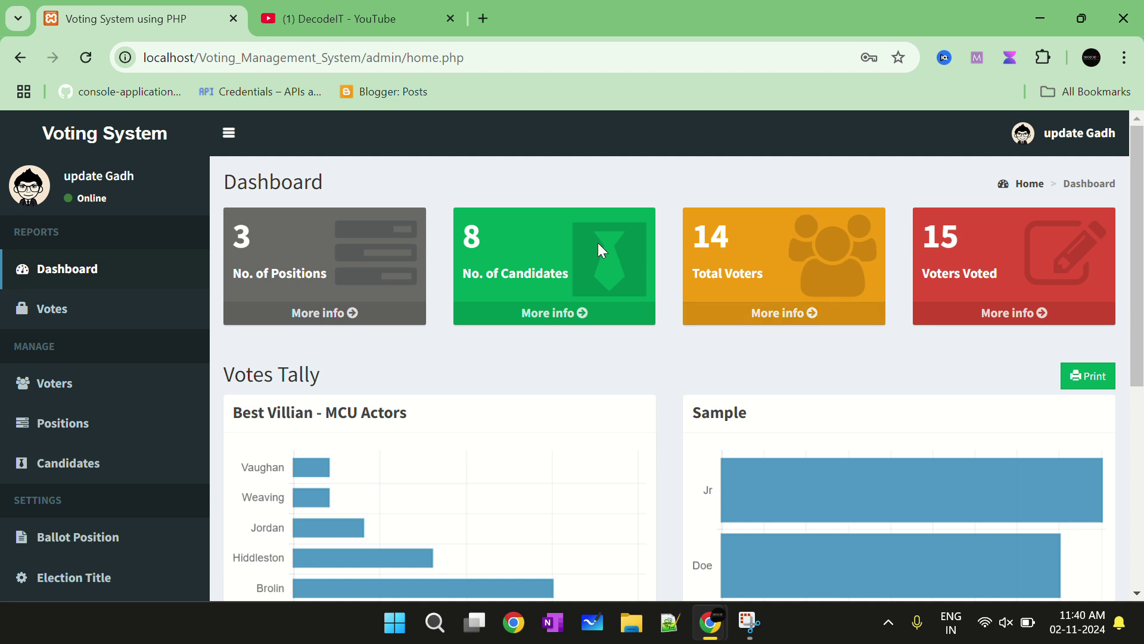
{"action": "left_click", "coordinate": [758, 316]}
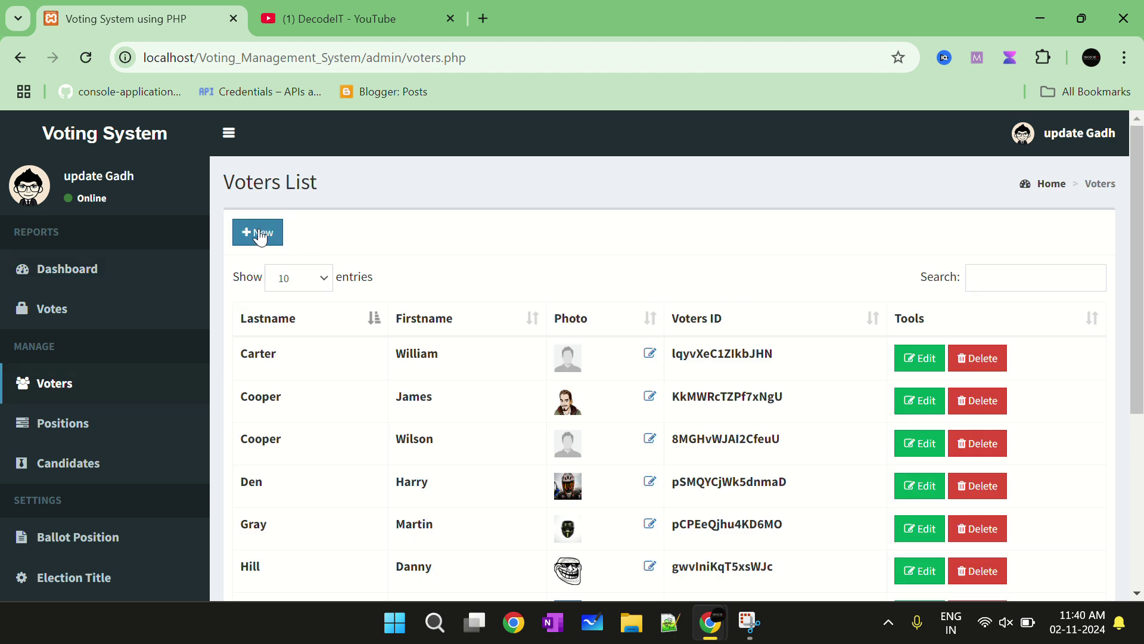
Start a new voter with first name and last name 'test' and a password
{"action": "left_click", "coordinate": [261, 236]}
{"action": "left_click", "coordinate": [516, 212]}
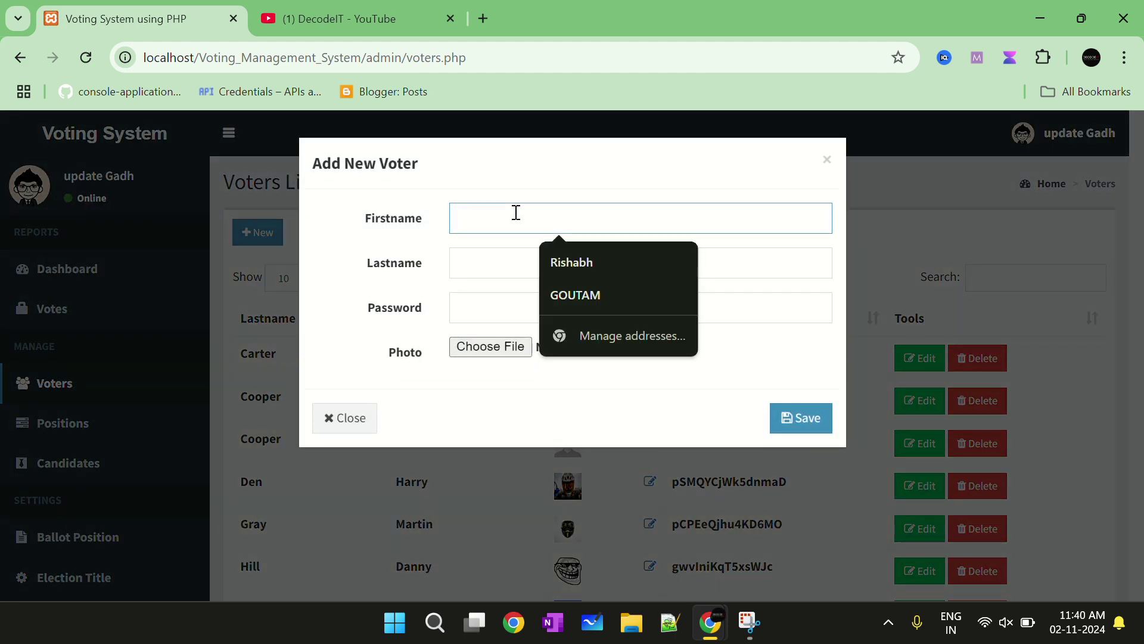
{"action": "type", "text": "test"}
{"action": "key", "text": "Tab"}
{"action": "type", "text": "e"}
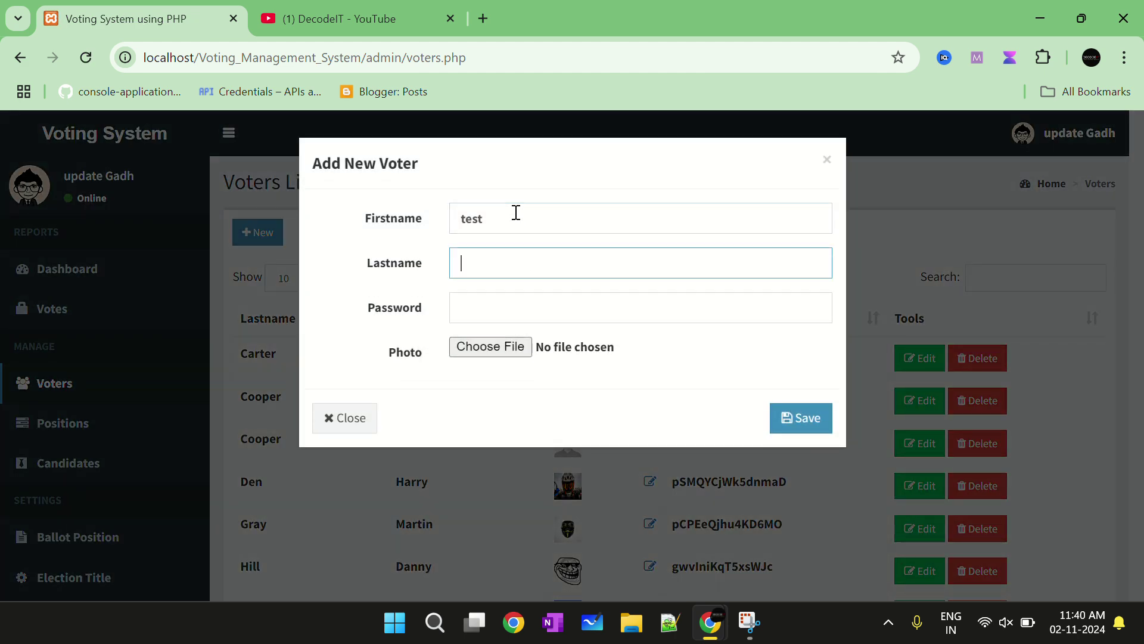
{"action": "type", "text": "test"}
{"action": "key", "text": "Tab"}
{"action": "type", "text": "test"}
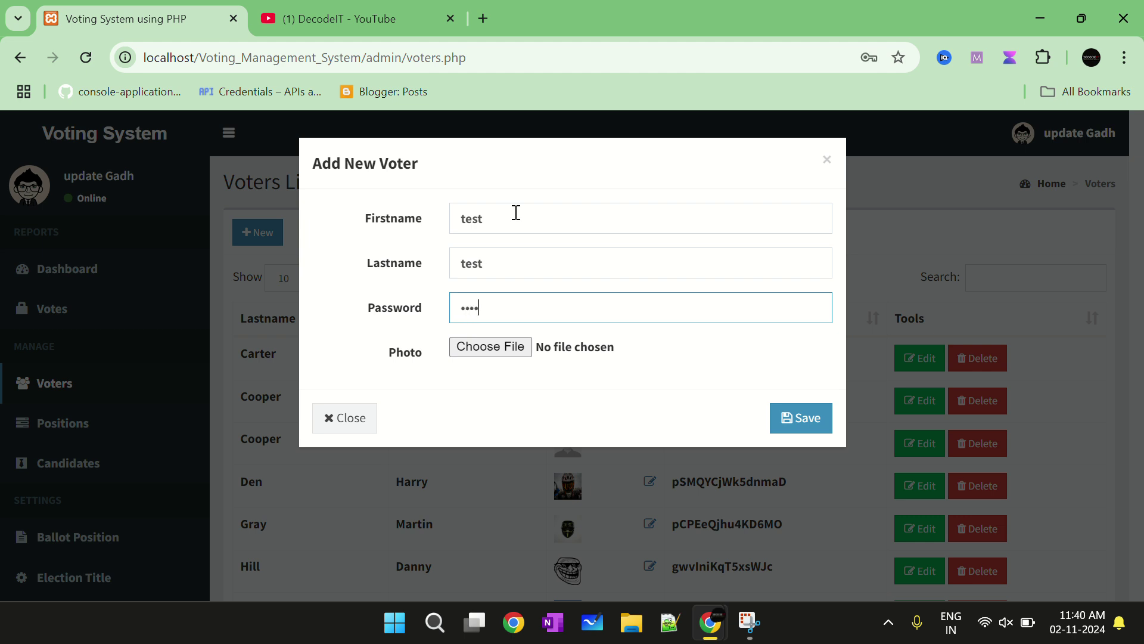
{"action": "key", "text": "Tab"}
Attach 226777.png as the voter's photo and save the new voter
{"action": "left_click", "coordinate": [494, 350]}
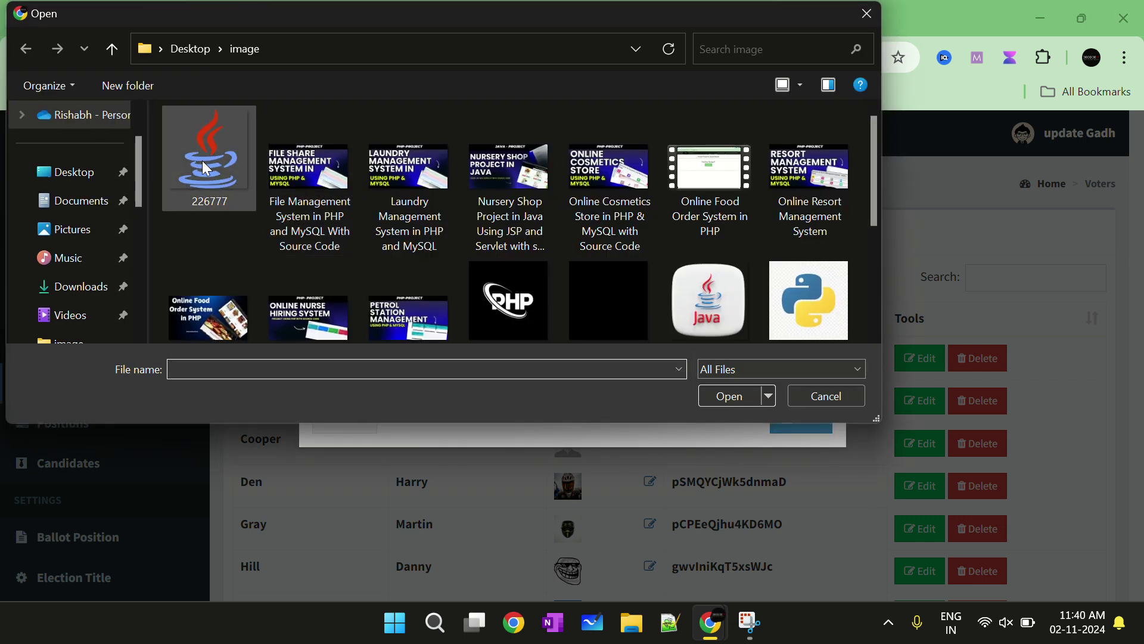
{"action": "left_click", "coordinate": [206, 168]}
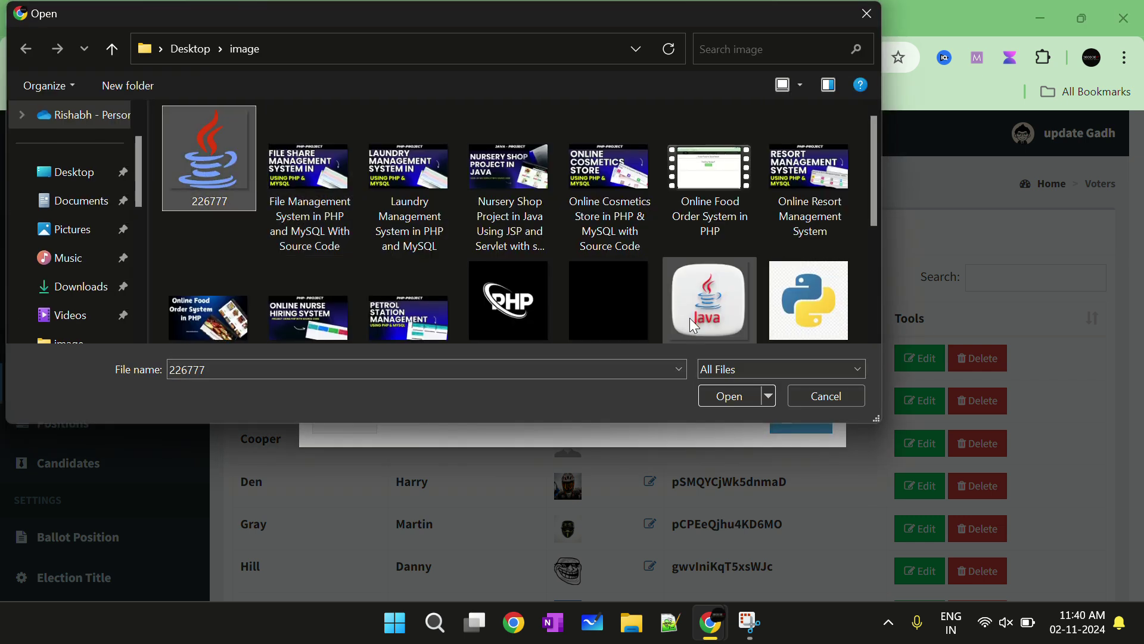
{"action": "left_click", "coordinate": [689, 317]}
{"action": "scroll", "coordinate": [688, 310], "scroll_direction": "up", "scroll_amount": 1}
{"action": "left_click", "coordinate": [237, 160]}
{"action": "left_click", "coordinate": [735, 395]}
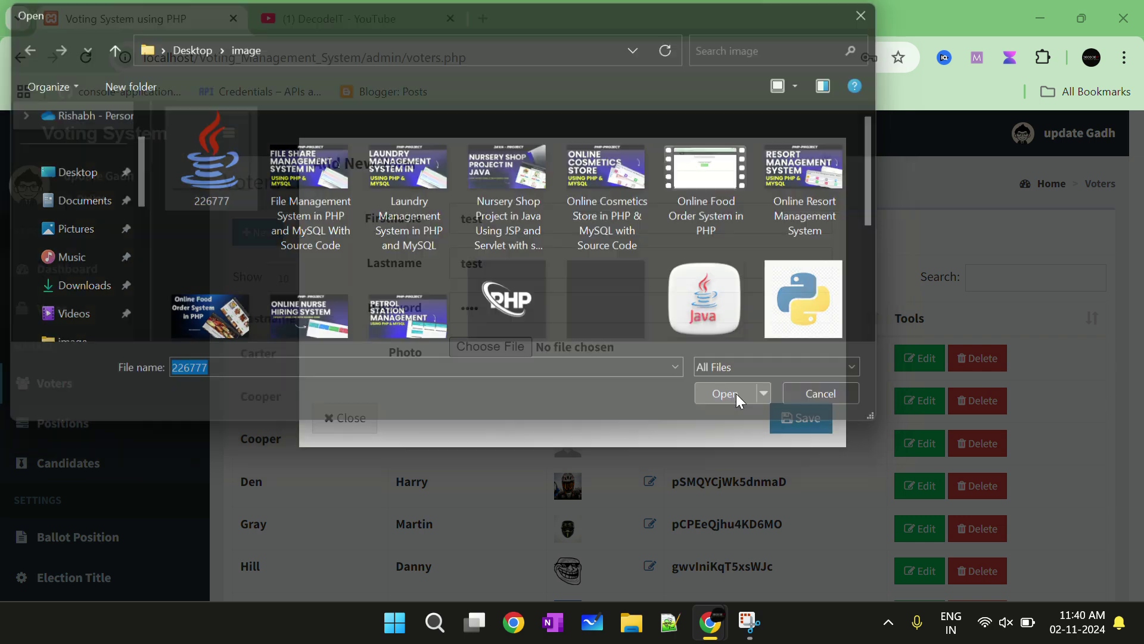
{"action": "left_click", "coordinate": [792, 416]}
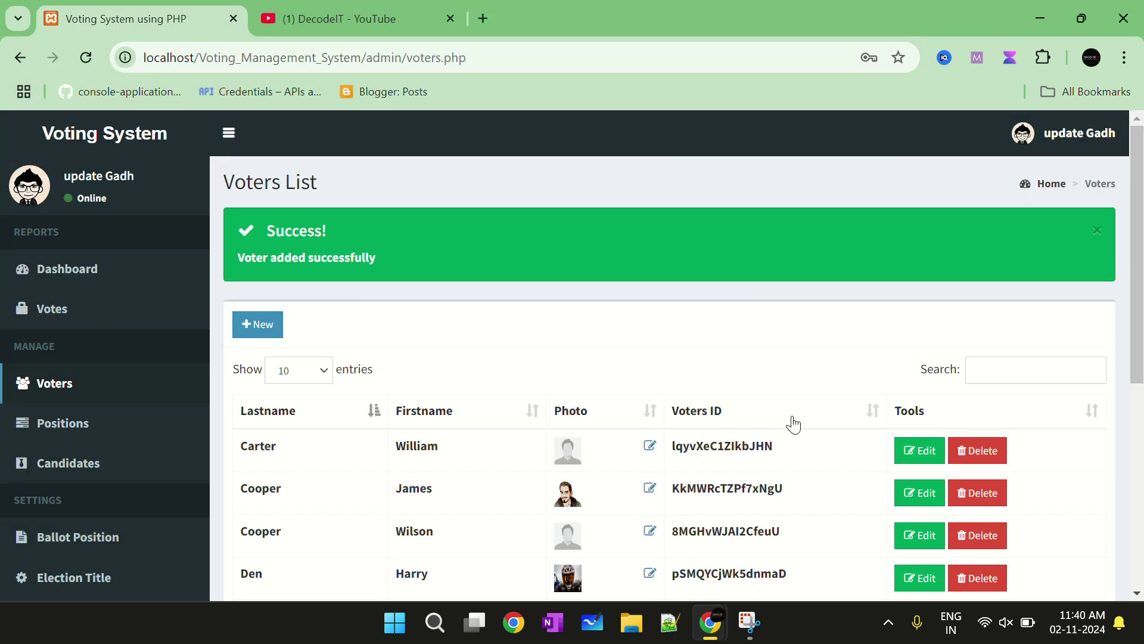
Dismiss the browser's password warning and sort the Voters List by first name
{"action": "left_click", "coordinate": [721, 316]}
{"action": "scroll", "coordinate": [713, 365], "scroll_direction": "down", "scroll_amount": 6}
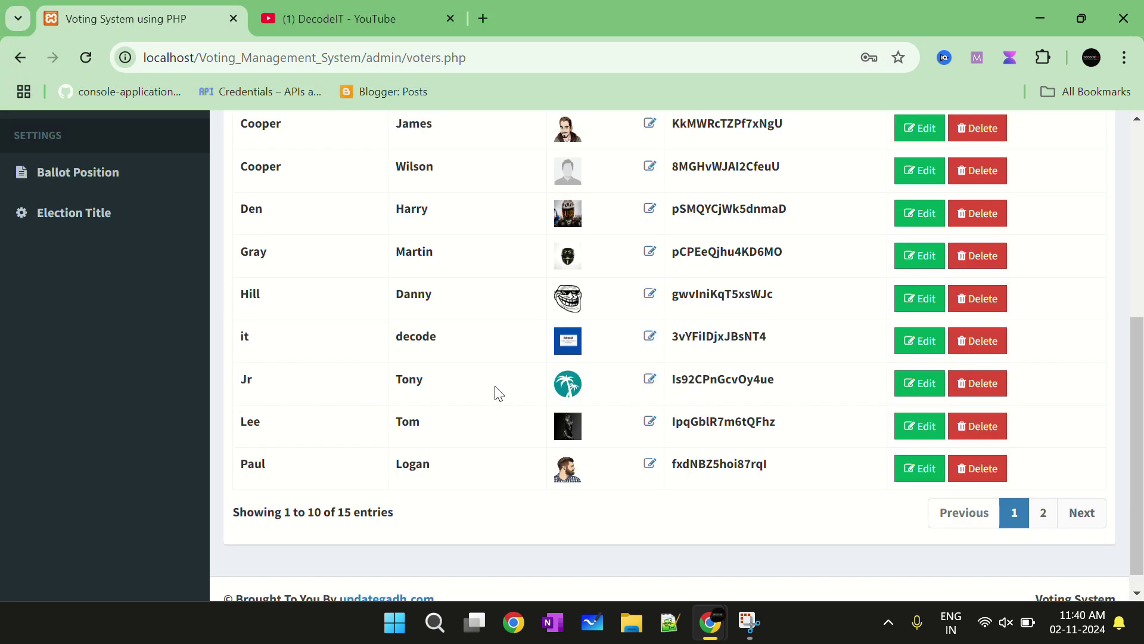
{"action": "scroll", "coordinate": [318, 295], "scroll_direction": "up", "scroll_amount": 3}
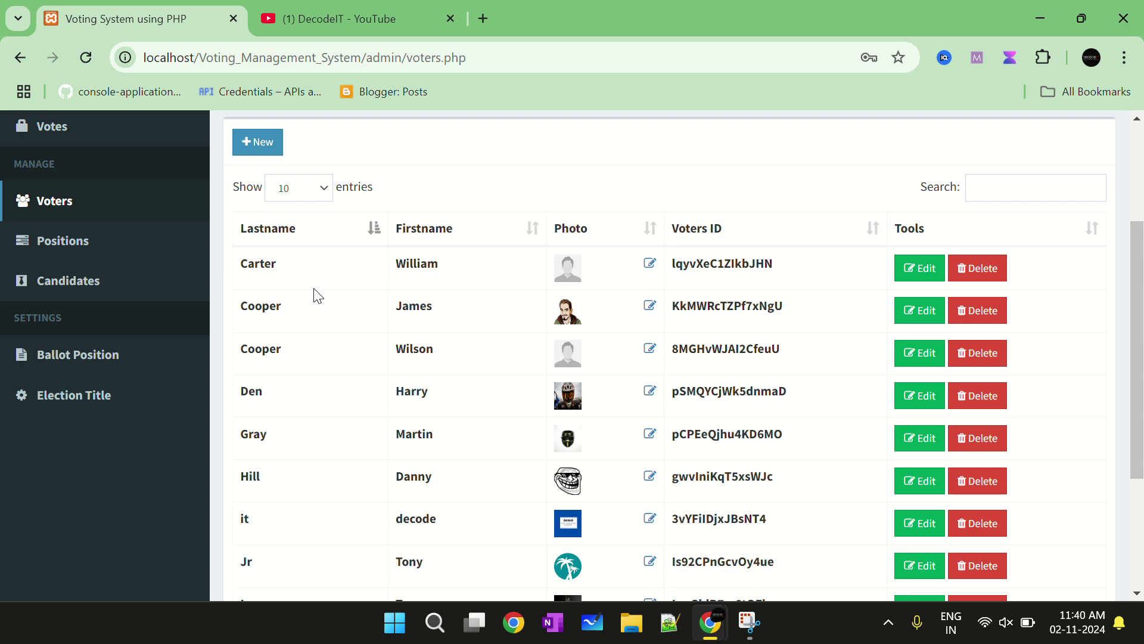
{"action": "scroll", "coordinate": [318, 295], "scroll_direction": "down", "scroll_amount": 3}
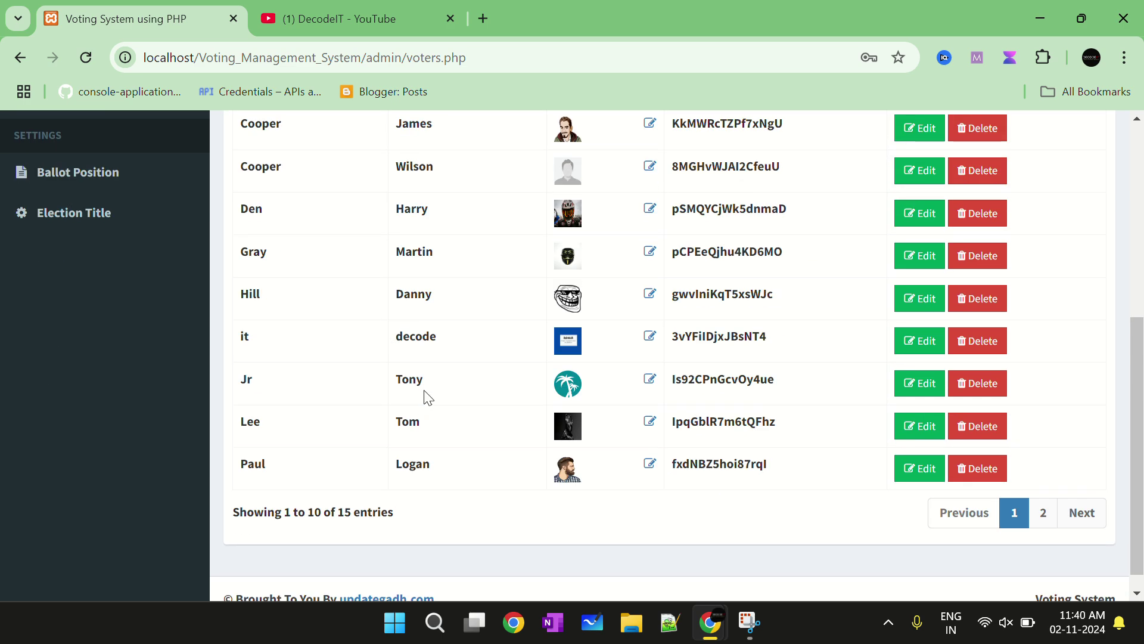
{"action": "scroll", "coordinate": [430, 394], "scroll_direction": "up", "scroll_amount": 2}
{"action": "scroll", "coordinate": [441, 387], "scroll_direction": "up", "scroll_amount": 2}
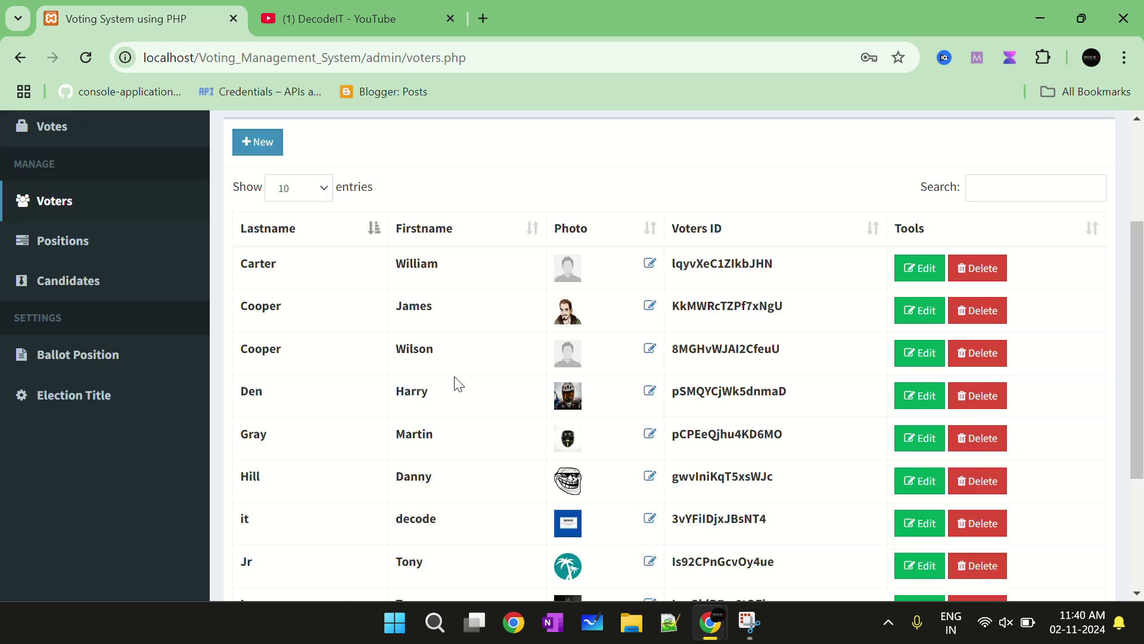
{"action": "left_click", "coordinate": [453, 236]}
Select the new test voter's first name and generated voter ID in the last row
{"action": "scroll", "coordinate": [489, 274], "scroll_direction": "down", "scroll_amount": 3}
{"action": "scroll", "coordinate": [493, 283], "scroll_direction": "up", "scroll_amount": 1}
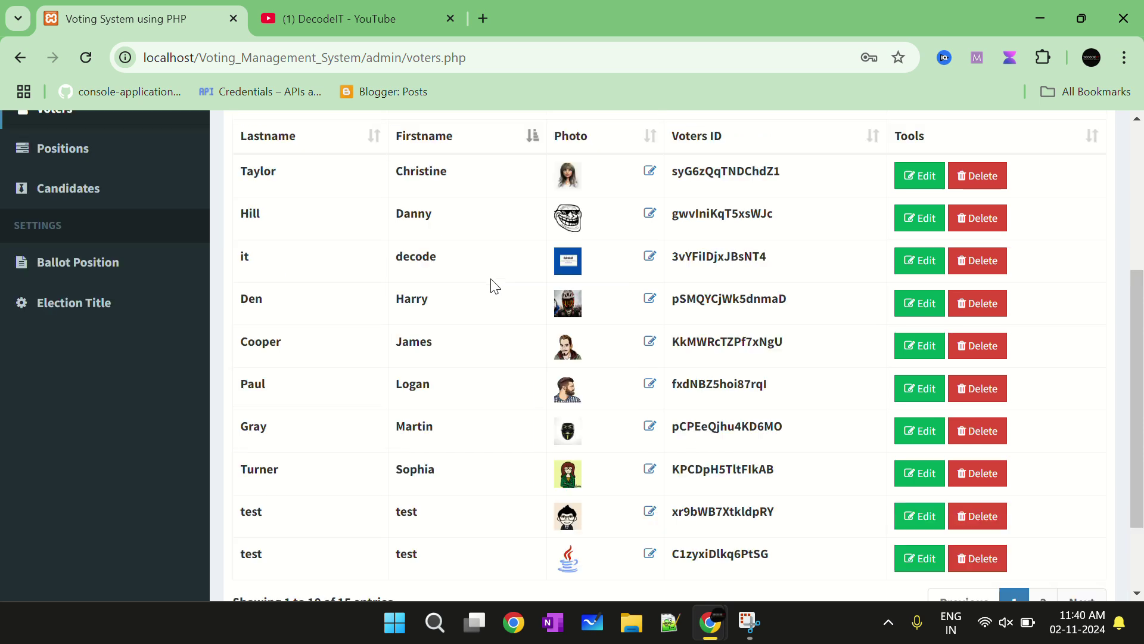
{"action": "scroll", "coordinate": [477, 358], "scroll_direction": "down", "scroll_amount": 1}
{"action": "double_click", "coordinate": [395, 465]}
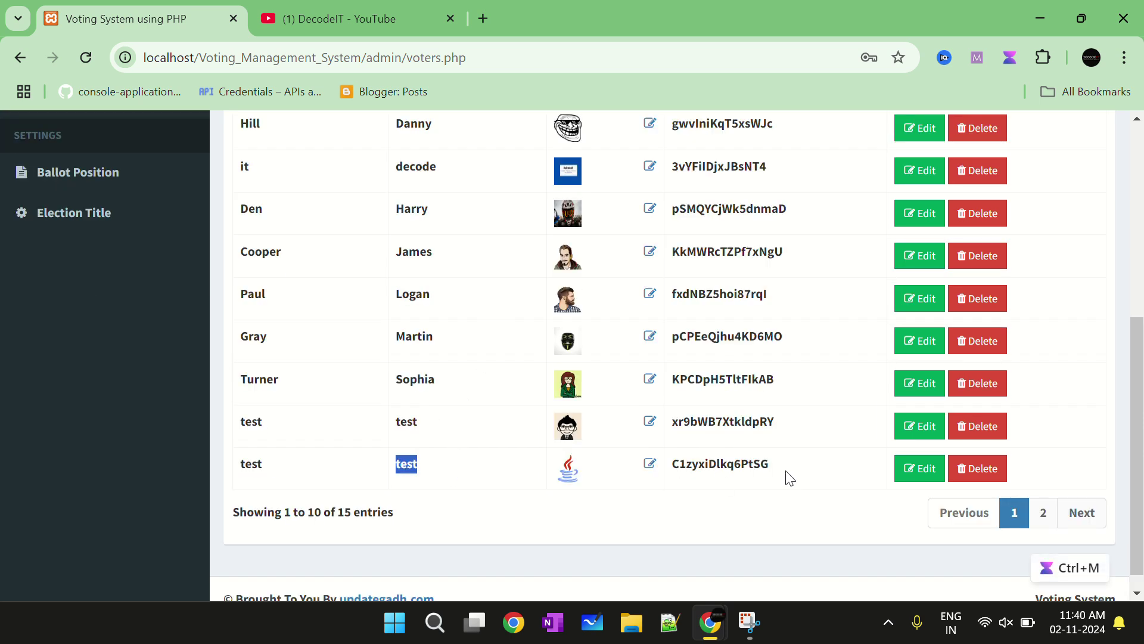
{"action": "left_click_drag", "start_coordinate": [770, 465], "coordinate": [677, 465]}
{"action": "key", "text": "ctrl+c"}
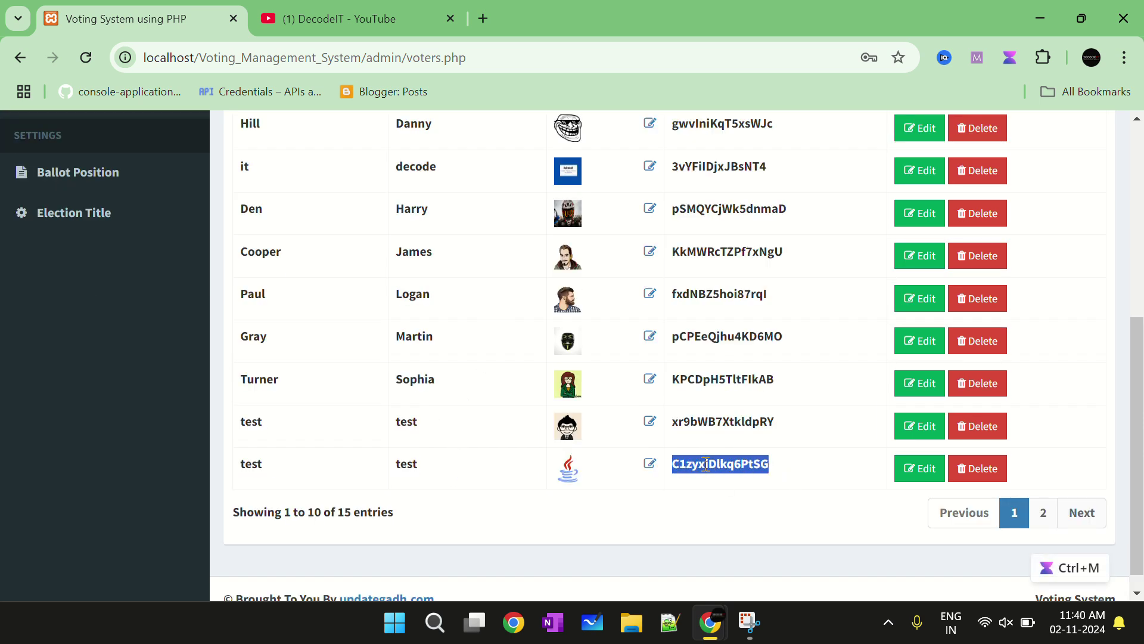
{"action": "scroll", "coordinate": [953, 298], "scroll_direction": "up", "scroll_amount": 6}
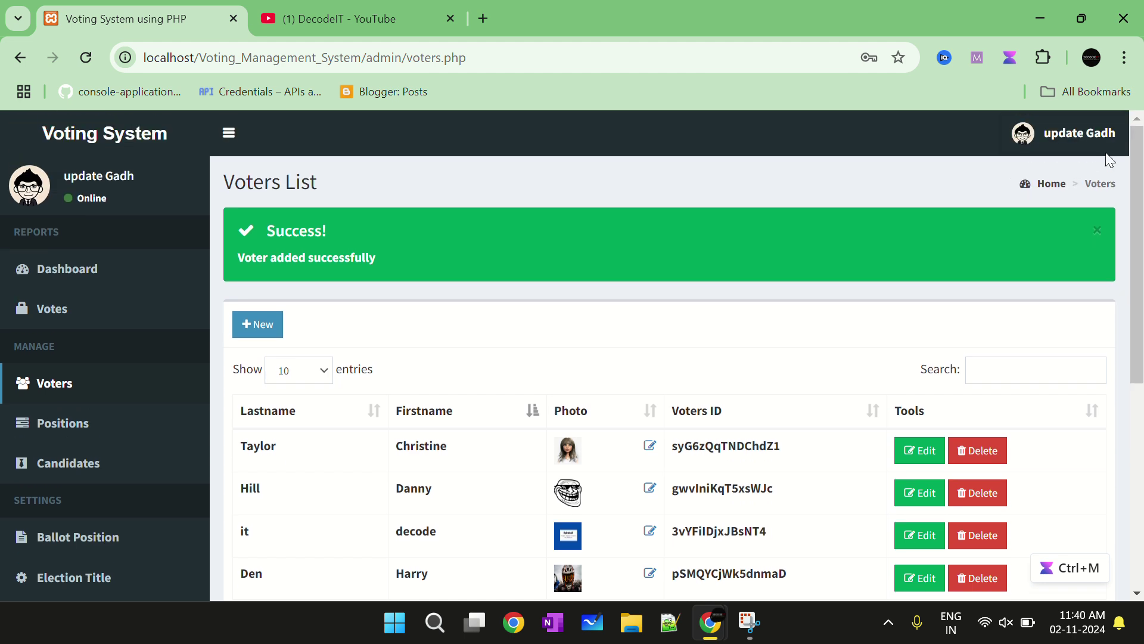
{"action": "left_click", "coordinate": [1100, 138]}
Sign out of admin and drop the admin path to load the voter login page
{"action": "left_click", "coordinate": [1085, 339]}
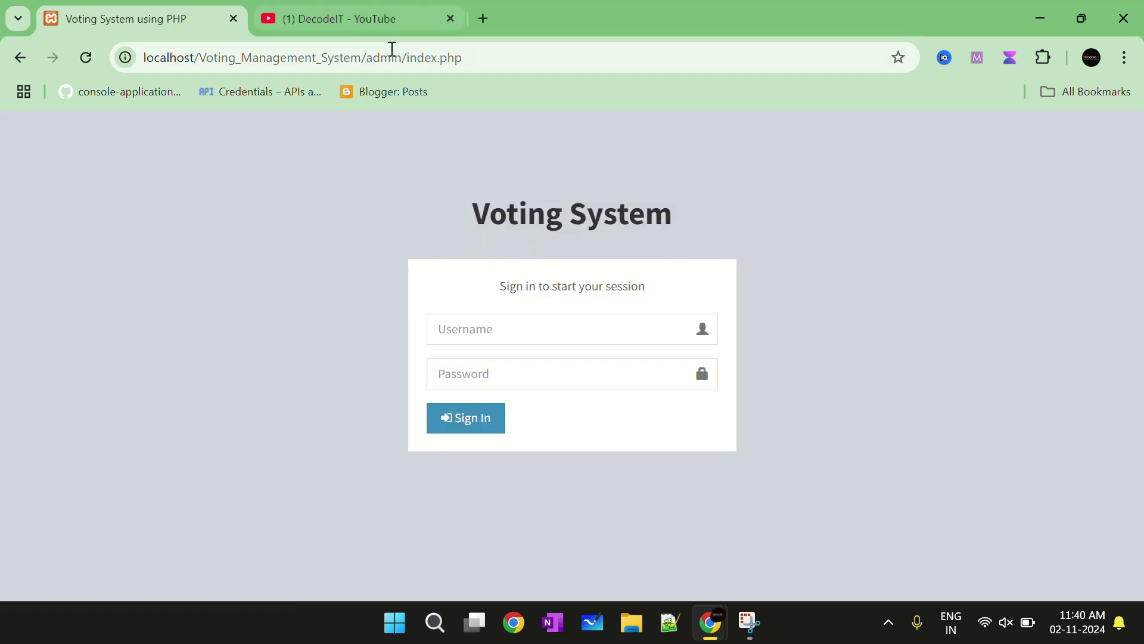
{"action": "left_click_drag", "start_coordinate": [367, 58], "coordinate": [954, 91]}
{"action": "key", "text": "BackSpace"}
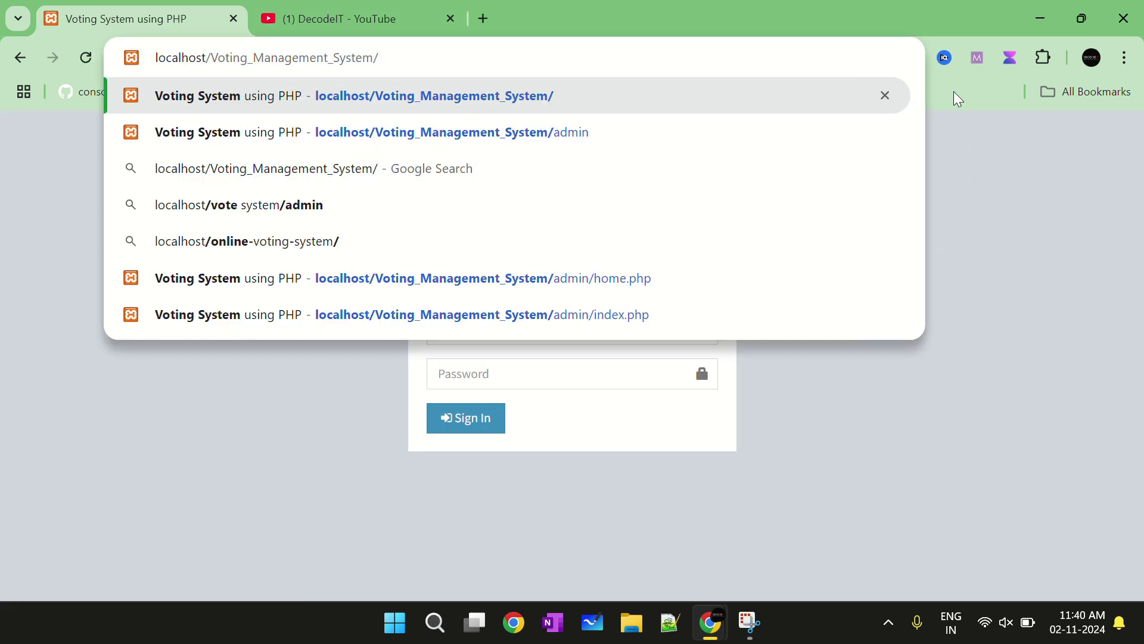
{"action": "key", "text": "Return"}
Sign in with the new test voter's pasted ID and password
{"action": "left_click", "coordinate": [603, 323]}
{"action": "key", "text": "ctrl+v"}
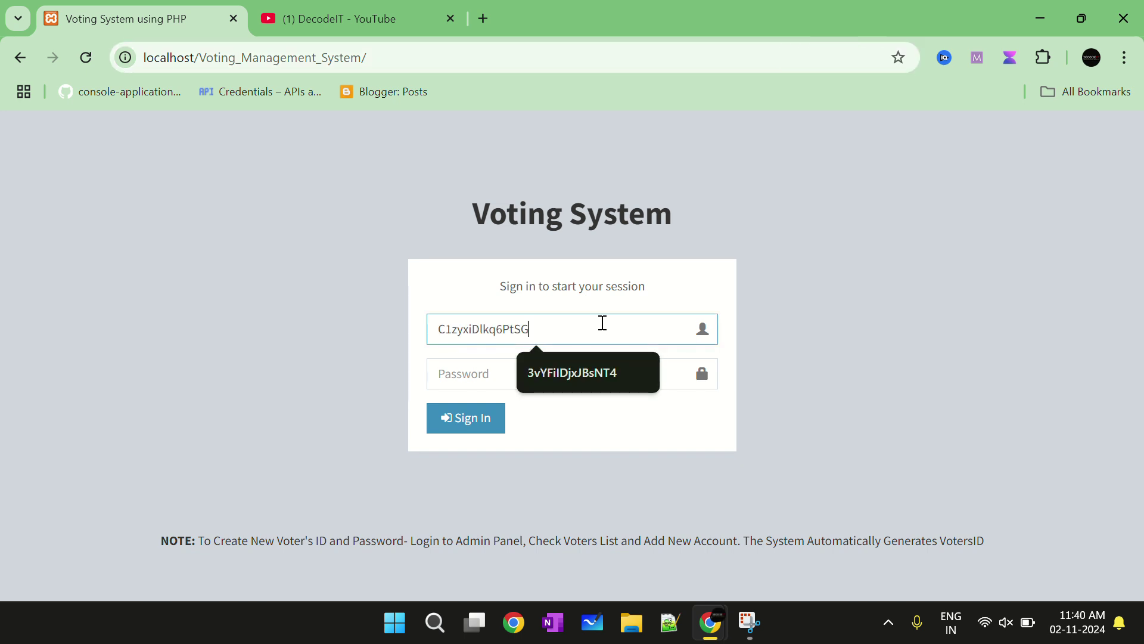
{"action": "left_click", "coordinate": [514, 379]}
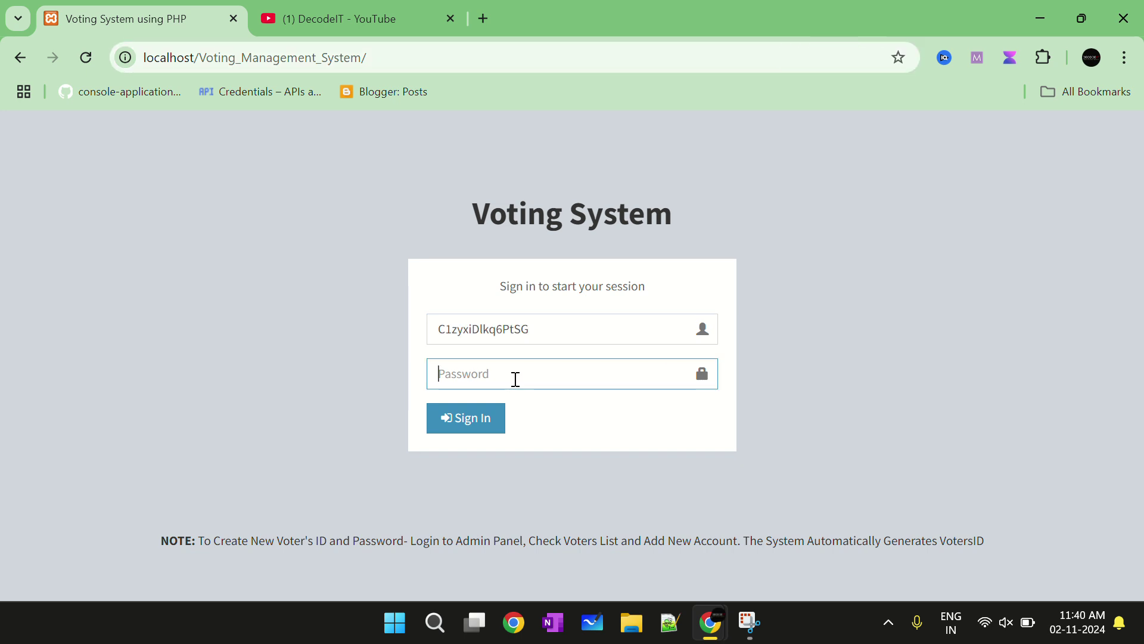
{"action": "key", "text": "ctrl+v"}
{"action": "left_click", "coordinate": [469, 427]}
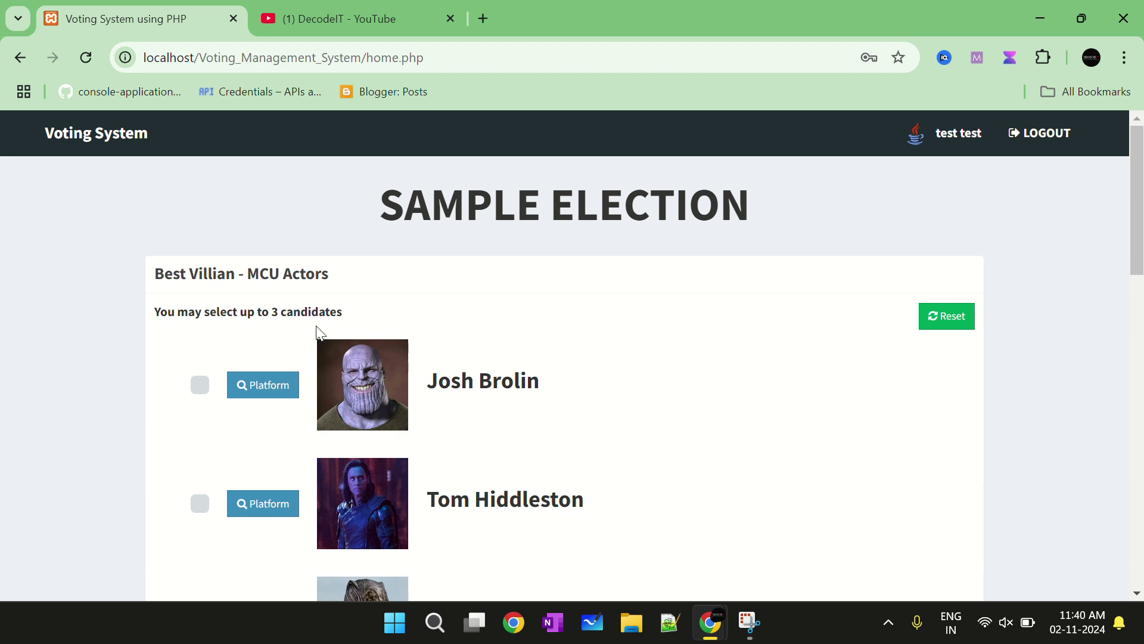
Tick Josh Brolin, Tom Hiddleston and Michael B Jordan for Best Villian - MCU Actors
{"action": "scroll", "coordinate": [401, 370], "scroll_direction": "down", "scroll_amount": 15}
{"action": "scroll", "coordinate": [401, 370], "scroll_direction": "up", "scroll_amount": 15}
{"action": "scroll", "coordinate": [234, 327], "scroll_direction": "down", "scroll_amount": 5}
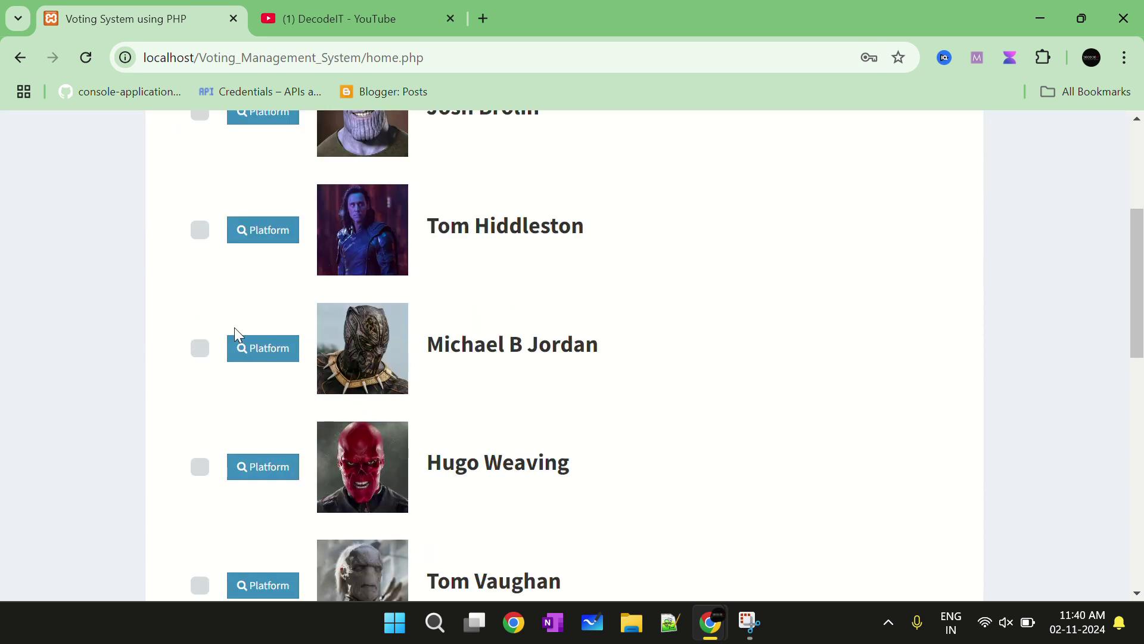
{"action": "scroll", "coordinate": [348, 348], "scroll_direction": "down", "scroll_amount": 10}
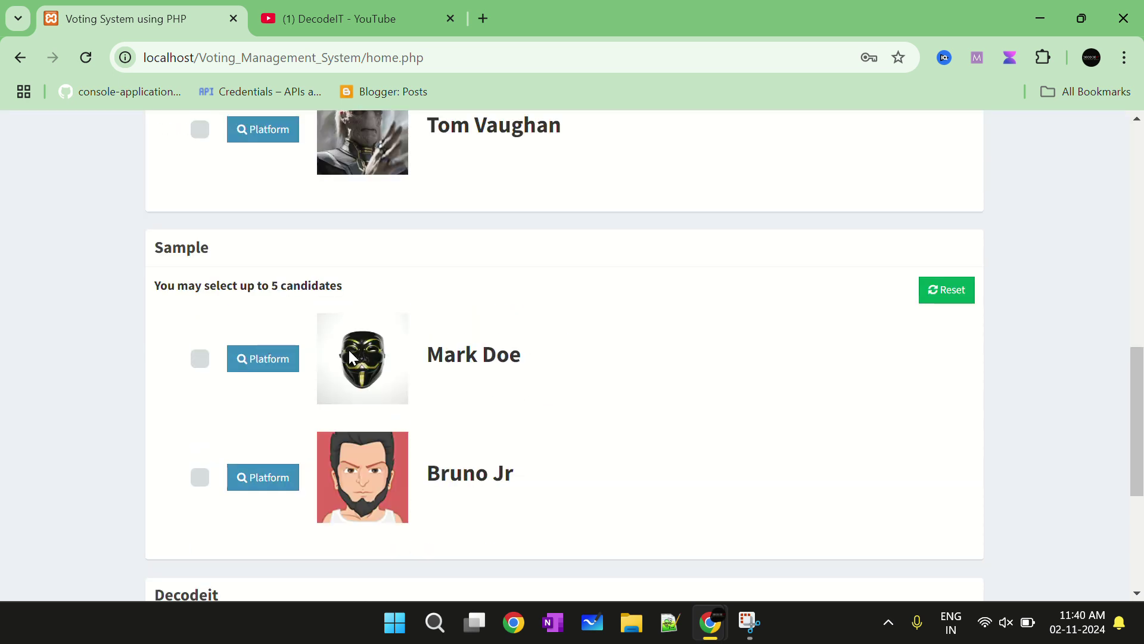
{"action": "scroll", "coordinate": [437, 414], "scroll_direction": "up", "scroll_amount": 15}
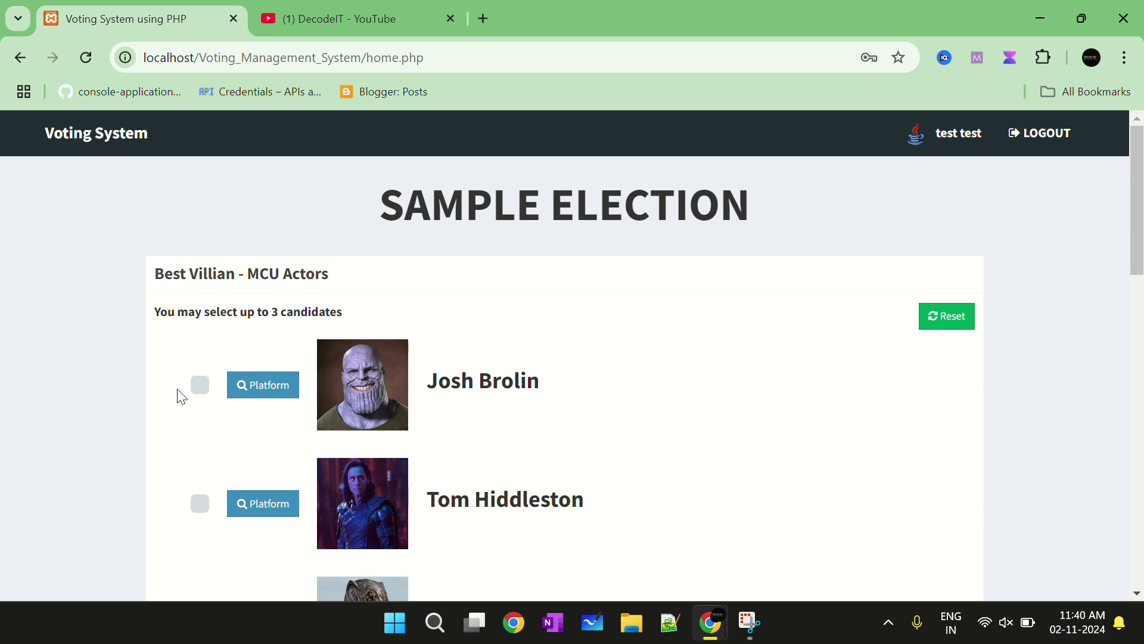
{"action": "scroll", "coordinate": [289, 376], "scroll_direction": "down", "scroll_amount": 9}
{"action": "scroll", "coordinate": [205, 253], "scroll_direction": "up", "scroll_amount": 6}
{"action": "left_click", "coordinate": [200, 202]}
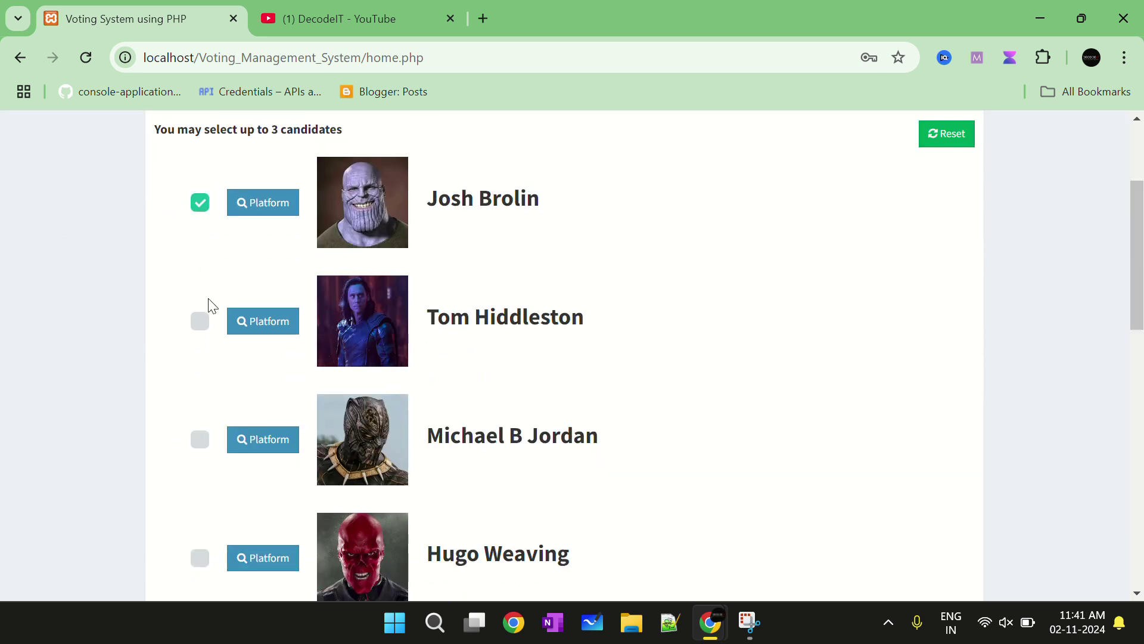
{"action": "left_click", "coordinate": [200, 320]}
{"action": "left_click", "coordinate": [200, 439]}
Also tick Hugo Weaving, plus Mark Doe in Sample and update gadh under Decodeit
{"action": "scroll", "coordinate": [194, 388], "scroll_direction": "down", "scroll_amount": 3}
{"action": "left_click", "coordinate": [194, 385]}
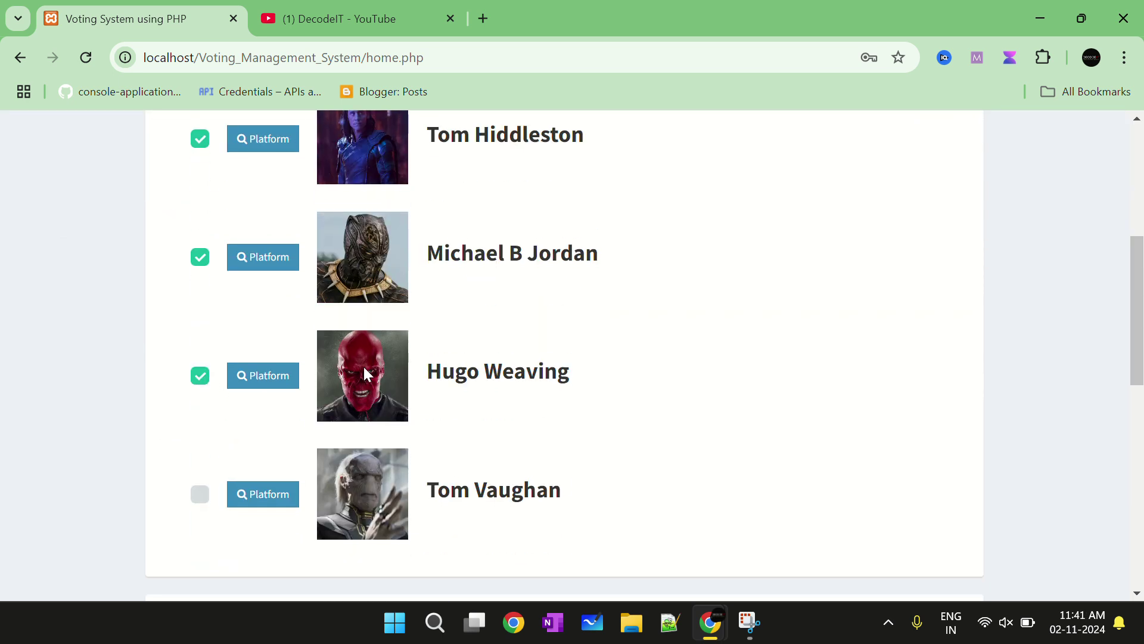
{"action": "scroll", "coordinate": [255, 376], "scroll_direction": "down", "scroll_amount": 6}
{"action": "left_click", "coordinate": [198, 267]}
{"action": "scroll", "coordinate": [221, 286], "scroll_direction": "down", "scroll_amount": 3}
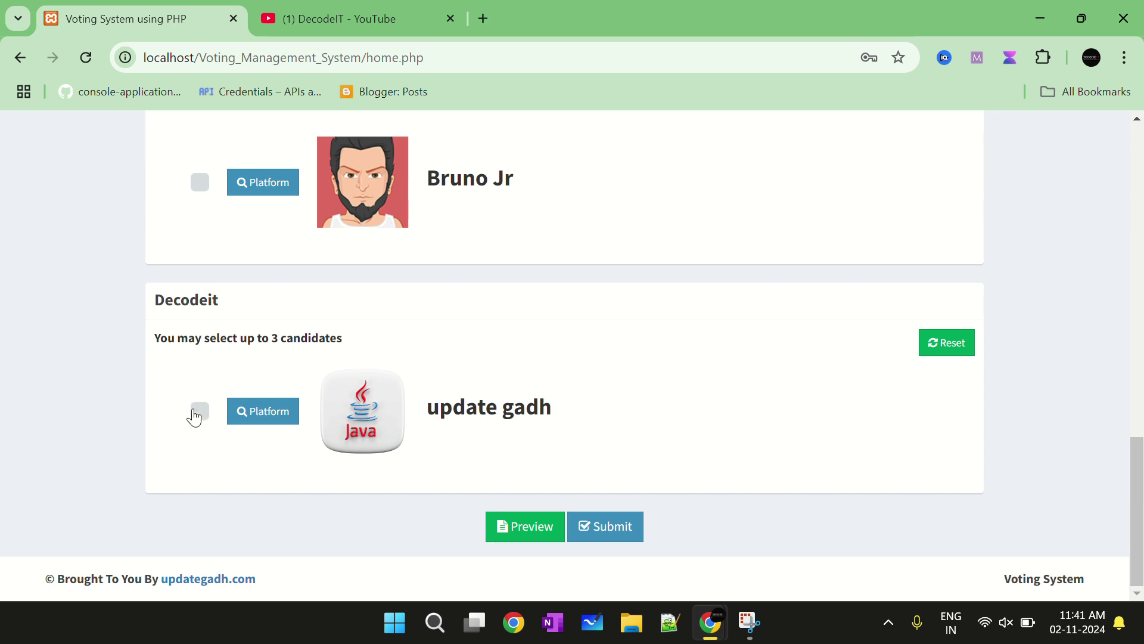
{"action": "left_click", "coordinate": [200, 411]}
Preview the ballot, note the 3-candidate limit error, and untick Hugo Weaving
{"action": "left_click", "coordinate": [528, 534]}
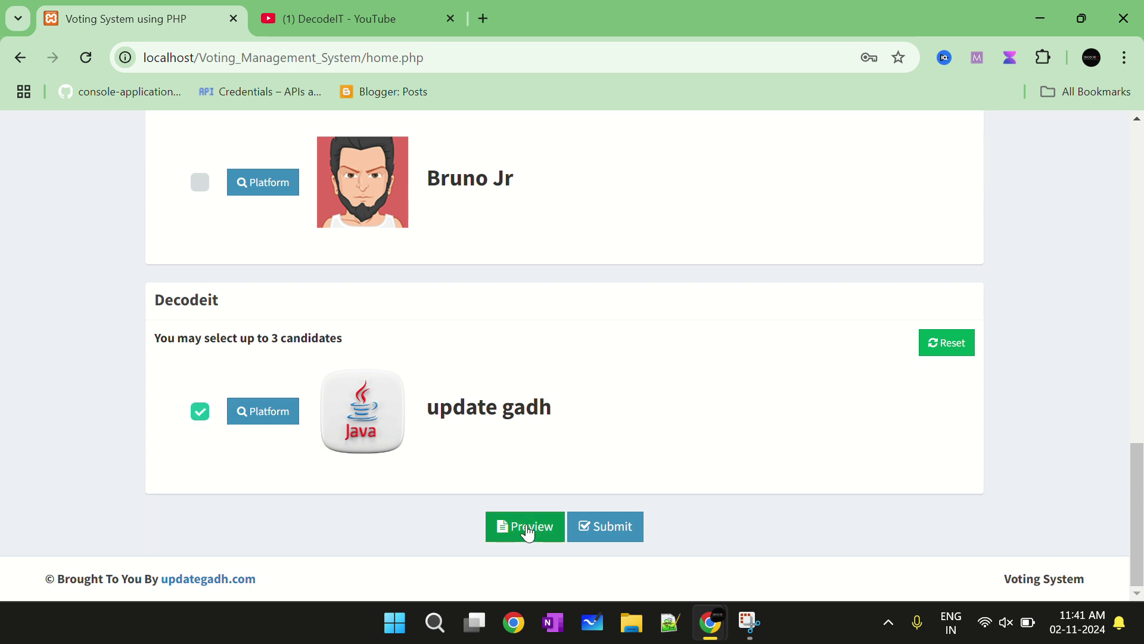
{"action": "left_click", "coordinate": [529, 527]}
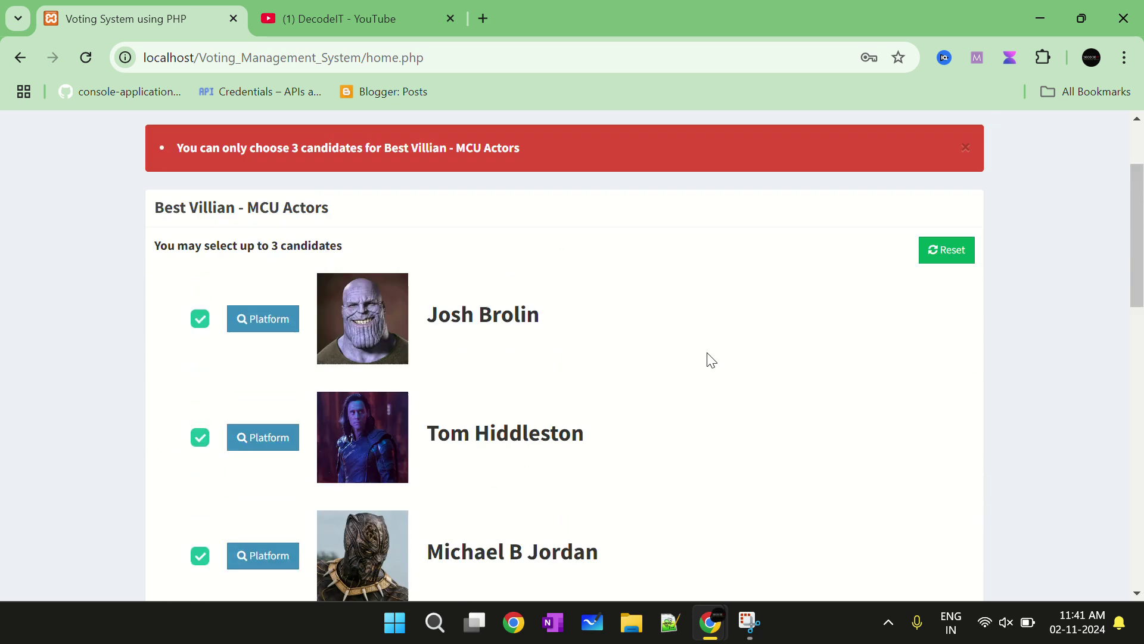
{"action": "left_click_drag", "start_coordinate": [432, 299], "coordinate": [194, 280]}
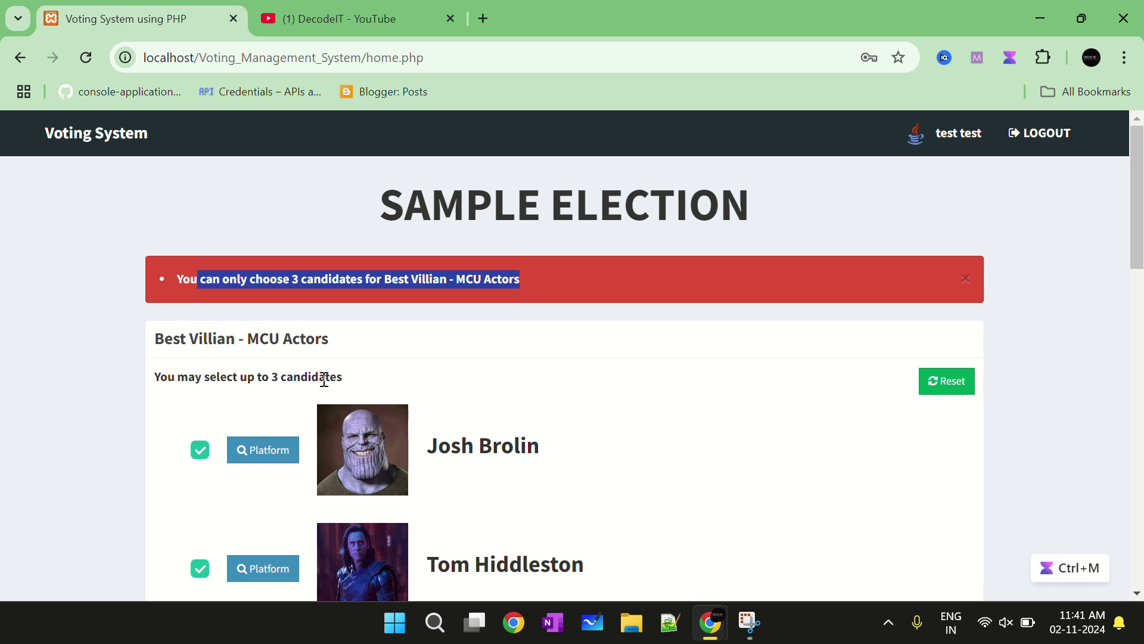
{"action": "left_click_drag", "start_coordinate": [343, 377], "coordinate": [196, 377]}
{"action": "scroll", "coordinate": [316, 357], "scroll_direction": "down", "scroll_amount": 6}
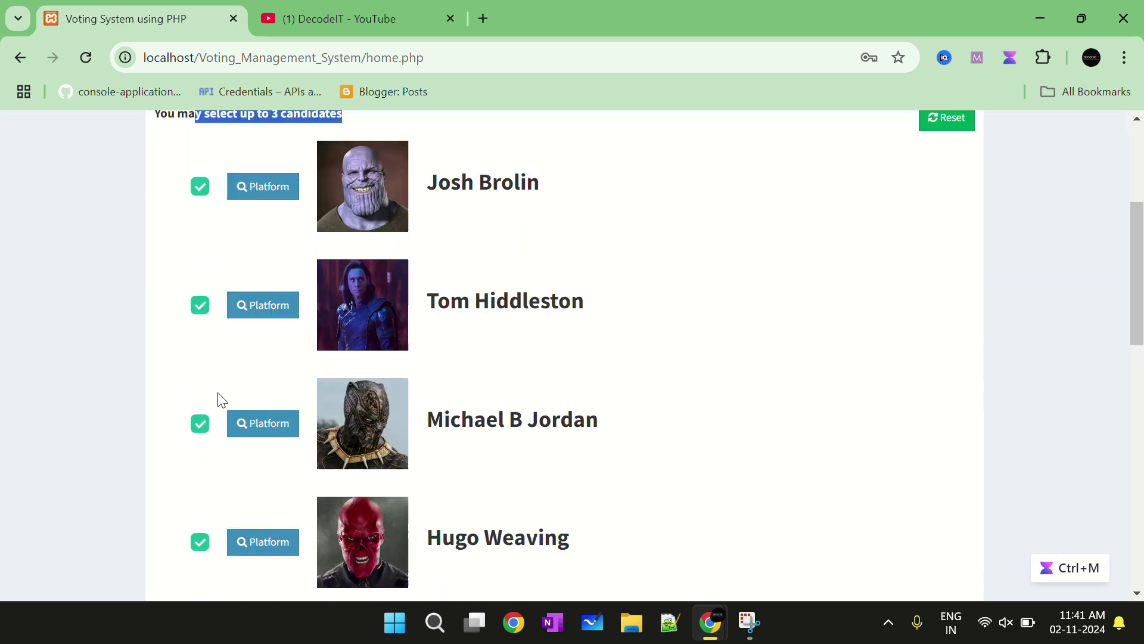
{"action": "left_click", "coordinate": [200, 440]}
{"action": "scroll", "coordinate": [478, 416], "scroll_direction": "down", "scroll_amount": 10}
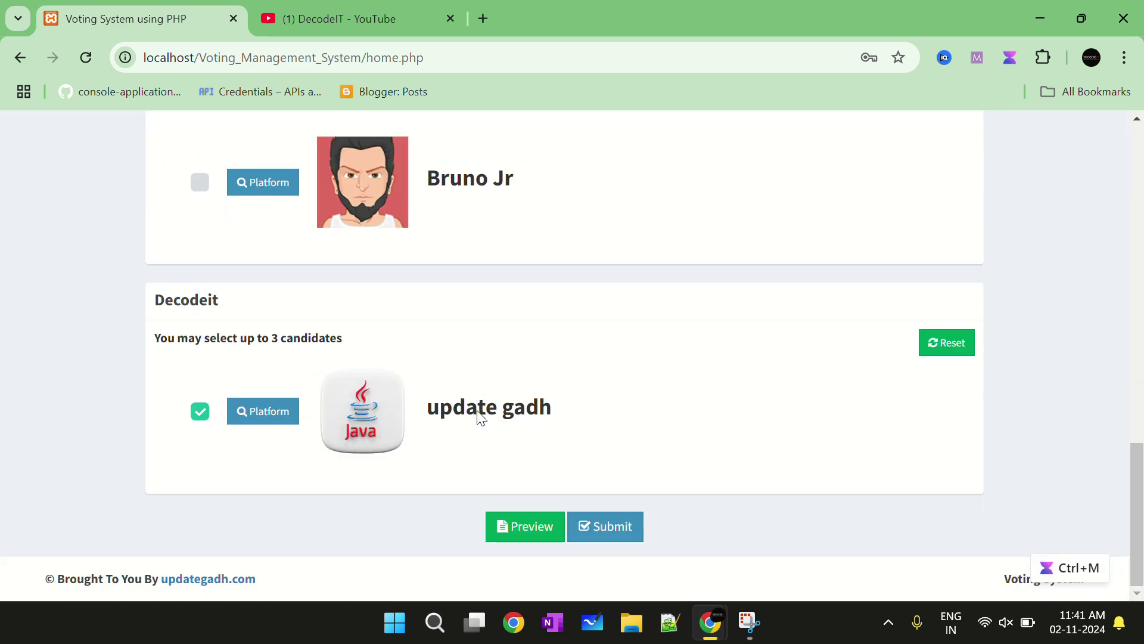
{"action": "left_click", "coordinate": [523, 536]}
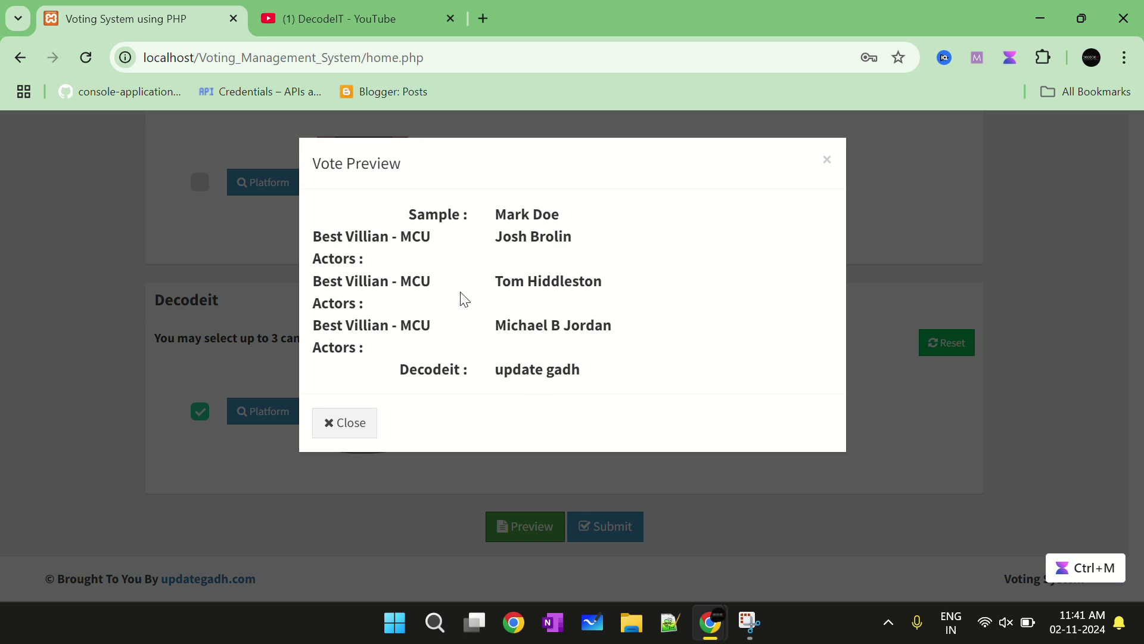
{"action": "left_click_drag", "start_coordinate": [382, 229], "coordinate": [615, 381]}
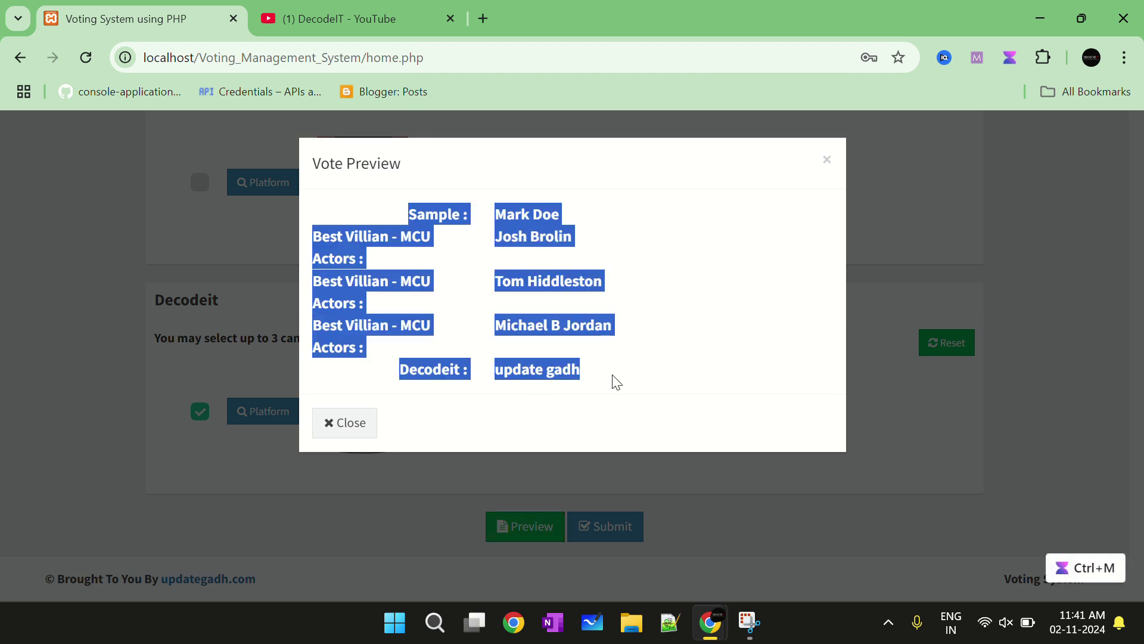
{"action": "left_click_drag", "start_coordinate": [406, 201], "coordinate": [422, 247]}
{"action": "left_click_drag", "start_coordinate": [313, 235], "coordinate": [586, 364]}
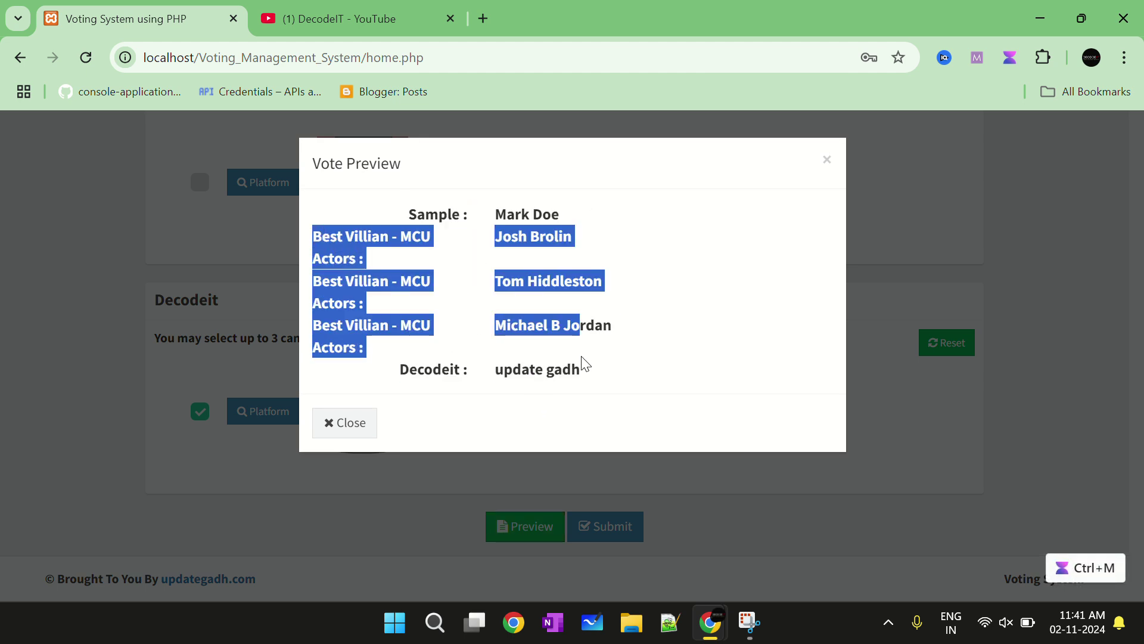
{"action": "left_click", "coordinate": [587, 365]}
{"action": "left_click", "coordinate": [826, 159]}
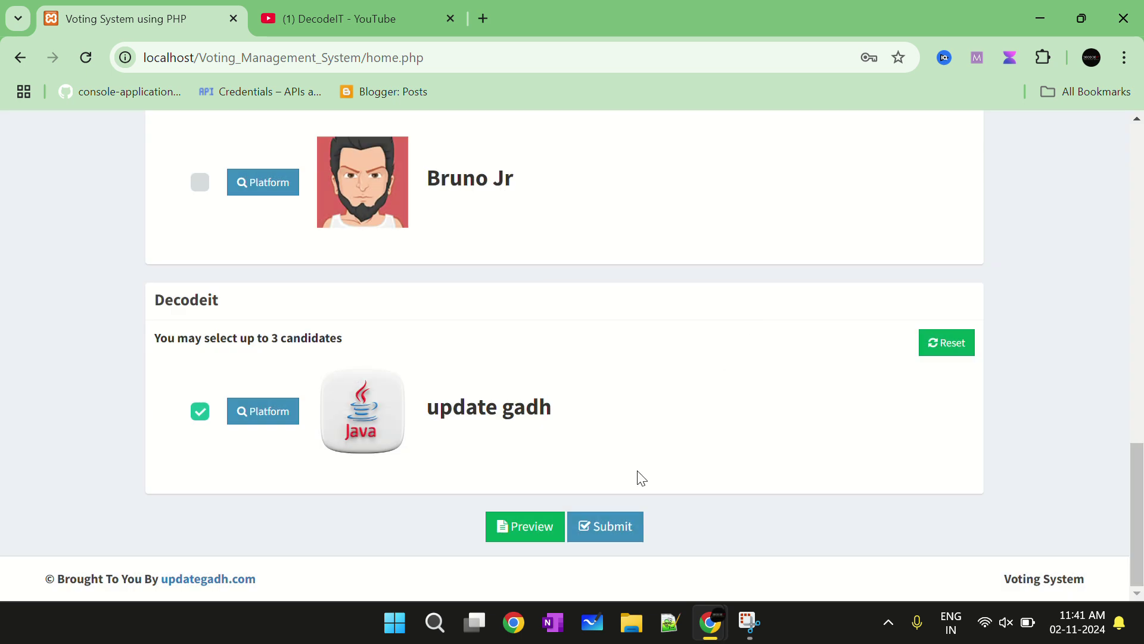
Submit the ballot, then review and close the Your Votes list from View Ballot
{"action": "left_click", "coordinate": [621, 528]}
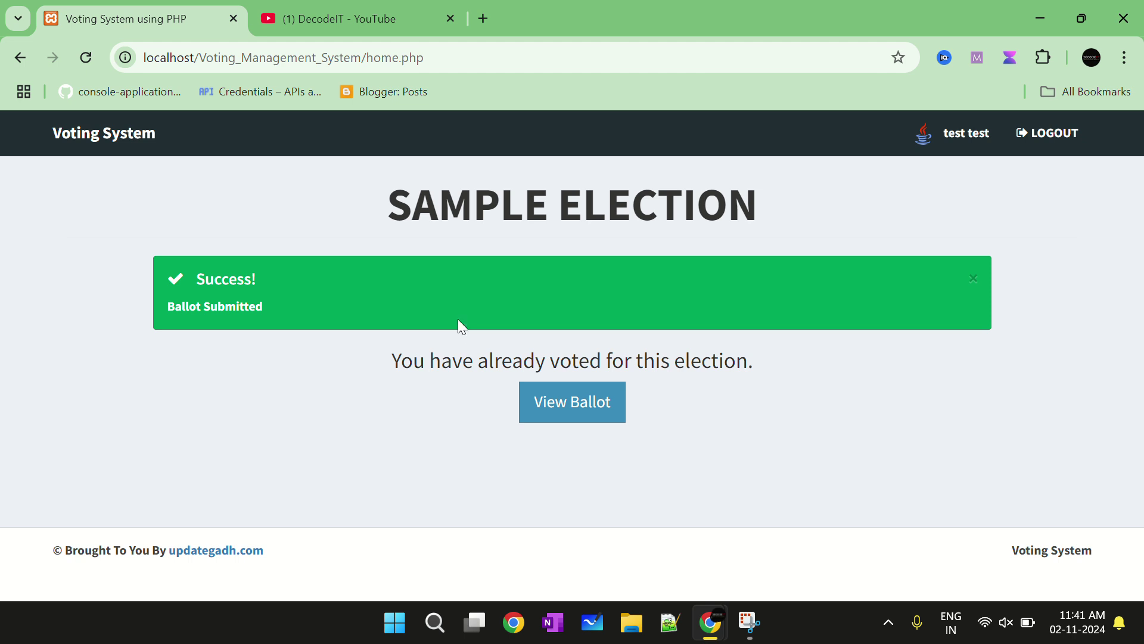
{"action": "left_click", "coordinate": [589, 405]}
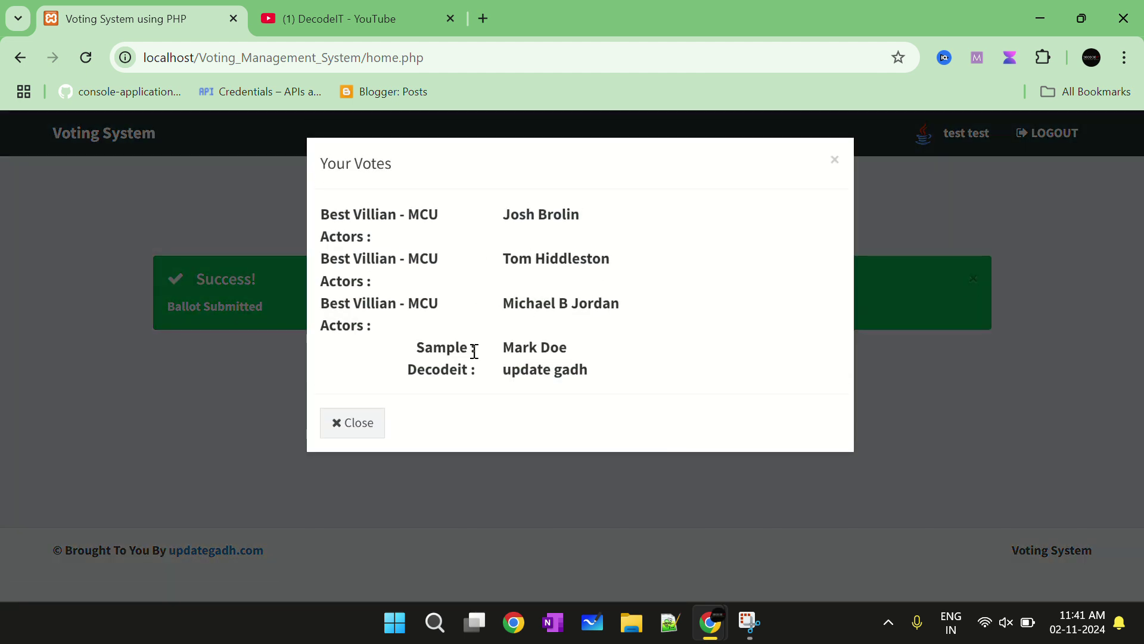
{"action": "left_click", "coordinate": [834, 160]}
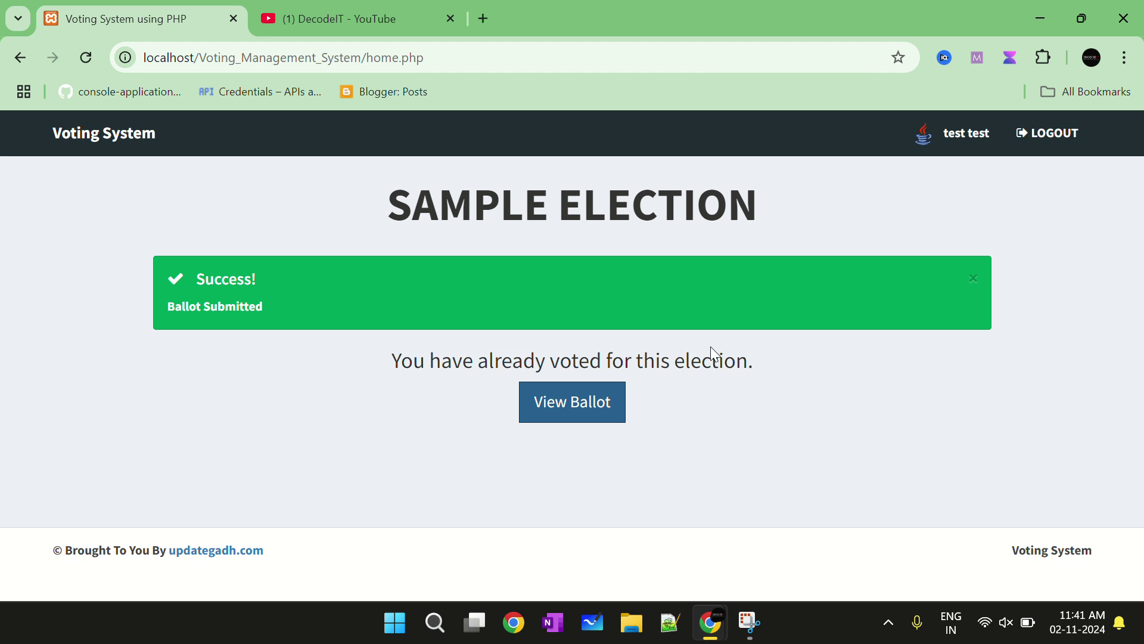
{"action": "key", "text": "Return"}
{"action": "left_click", "coordinate": [831, 162]}
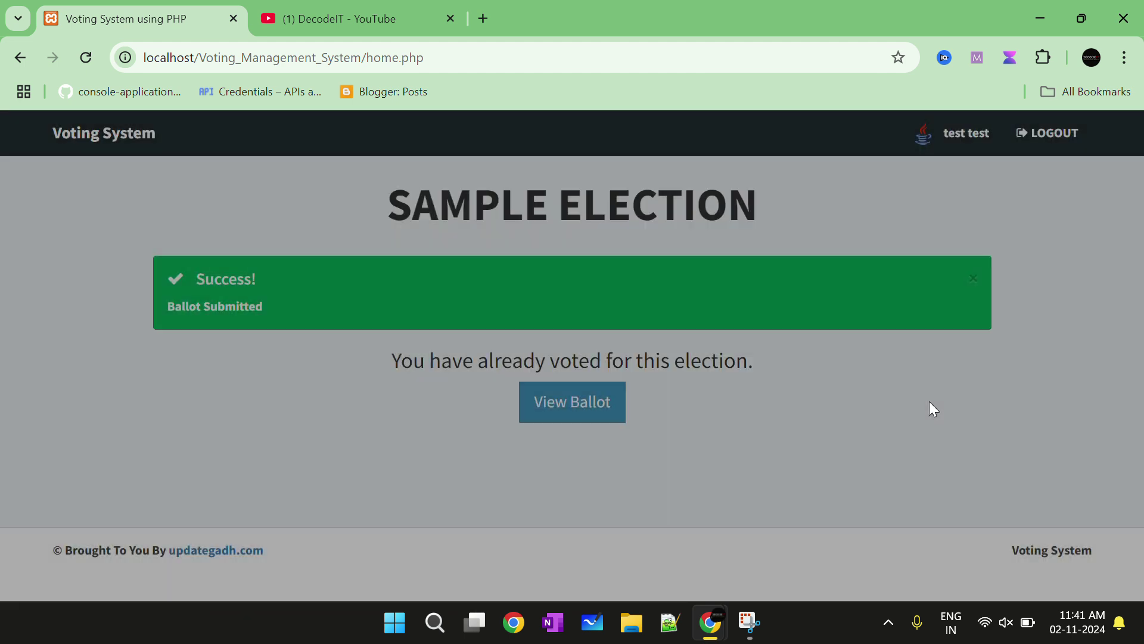